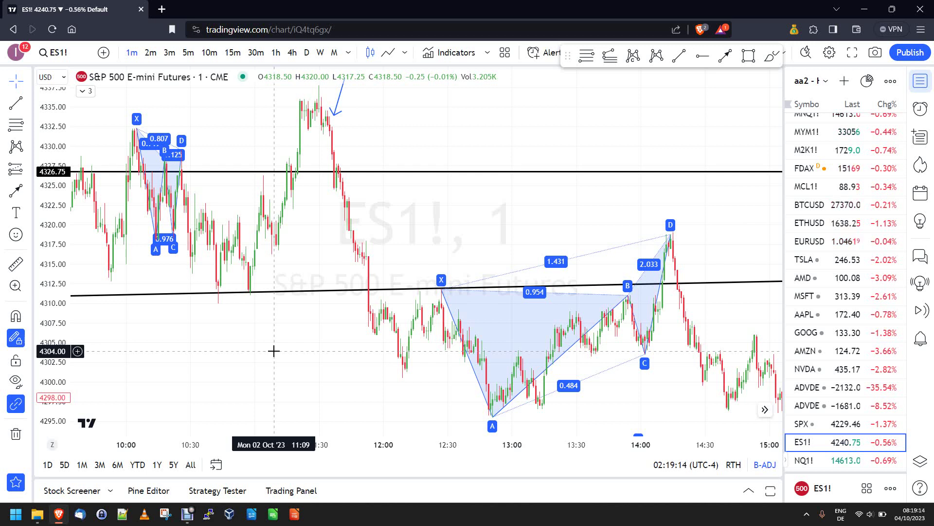
left_click(273, 351)
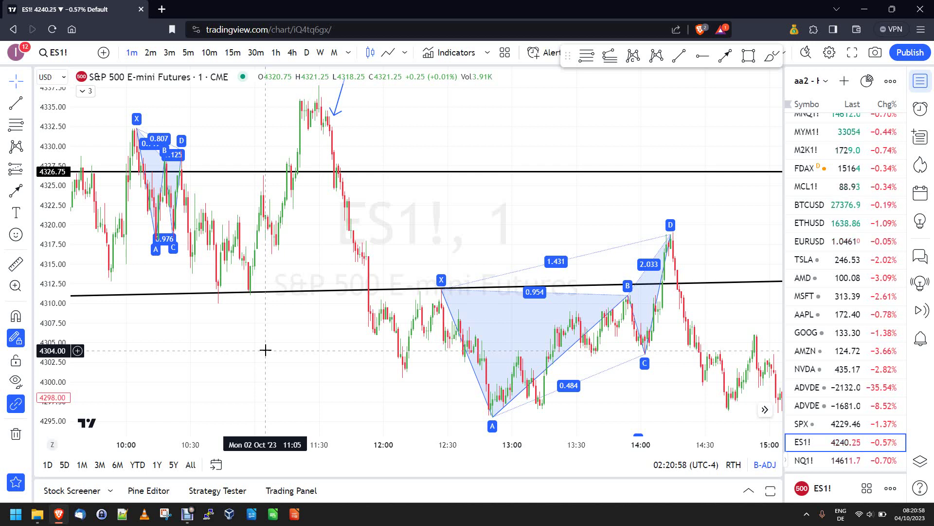
left_click(305, 330)
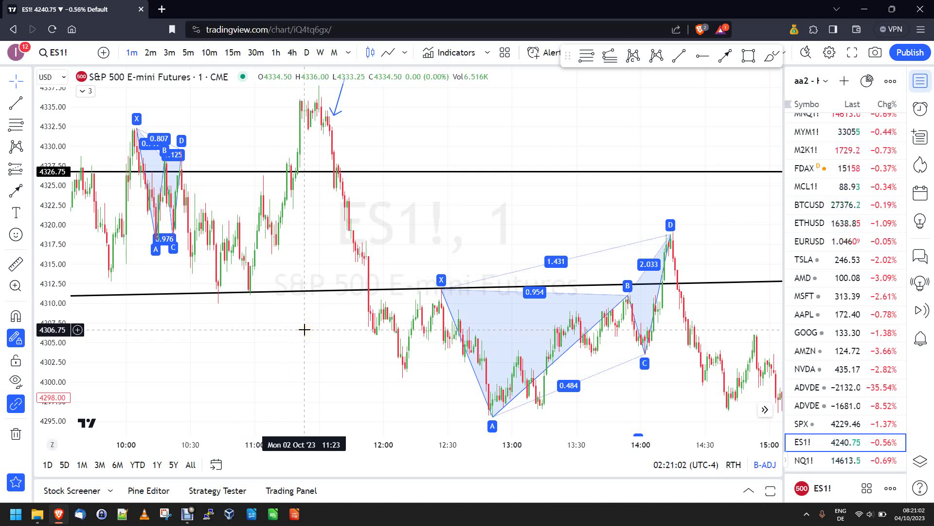
left_click(334, 330)
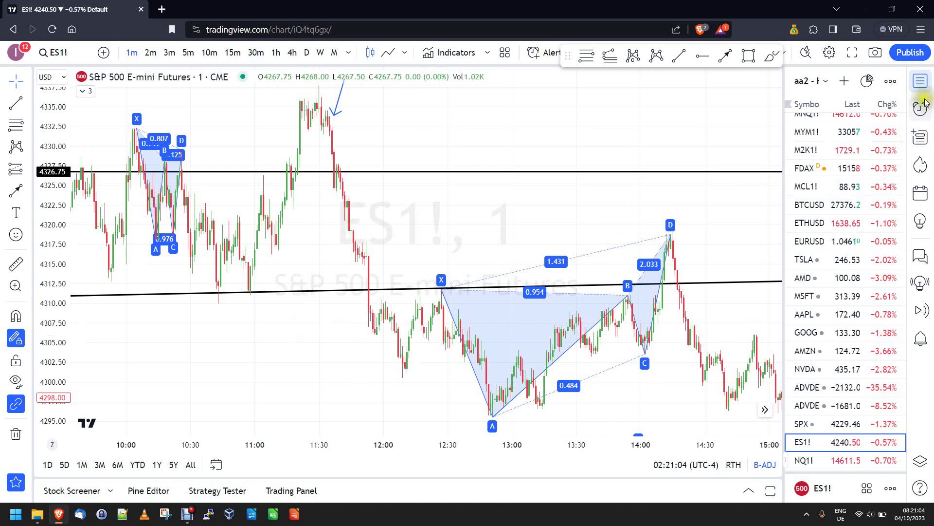
Step: View the symbols in the watchlists "aaa - Leaders 1m 25%+" and "aaa - Leaders 3m 50%+"
left_click(825, 83)
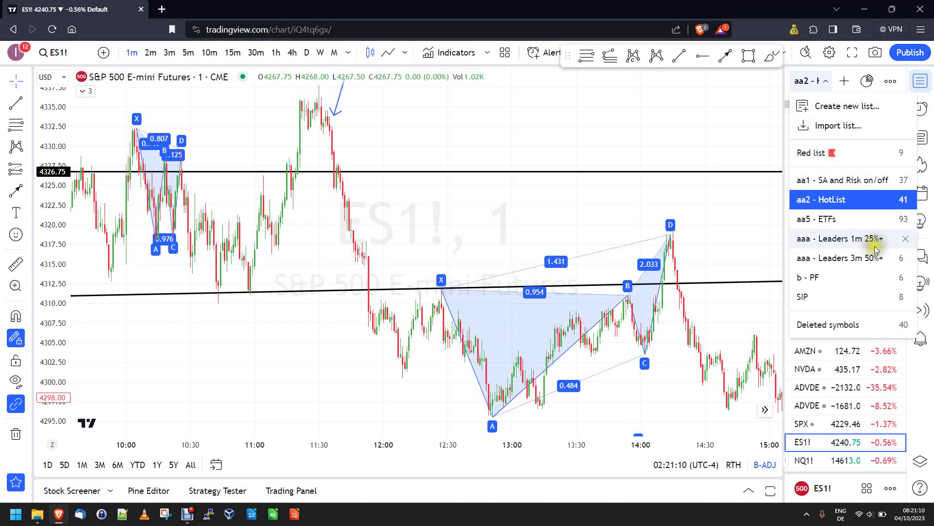
left_click(855, 245)
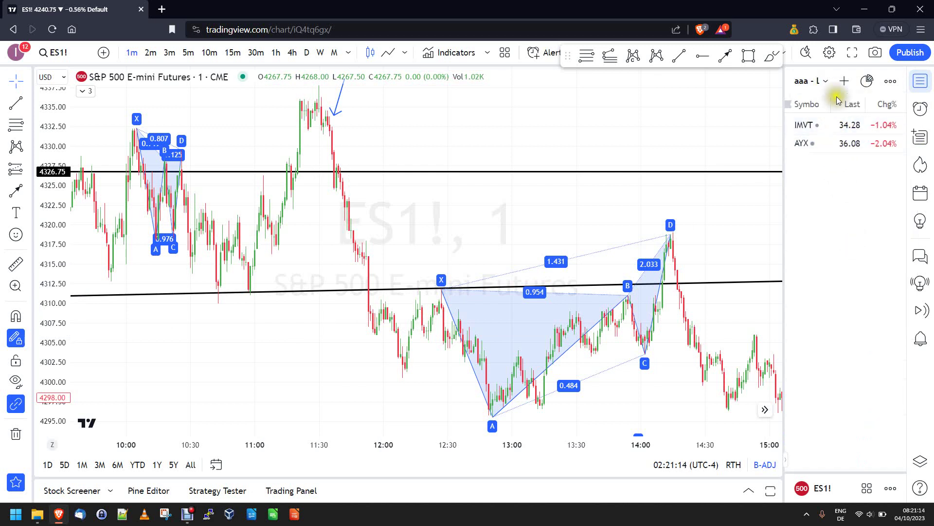
left_click(826, 83)
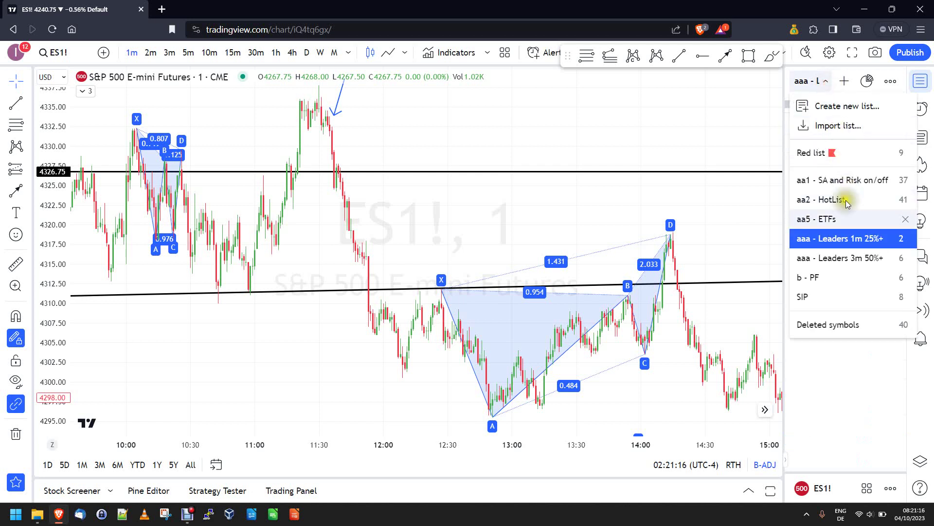
left_click(845, 256)
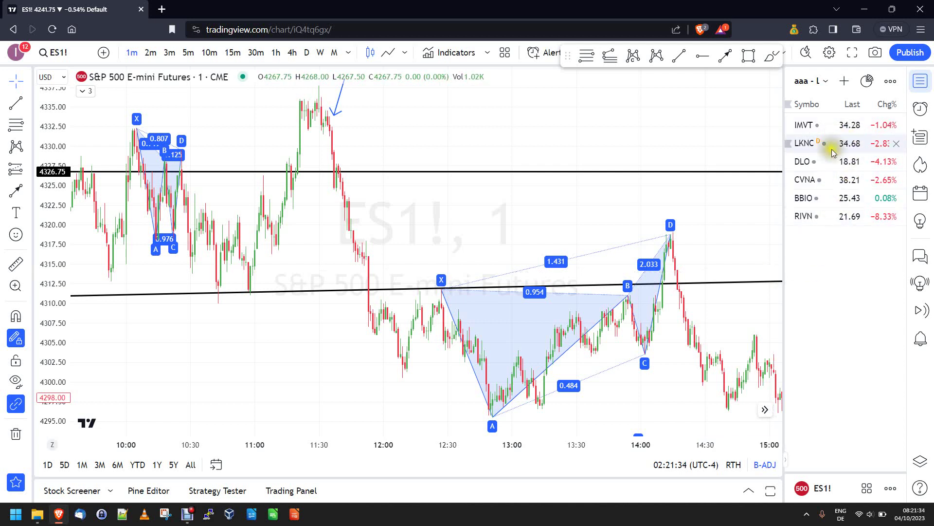
left_click(821, 237)
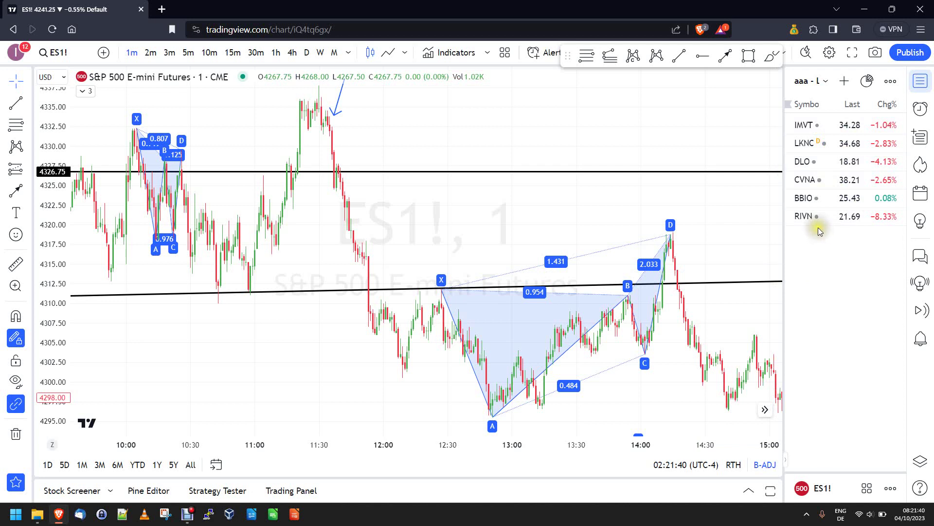
left_click(809, 297)
left_click(807, 297)
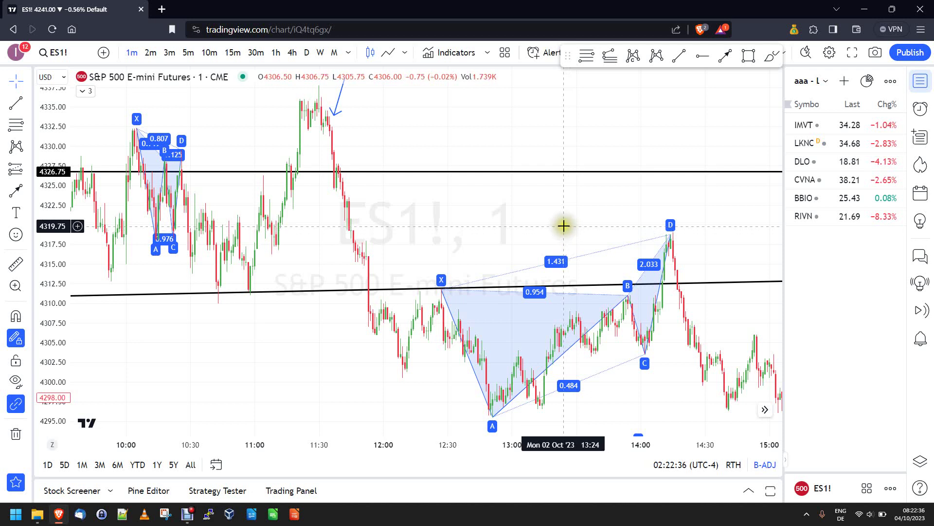
Step: Switch the watchlist back to "aa2 - HotList"
left_click(826, 82)
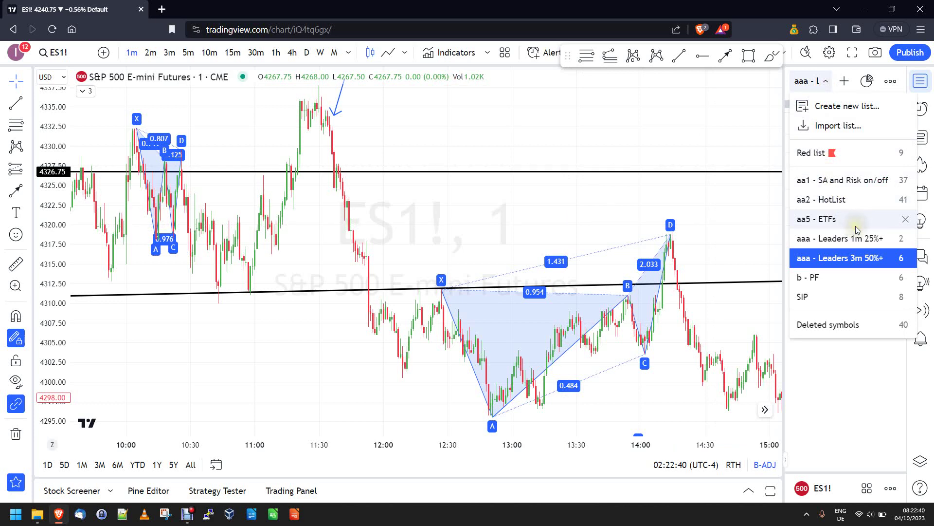
left_click(851, 201)
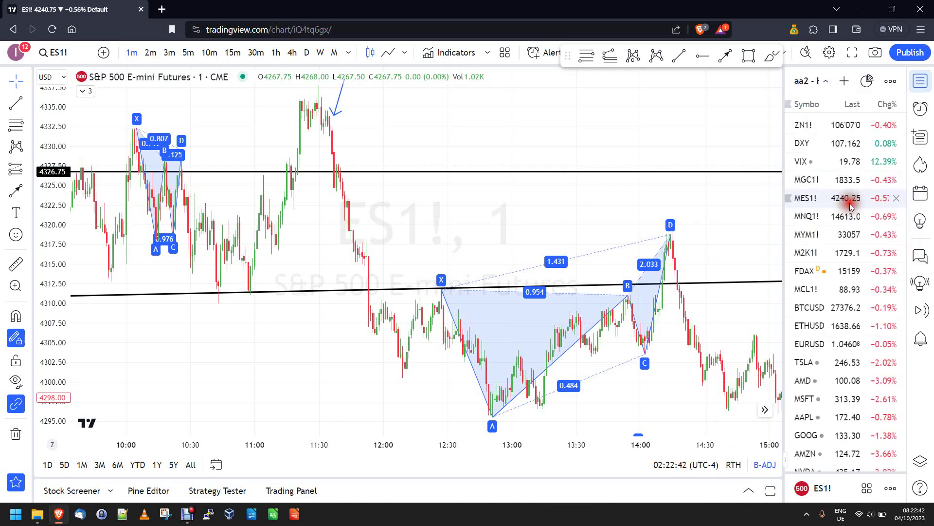
left_click(555, 133)
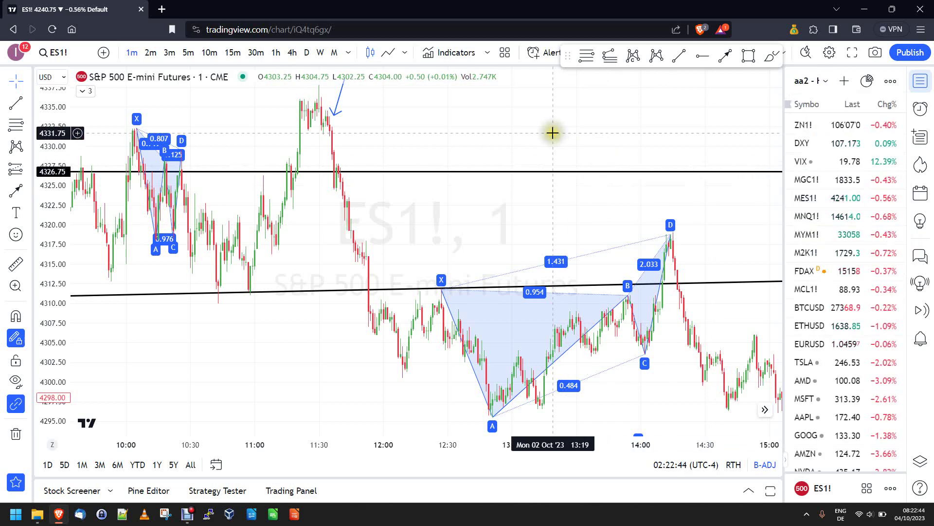
left_click(261, 366)
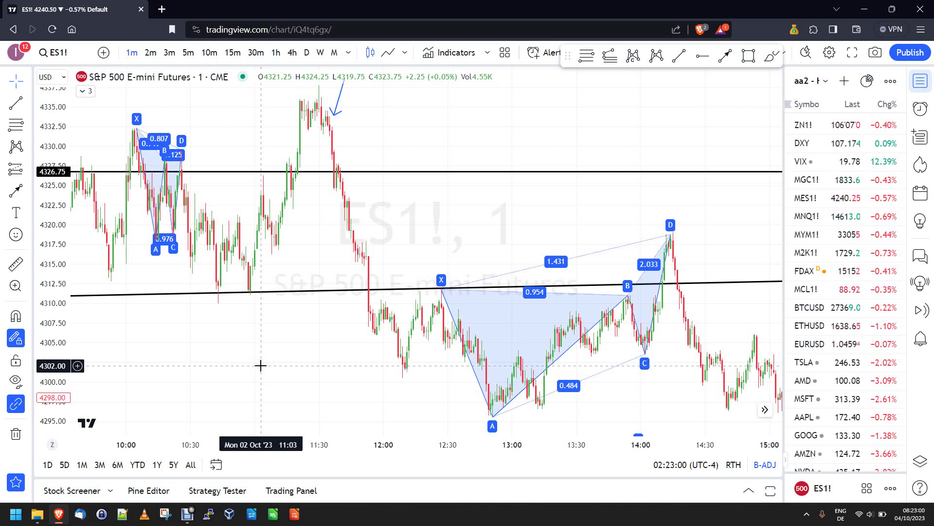
left_click(261, 366)
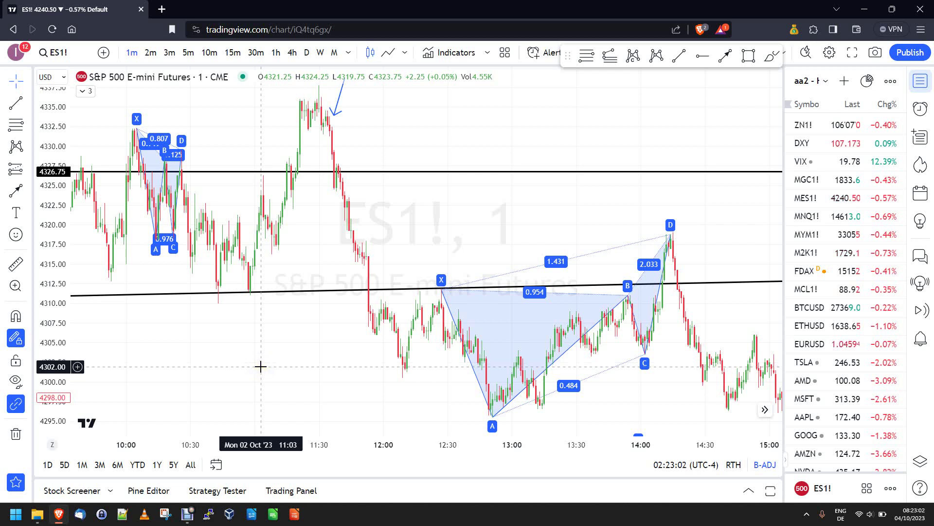
left_click(261, 365)
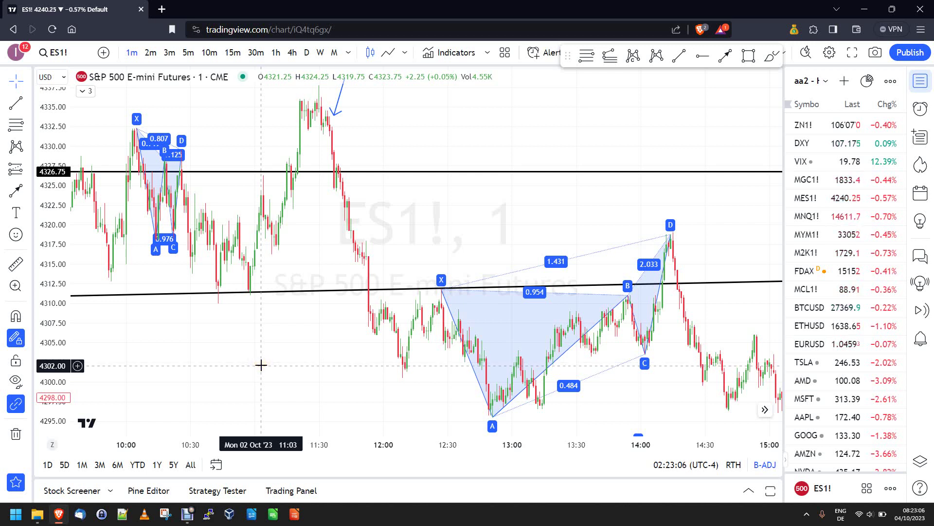
left_click(261, 365)
left_click(258, 365)
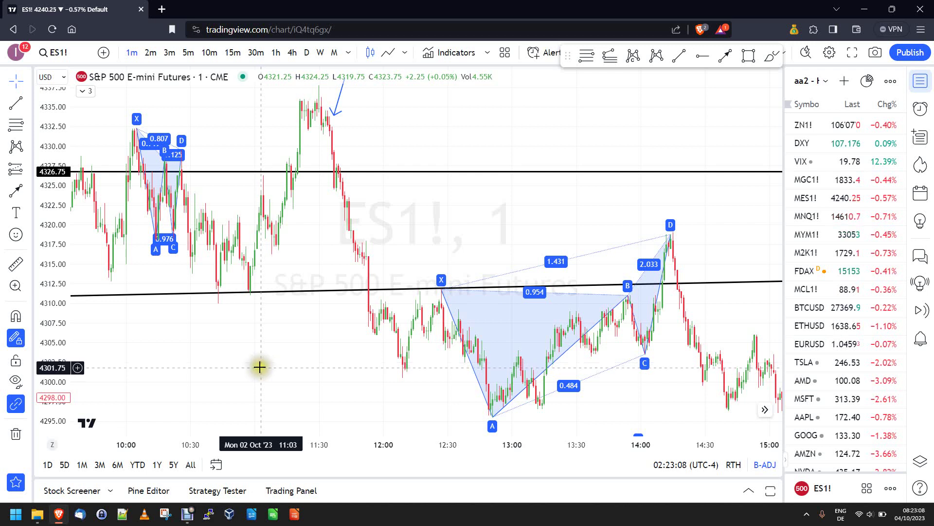
left_click(254, 368)
left_click(252, 368)
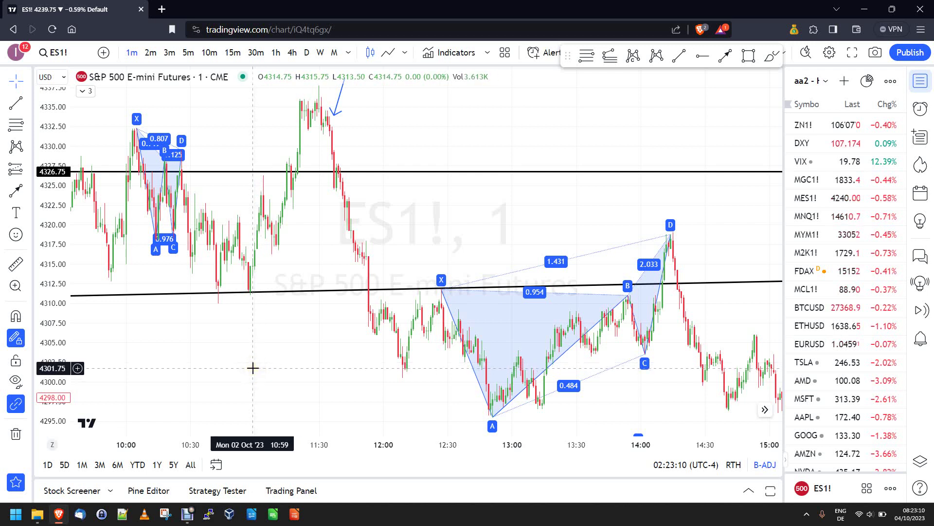
left_click(252, 369)
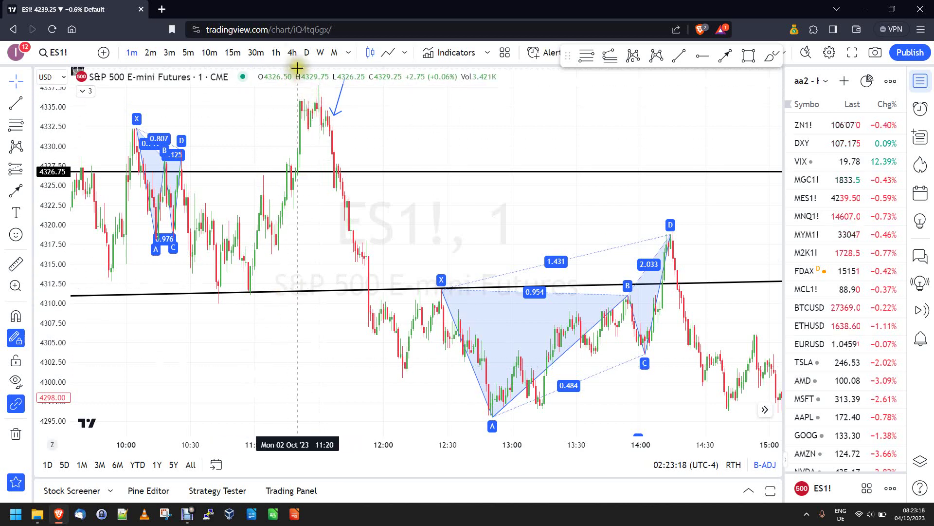
Step: Show ES1! as a 1-hour line chart and review the 2022–2023 price history around the horizontal levels and rising trend line
scroll(301, 176, "down", 5)
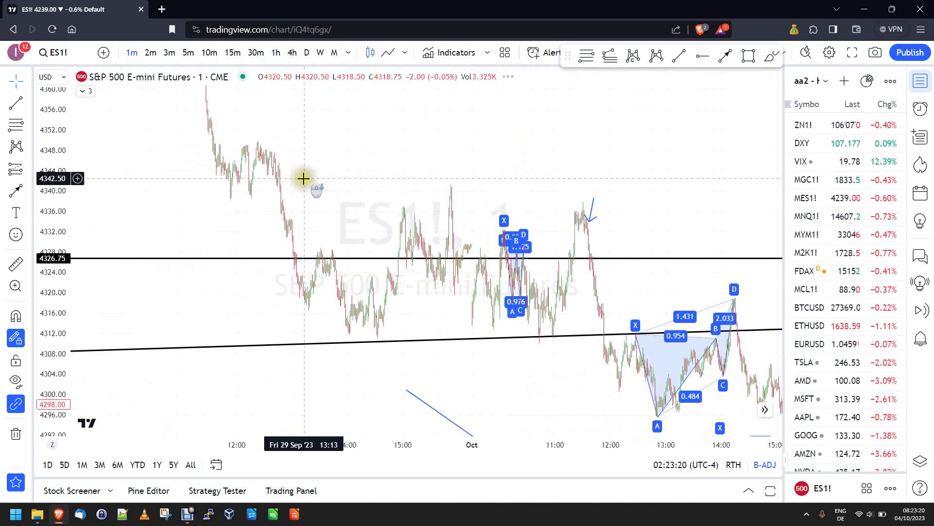
scroll(305, 178, "down", 5)
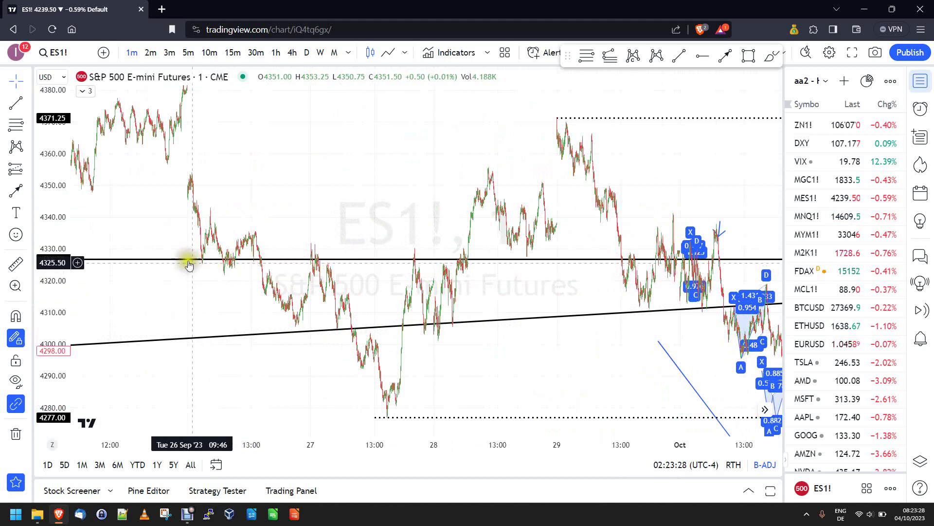
left_click(276, 53)
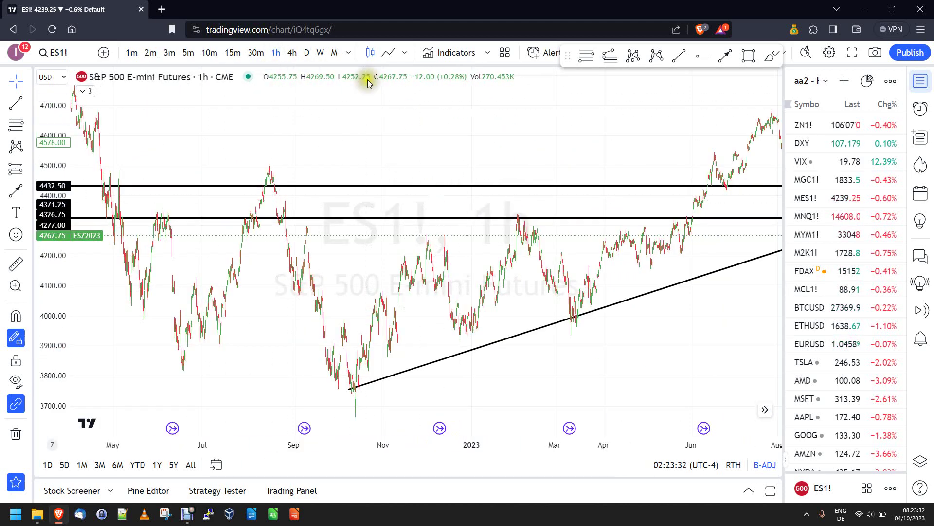
left_click(382, 58)
left_click_drag(446, 196, 388, 138)
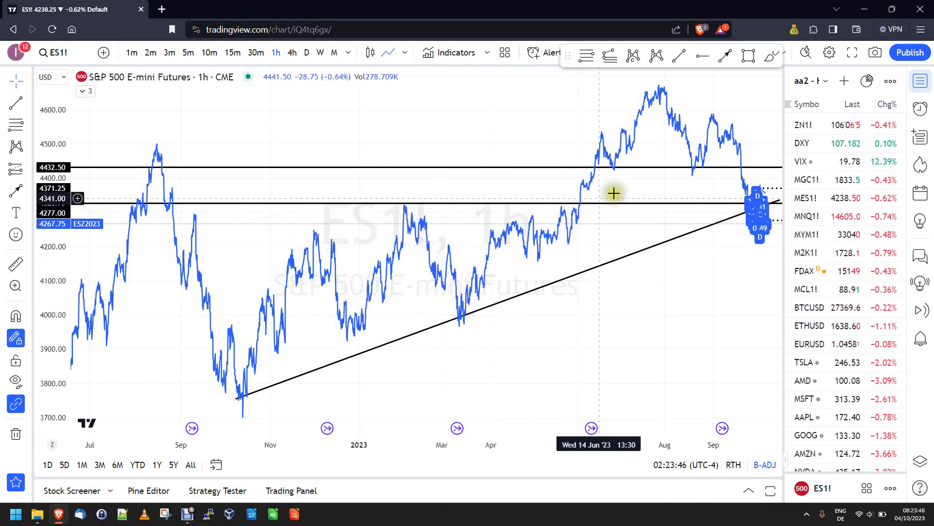
left_click_drag(222, 123, 526, 121)
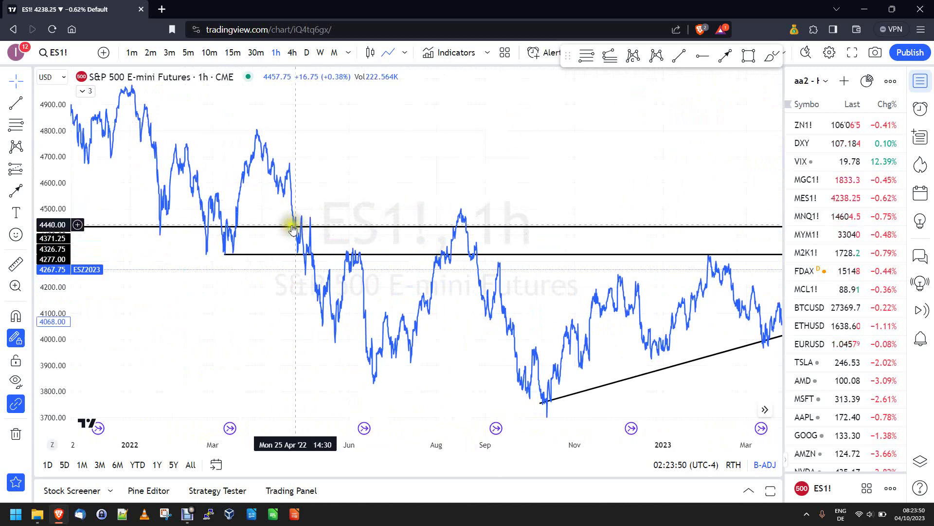
left_click_drag(603, 151, 227, 145)
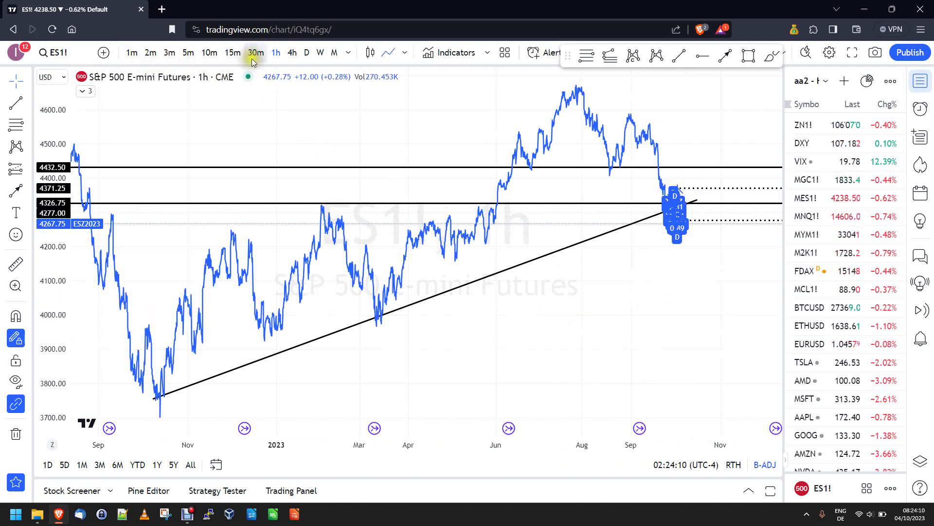
Step: Return the ES1! chart to 1-minute candlesticks and bring the 2 October 2023 session into view
left_click(370, 53)
left_click(132, 53)
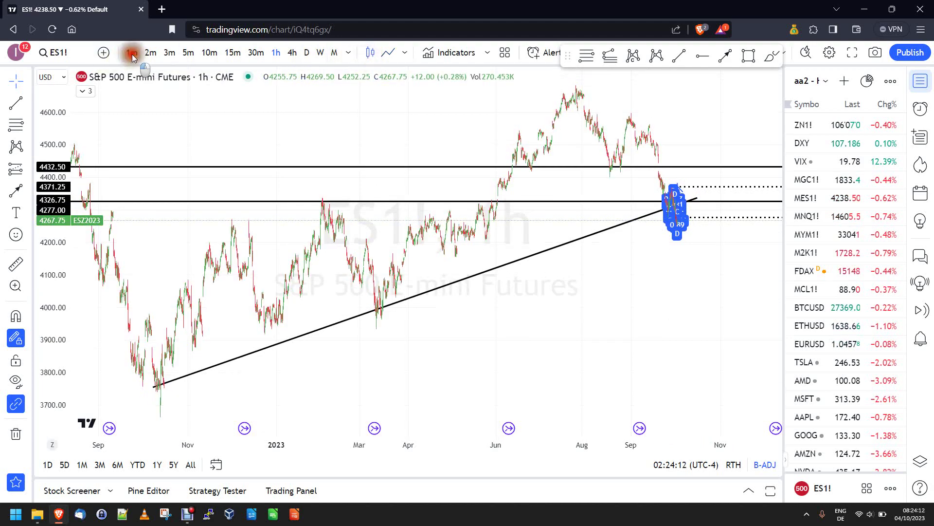
scroll(506, 302, "up", 5)
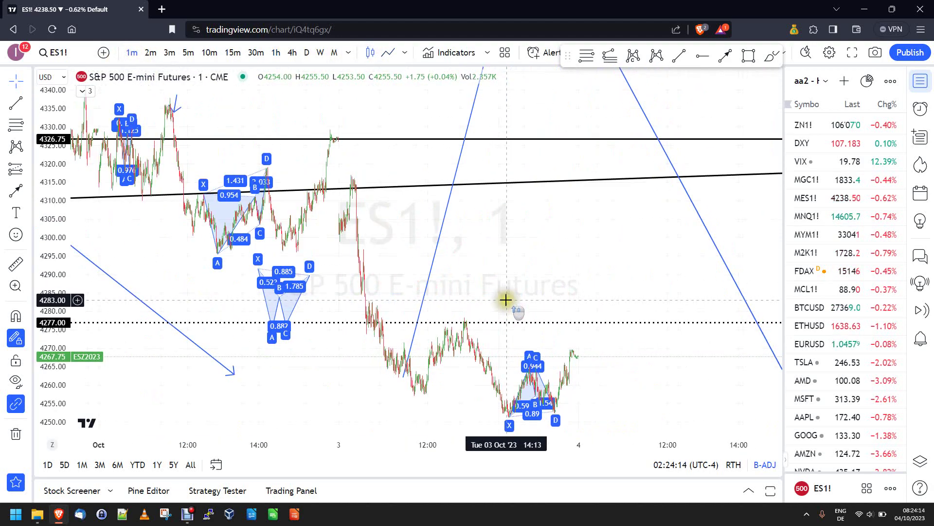
left_click_drag(573, 272, 763, 283)
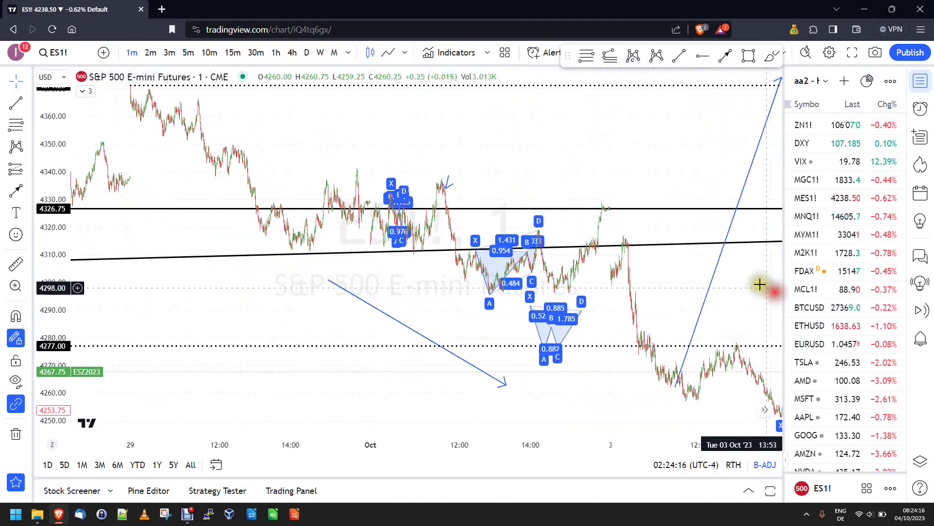
left_click_drag(458, 154, 669, 169)
scroll(654, 190, "up", 5)
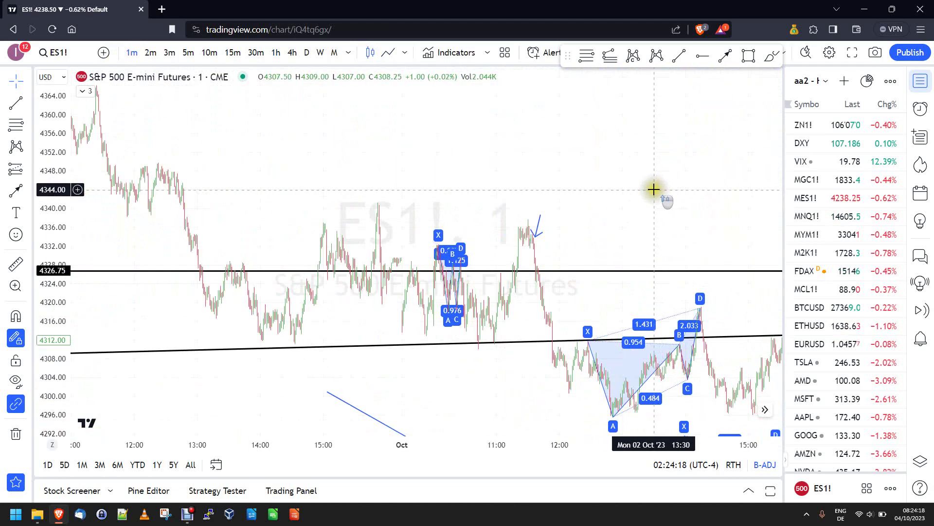
scroll(639, 195, "up", 2)
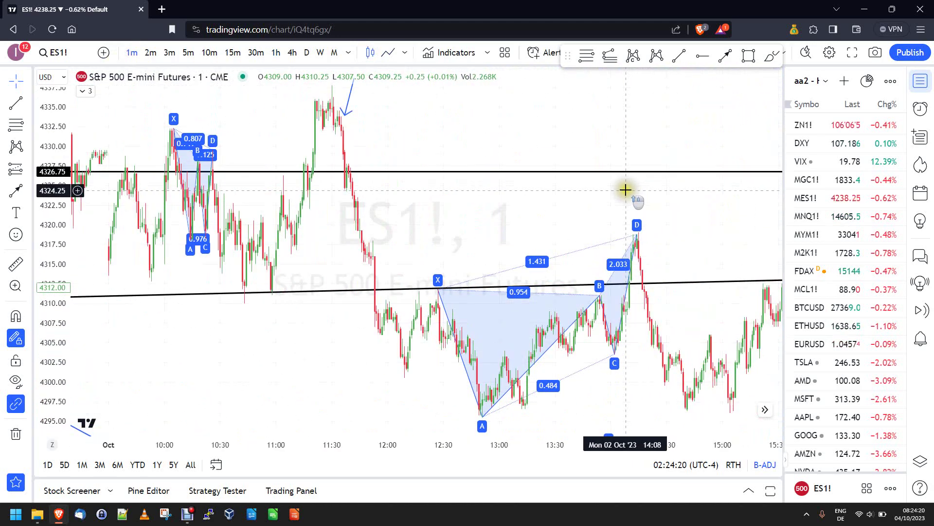
left_click_drag(485, 147, 580, 140)
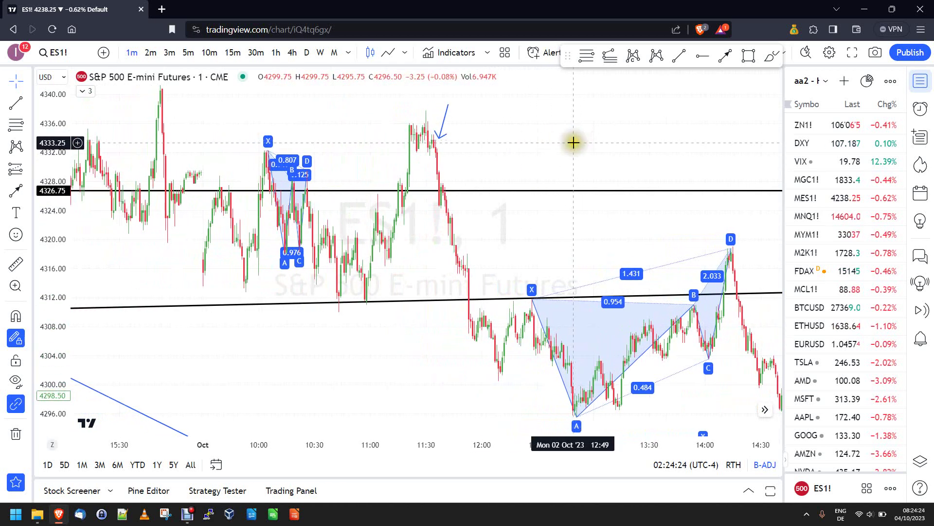
scroll(572, 143, "up", 1)
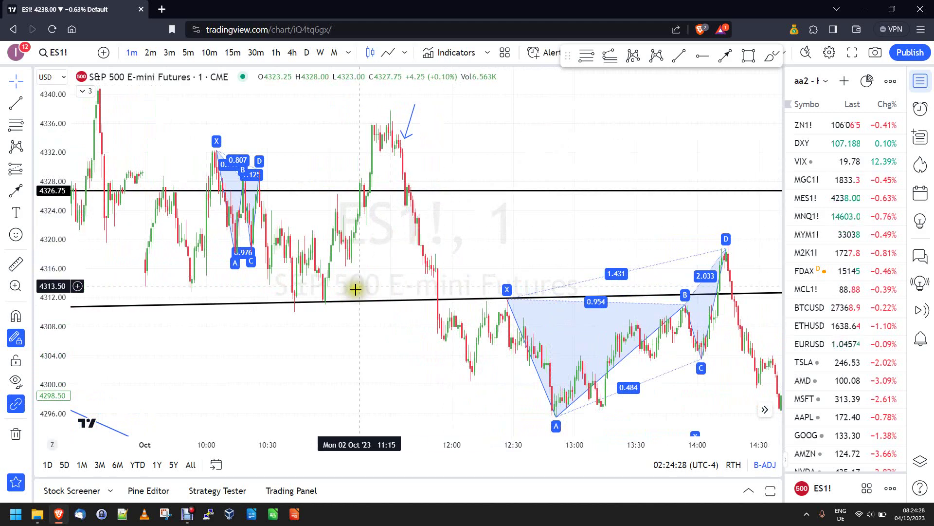
Step: Examine the opening 1-minute candles of 2 October 2023 around the 4326.75 level
left_click_drag(156, 359, 686, 409)
scroll(686, 411, "up", 5)
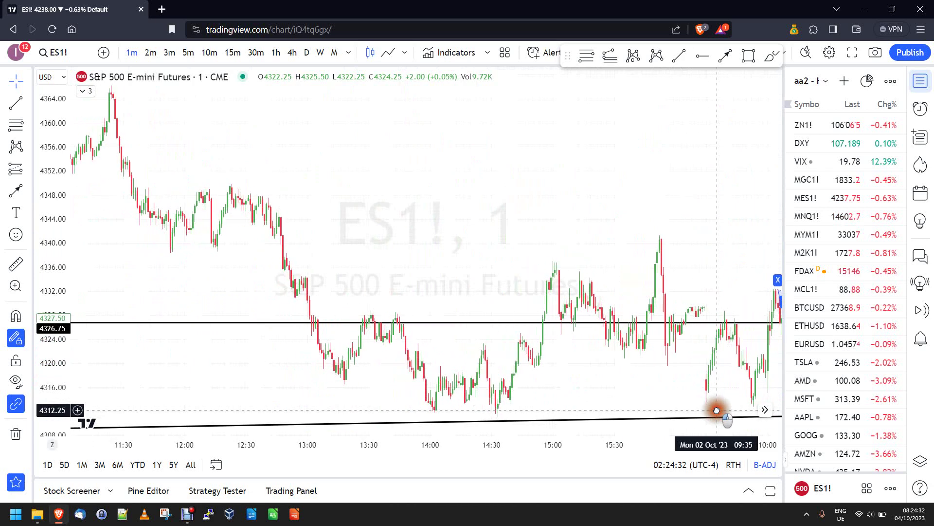
scroll(681, 417, "up", 5)
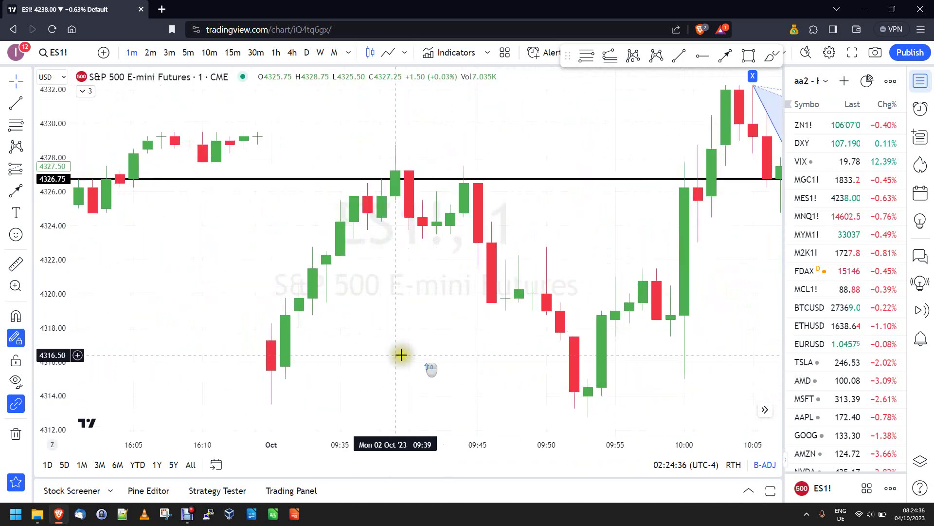
left_click_drag(402, 352, 438, 352)
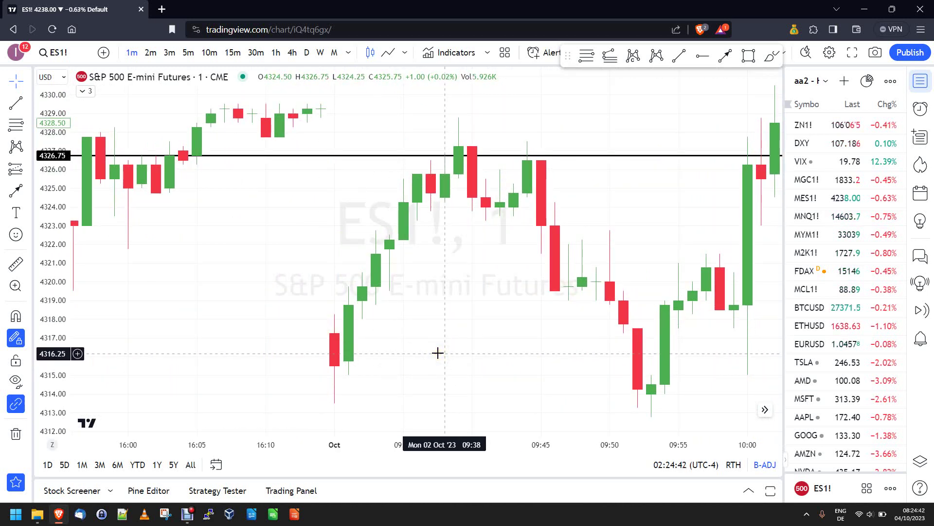
left_click(432, 275)
left_click(432, 276)
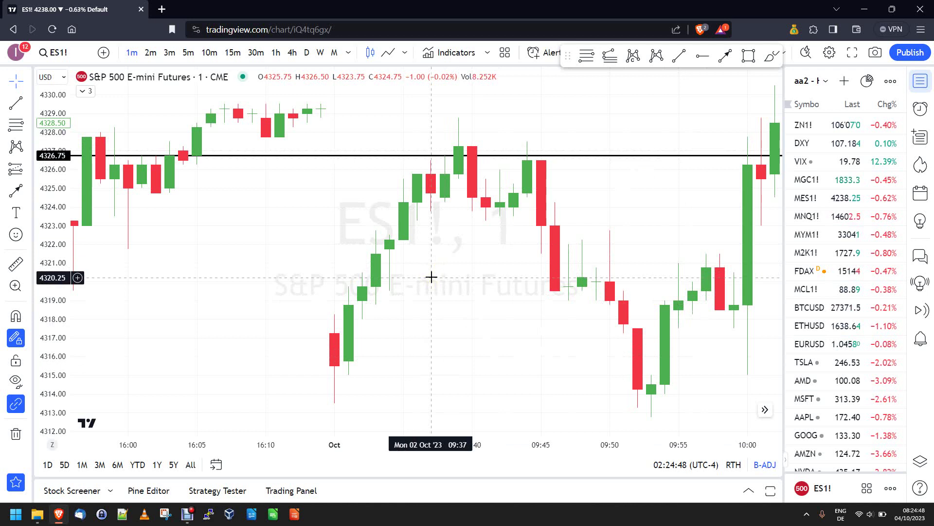
left_click(427, 281)
left_click(448, 343)
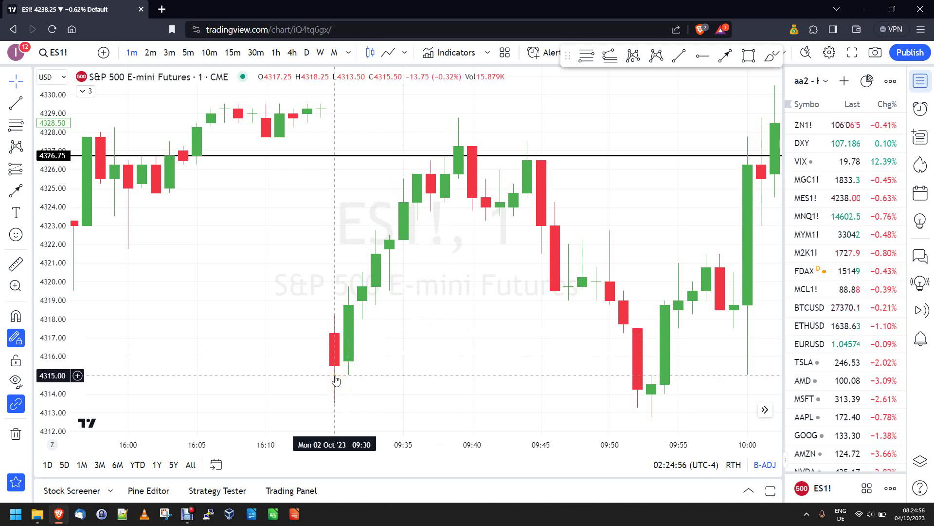
left_click(323, 390)
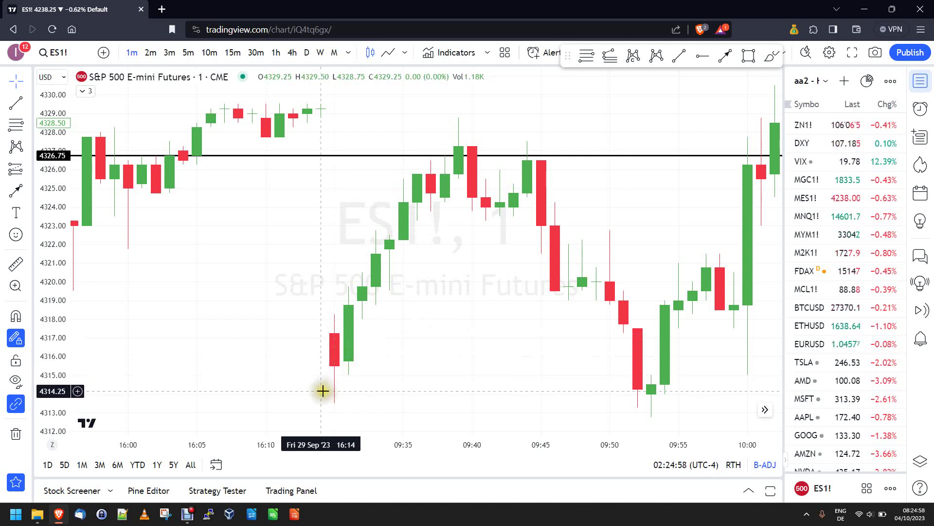
left_click(353, 379)
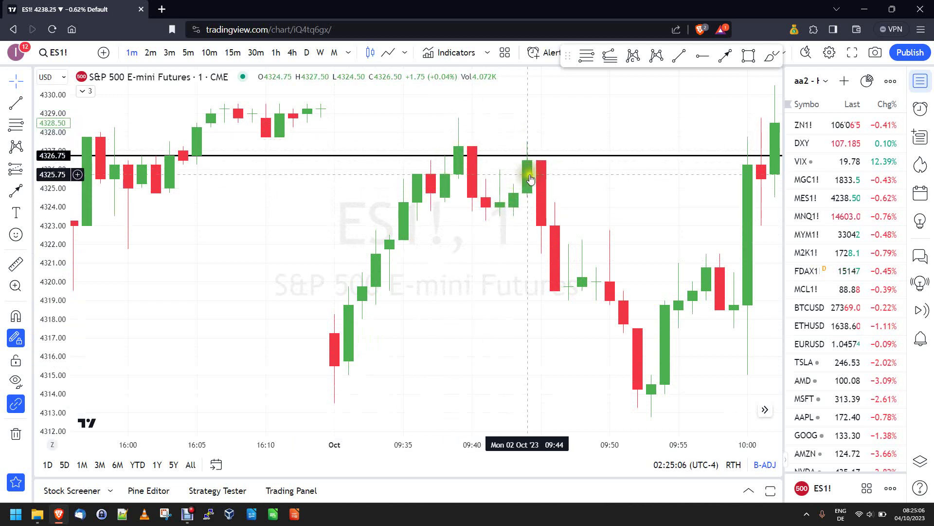
Step: Draw an XABCD pattern from the 09:30 low (4313.50) through 4328.75, 4323.25 and 4327.50, placing D near 09:51
left_click(657, 55)
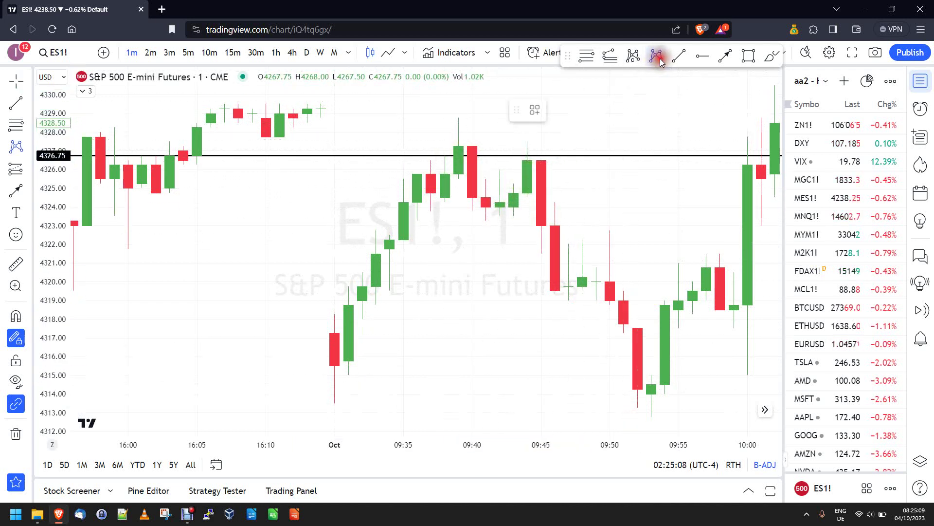
left_click(335, 406)
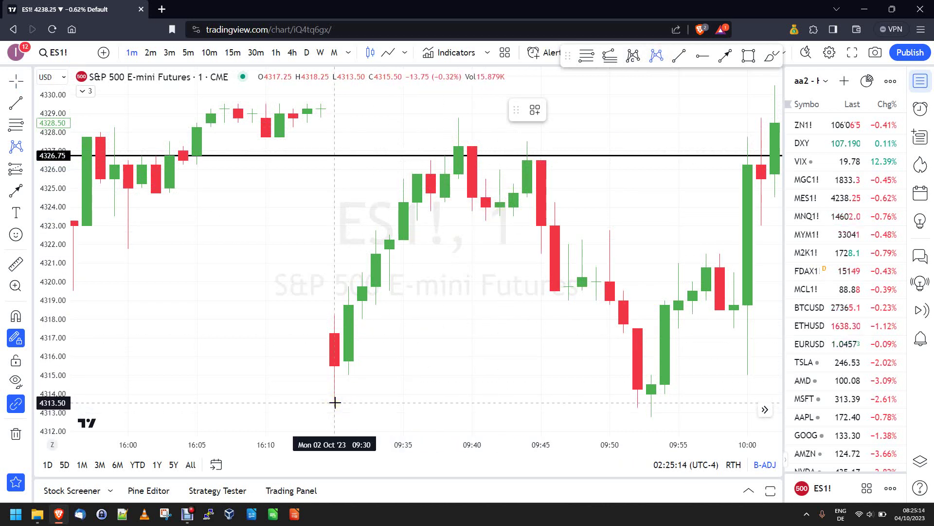
left_click(335, 402)
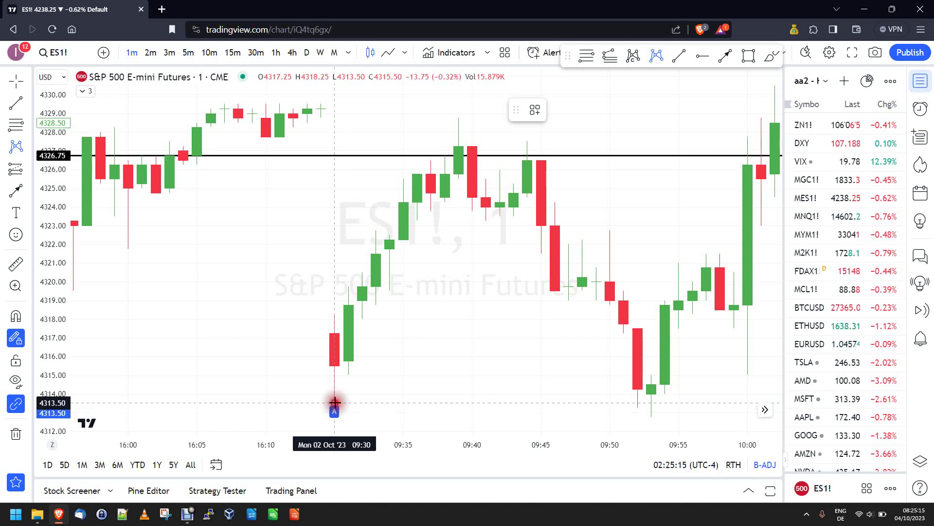
left_click(459, 116)
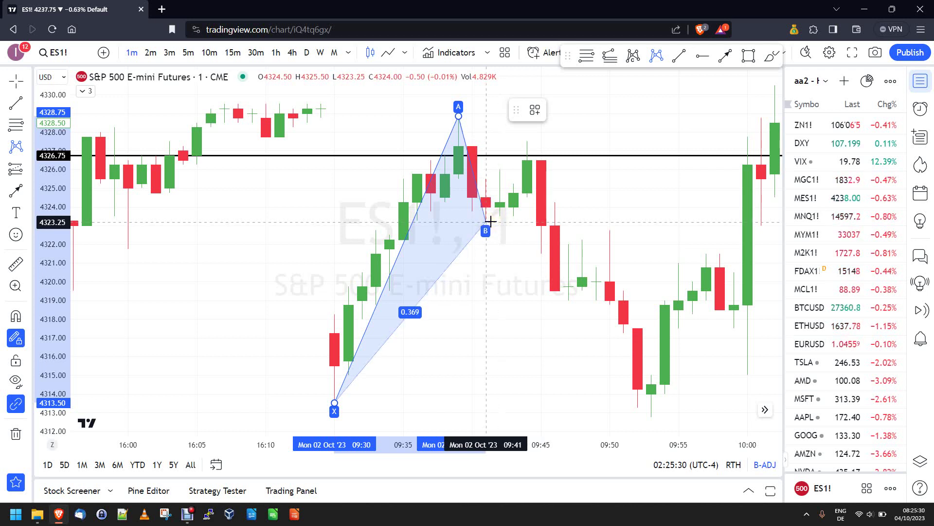
left_click(489, 221)
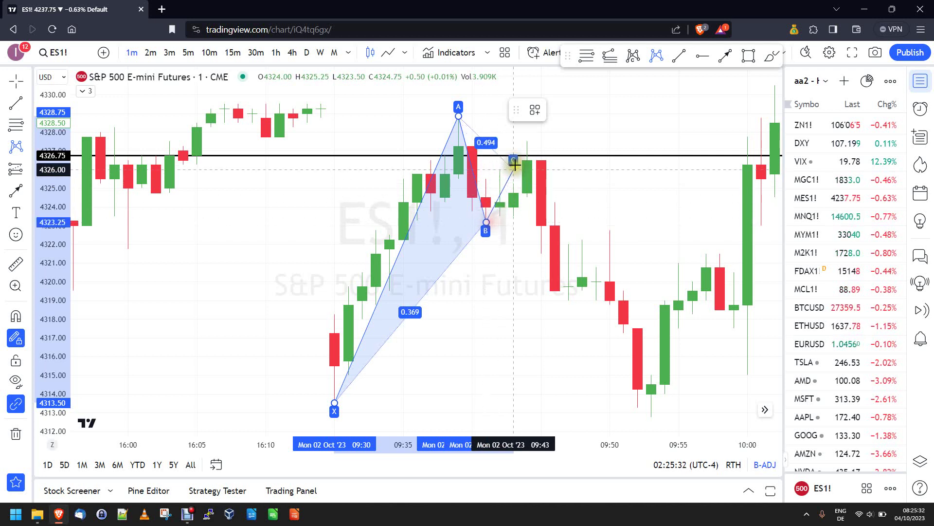
left_click(529, 142)
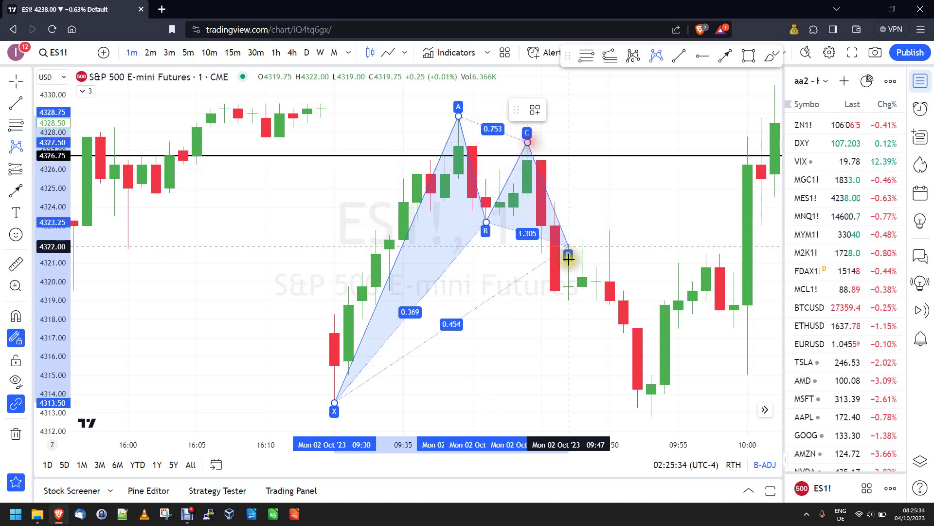
left_click(647, 414)
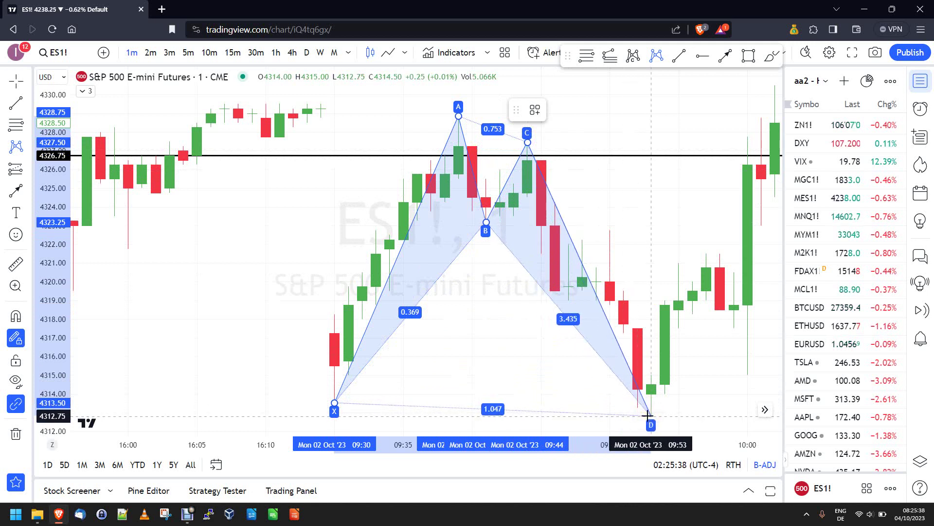
left_click_drag(648, 415, 651, 395)
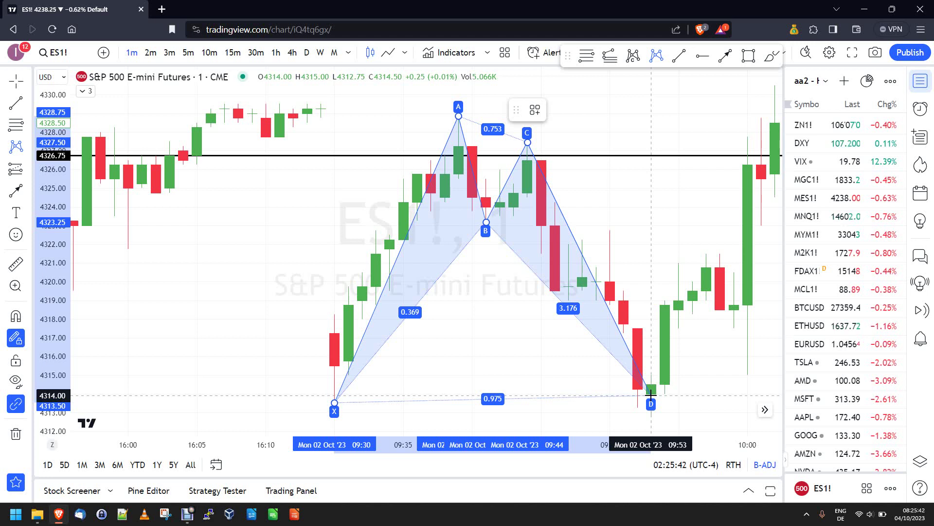
left_click_drag(651, 395, 623, 371)
left_click(516, 350)
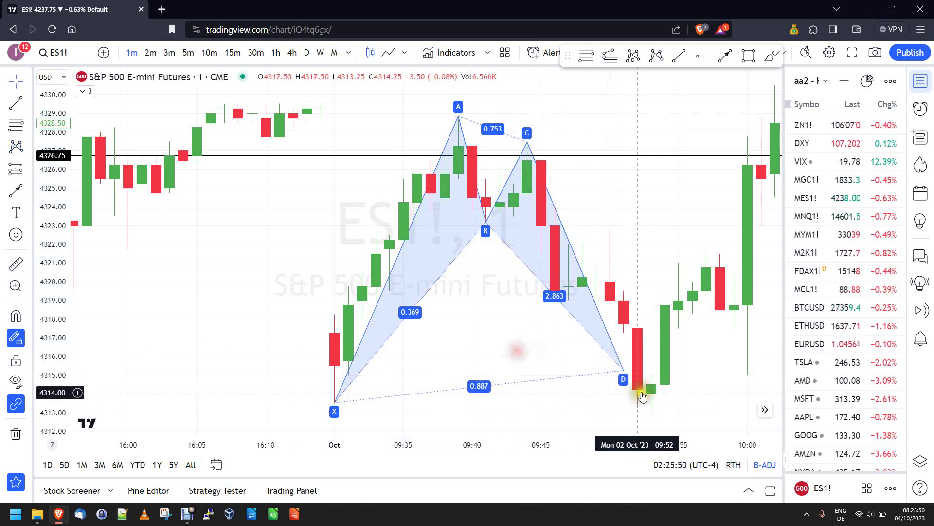
Step: Compare the 09:30 opening low at the pattern's X point with the low of the 09:53 candle
left_click(336, 402)
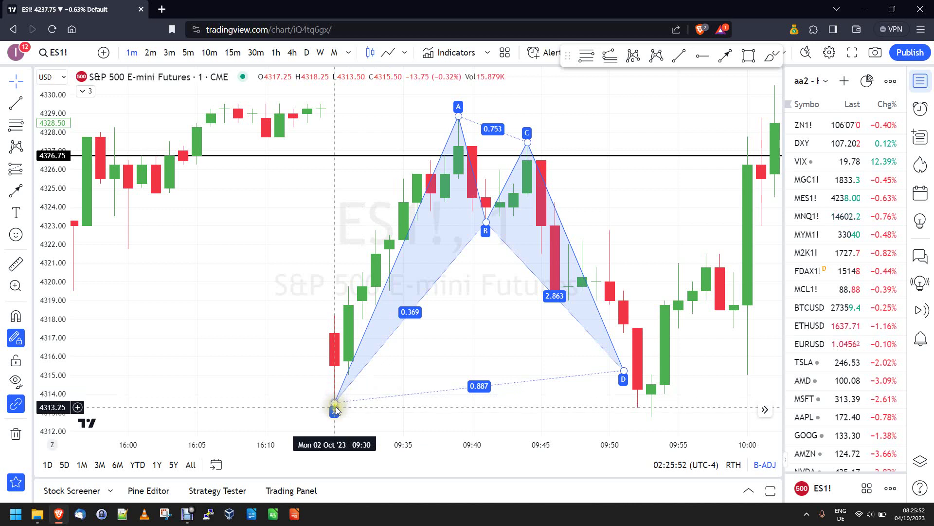
left_click_drag(335, 407, 334, 419)
left_click(334, 405)
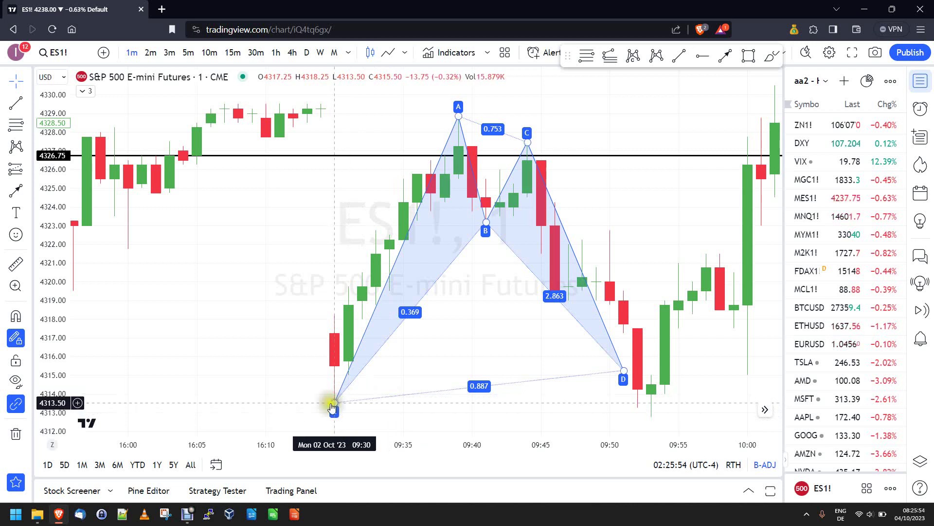
left_click(370, 421)
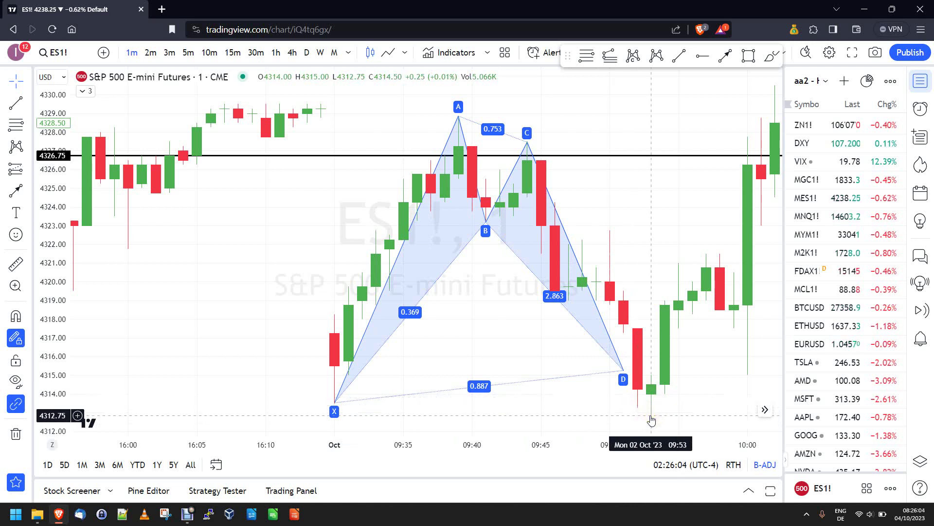
left_click(653, 396)
left_click(654, 401)
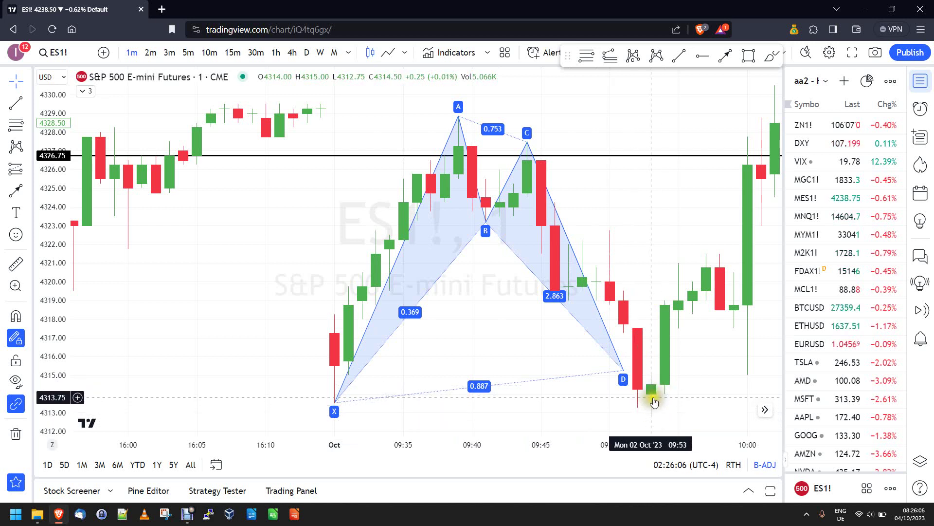
left_click(481, 432)
left_click(652, 397)
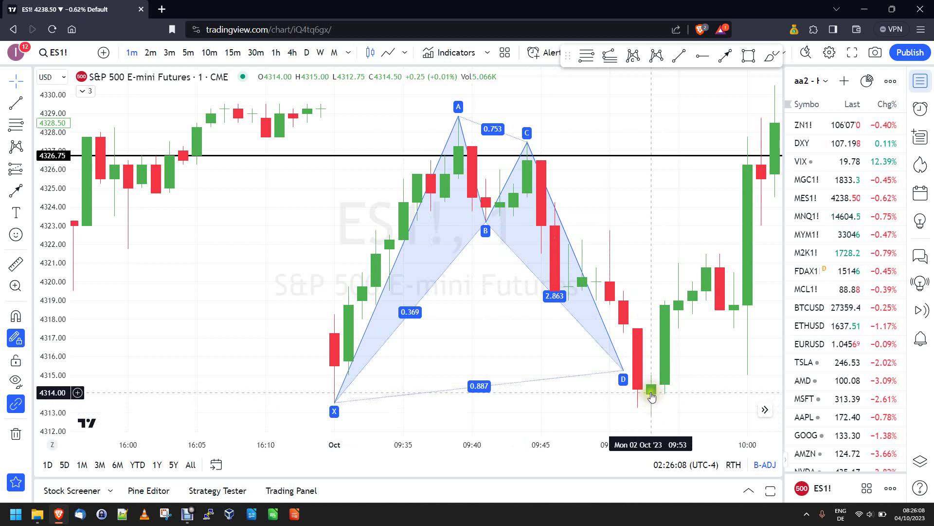
left_click(650, 439)
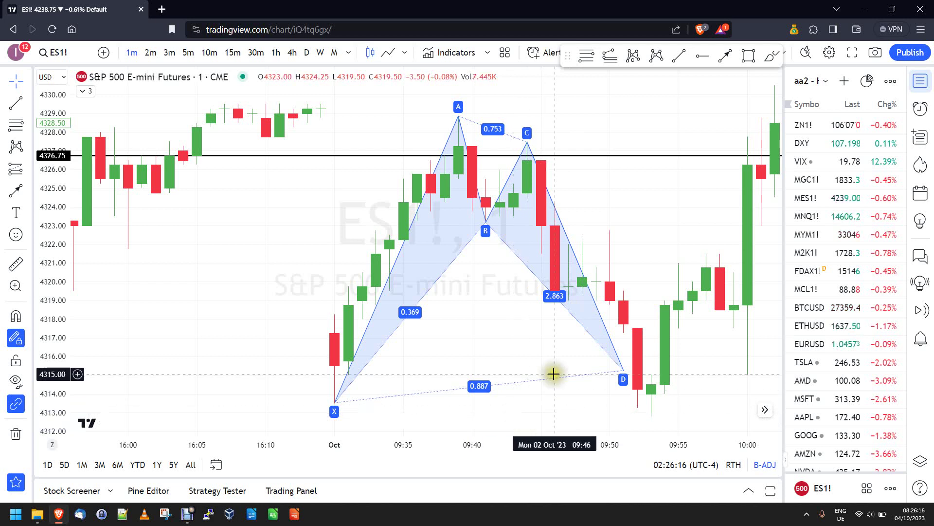
Step: Check the 09:53 low against the rising trend line below it, and delete the XABCD pattern over the opening candles
left_click_drag(529, 336, 528, 327)
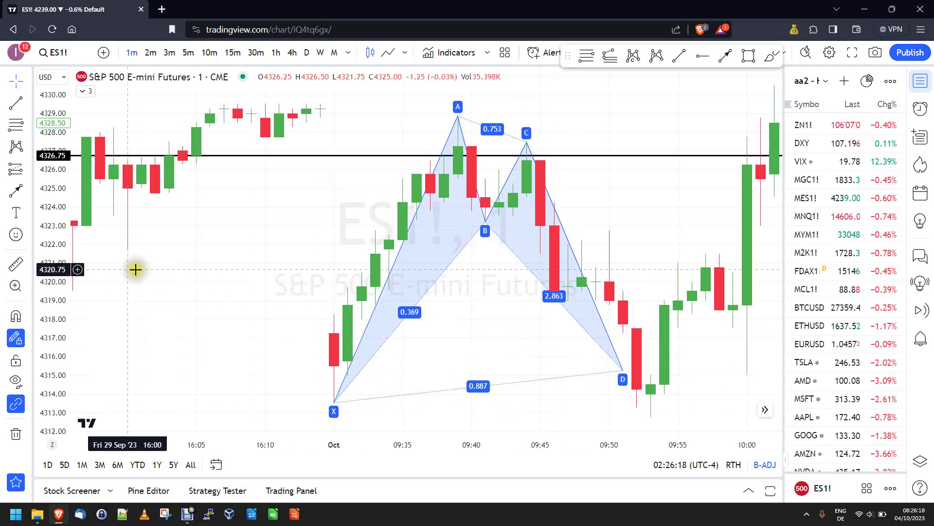
left_click_drag(64, 269, 62, 273)
left_click_drag(208, 302, 205, 236)
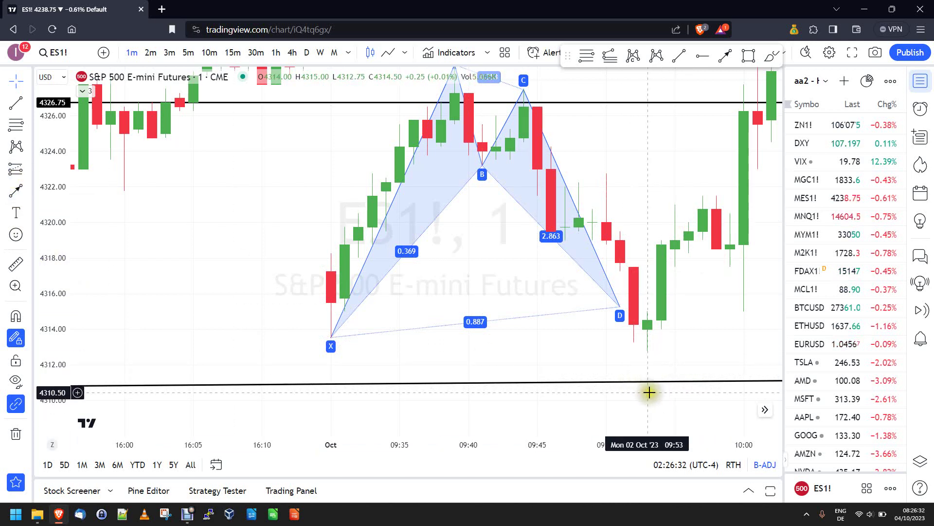
scroll(453, 392, "up", 1)
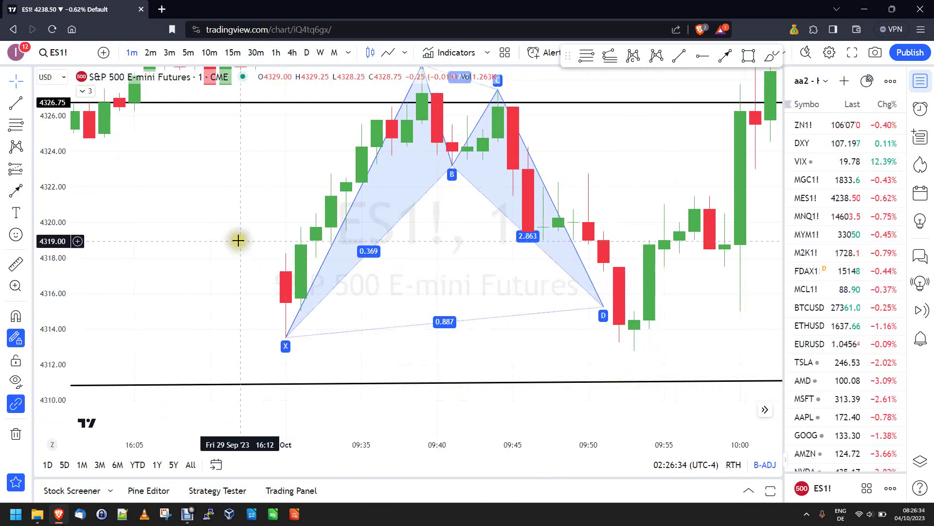
left_click_drag(238, 240, 227, 307)
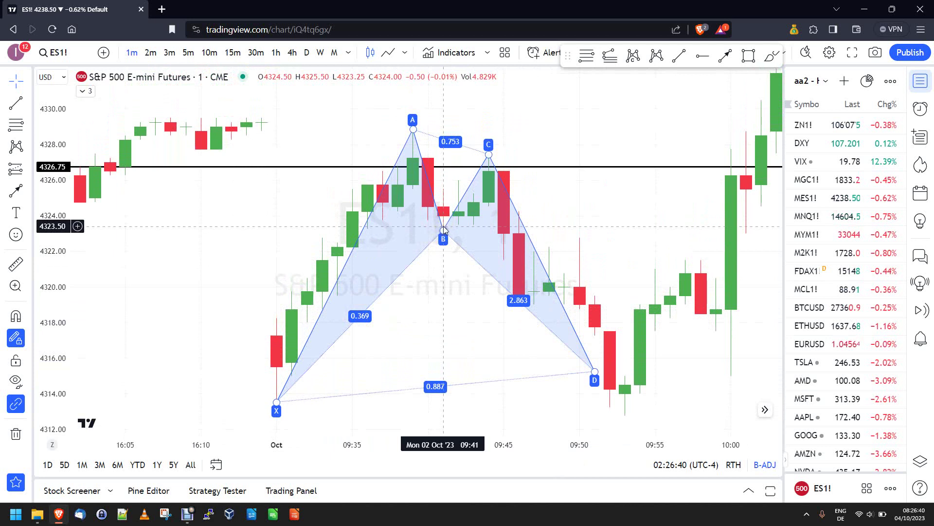
left_click(550, 334)
key("Delete")
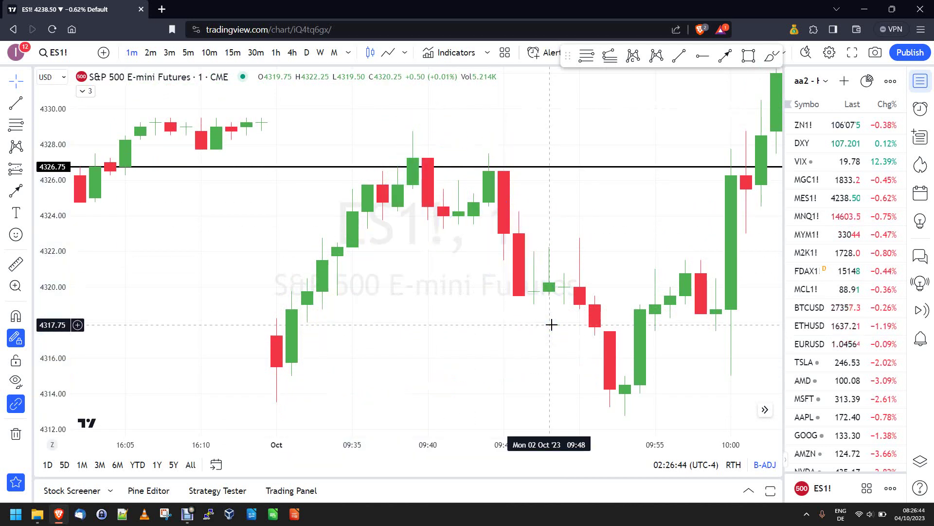
Step: Restore the automatic price scaling and bring the 1-minute candles from 10:00 to 10:15 into view
scroll(553, 359, "down", 2)
left_click_drag(559, 344, 476, 352)
double_click(52, 256)
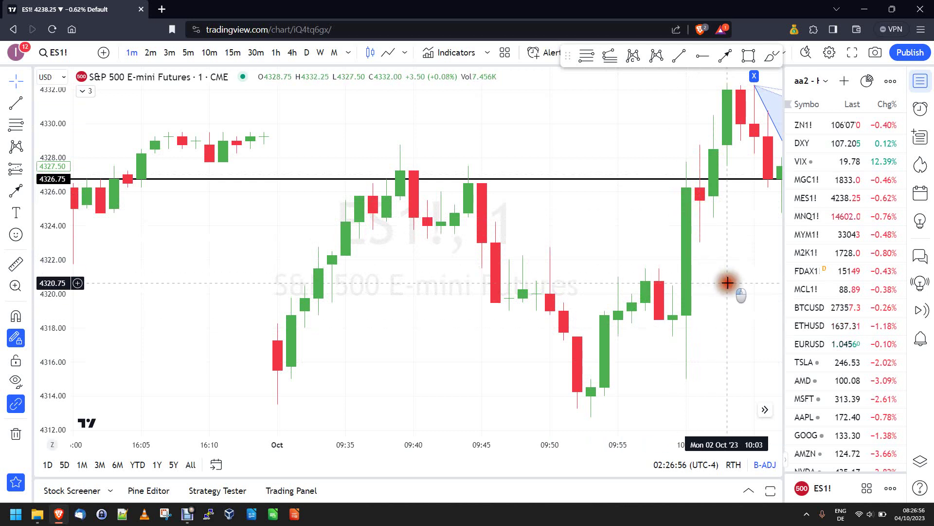
left_click_drag(727, 283, 593, 274)
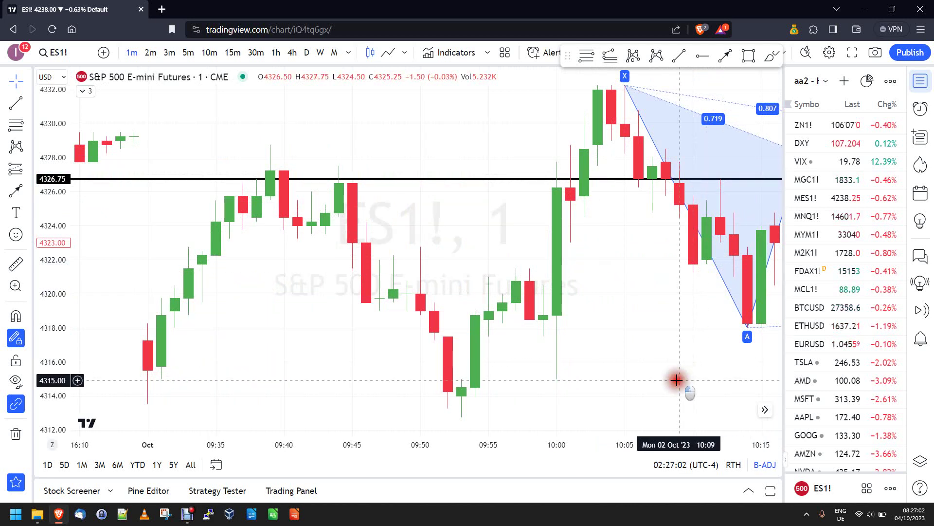
left_click_drag(675, 380, 671, 381)
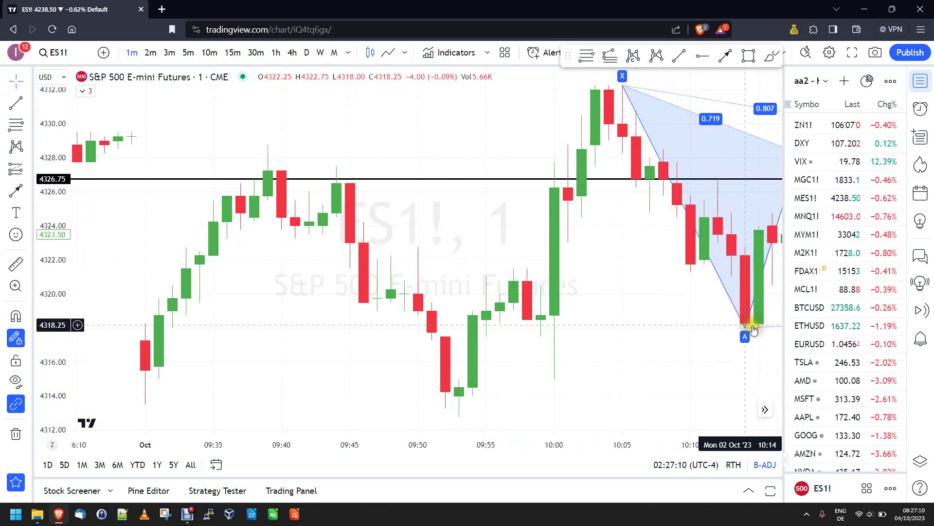
left_click(656, 55)
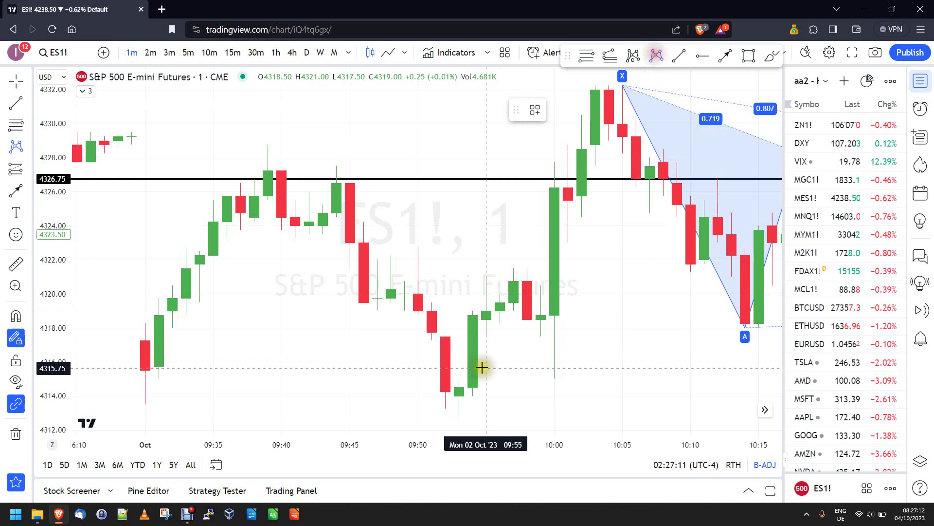
left_click(459, 417)
left_click(595, 86)
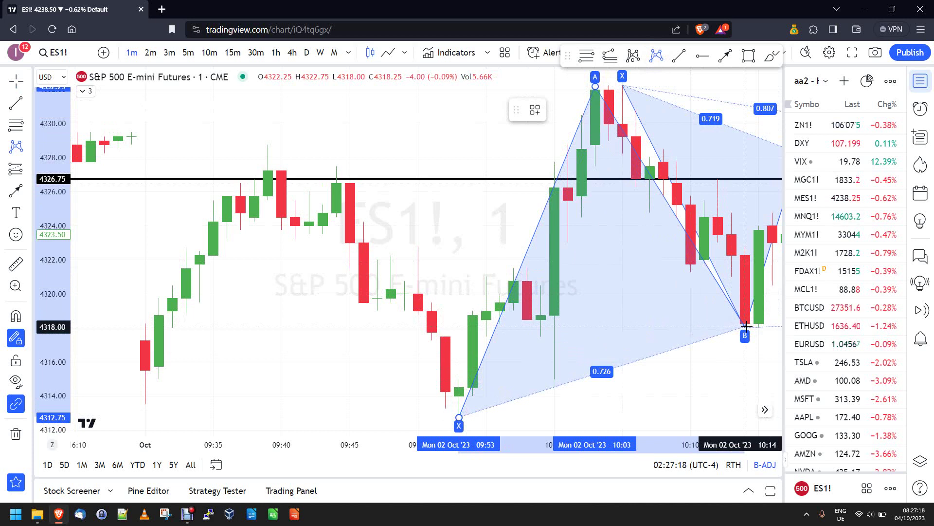
key("Escape")
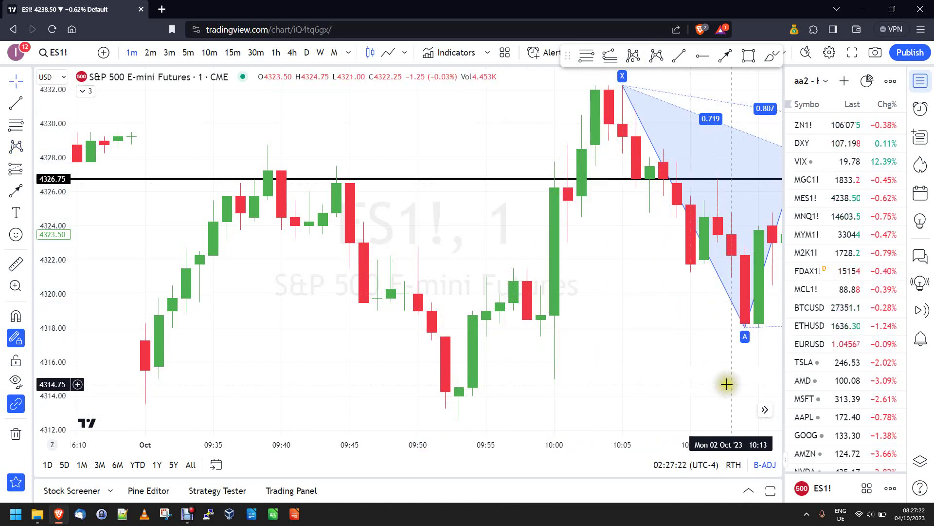
Step: Draw an XABCD pattern from the 09:53 low (4312.75) through the 10:03 high, 4318.00 at 10:14 and 4328.25 at 10:18 to 4316.75 at 10:22
left_click_drag(724, 384, 647, 373)
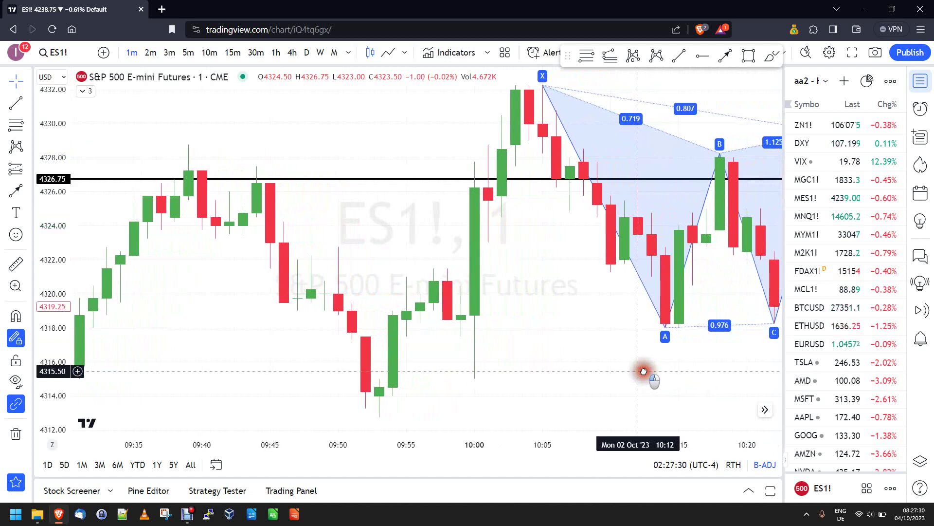
left_click(657, 56)
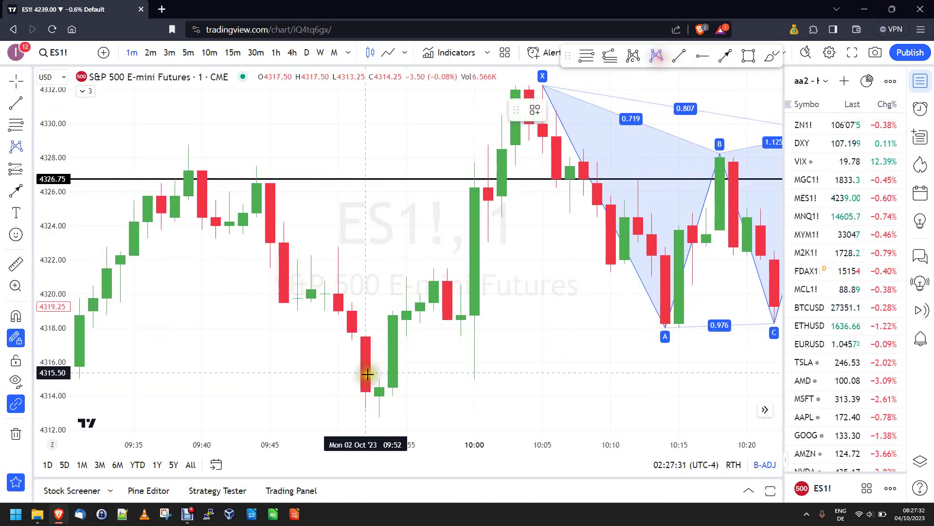
left_click(379, 418)
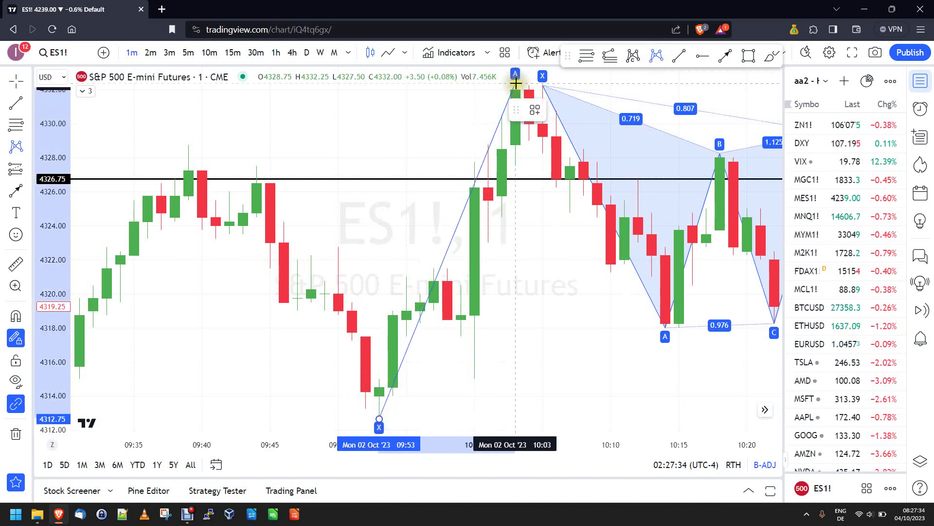
left_click(667, 322)
scroll(682, 273, "down", 1)
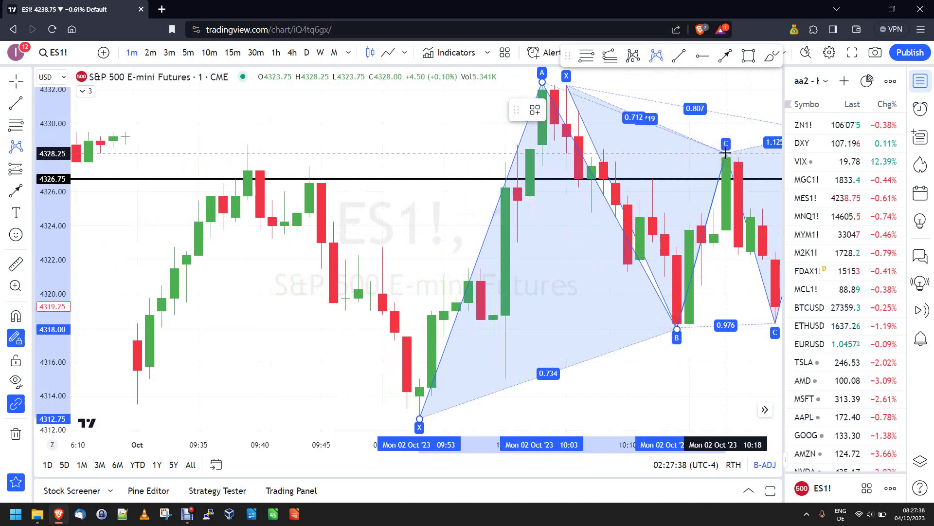
left_click(726, 153)
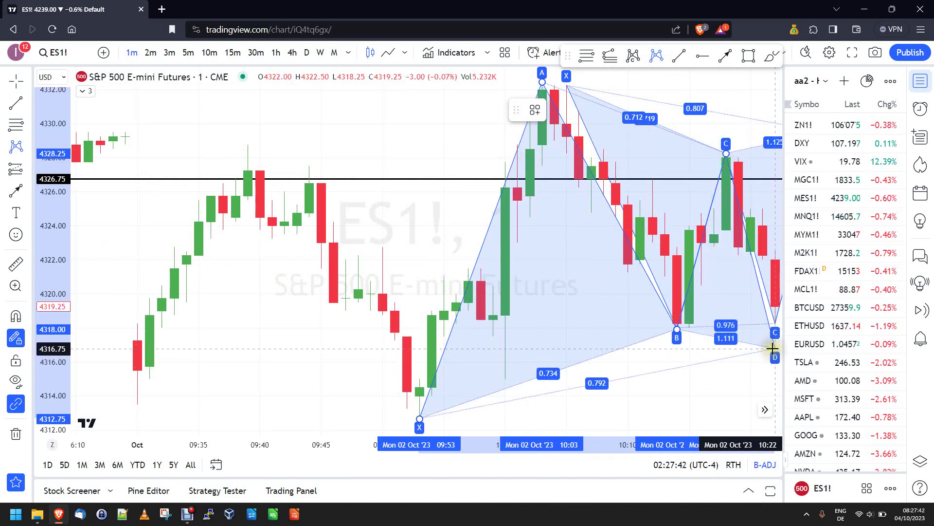
left_click(773, 347)
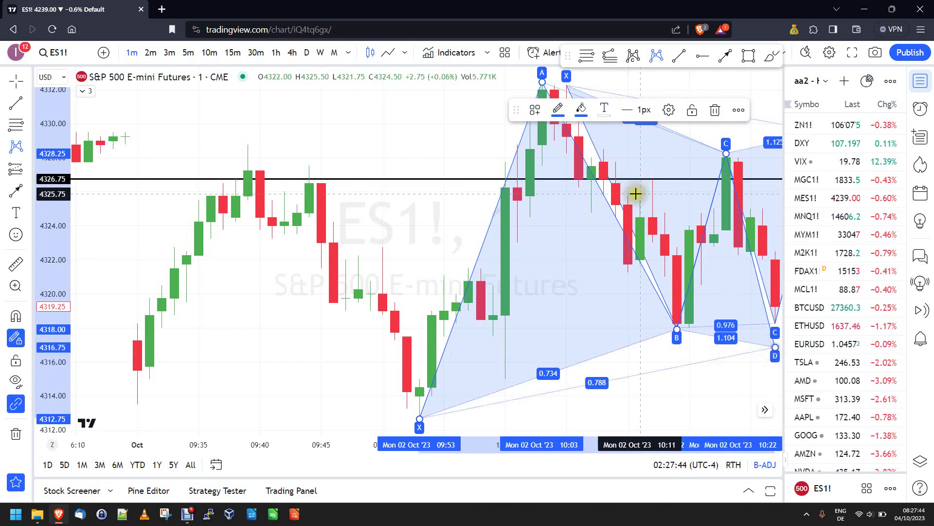
Step: Delete the XABCD pattern that starts at the 09:53 low, keeping the one that starts at the 10:05 high
left_click(703, 400)
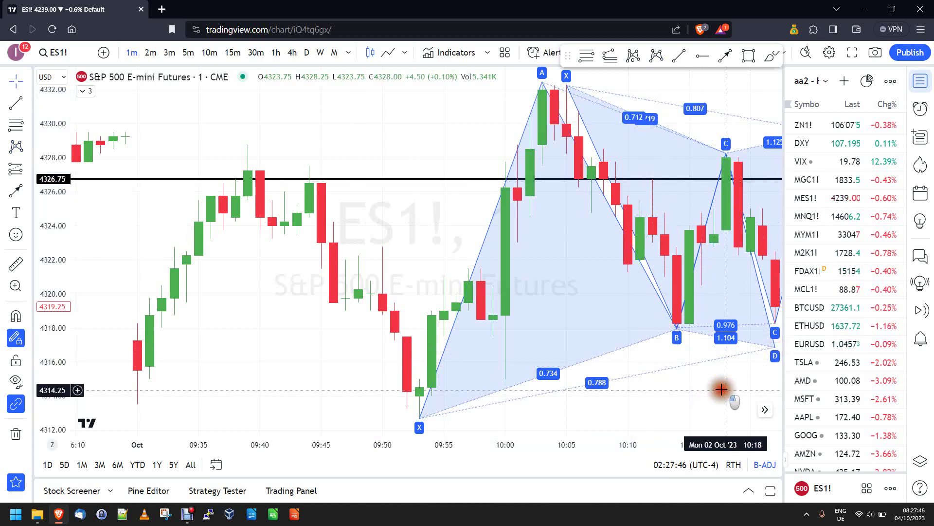
left_click_drag(721, 389, 696, 383)
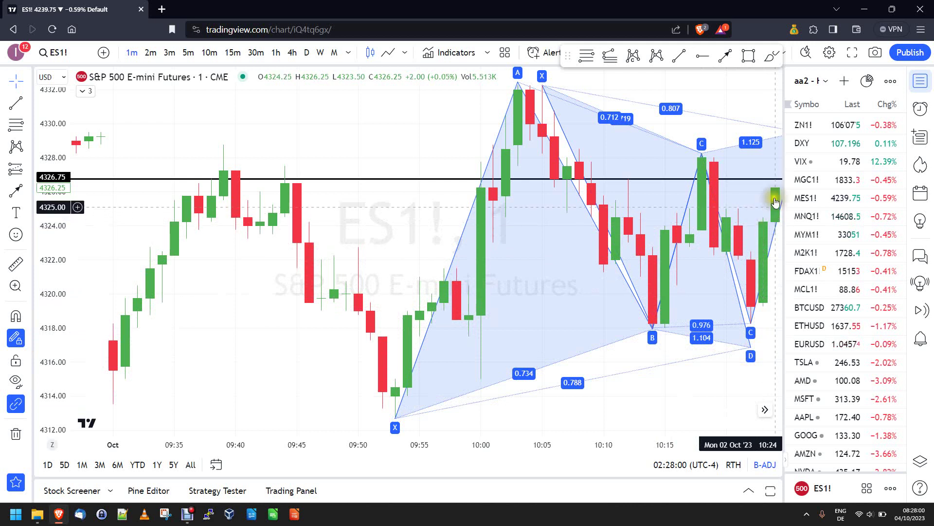
left_click(730, 346)
key("Delete")
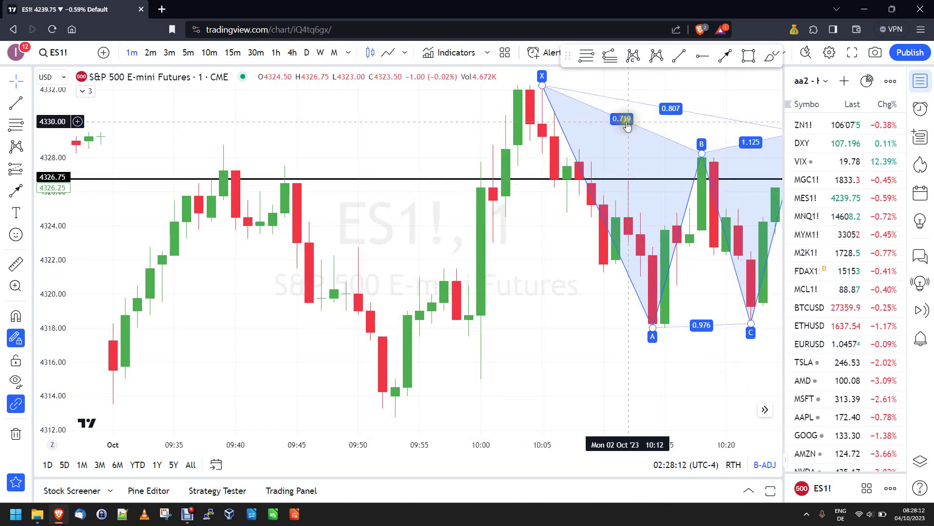
Step: Check the remaining pattern's B high at 10:18 and A low at 10:14, and bring its D point at 10:26 into view
left_click(698, 153)
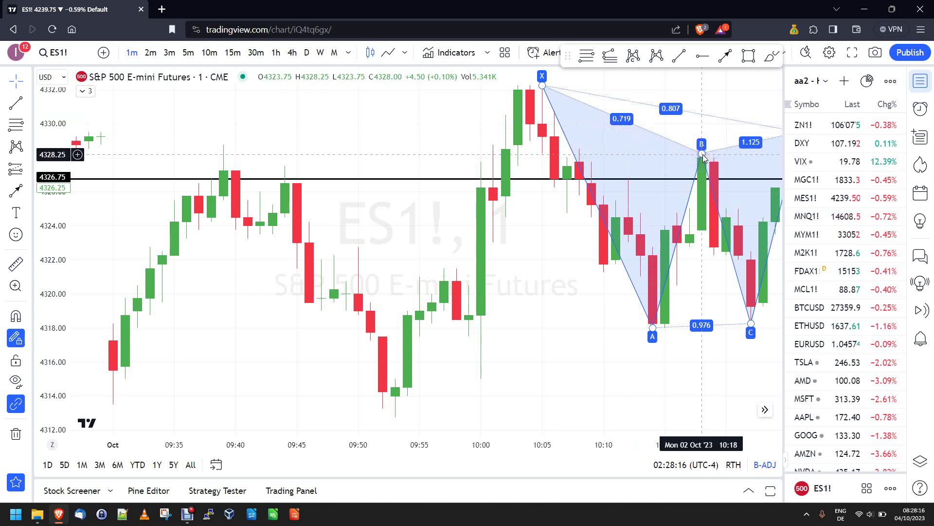
left_click(652, 329)
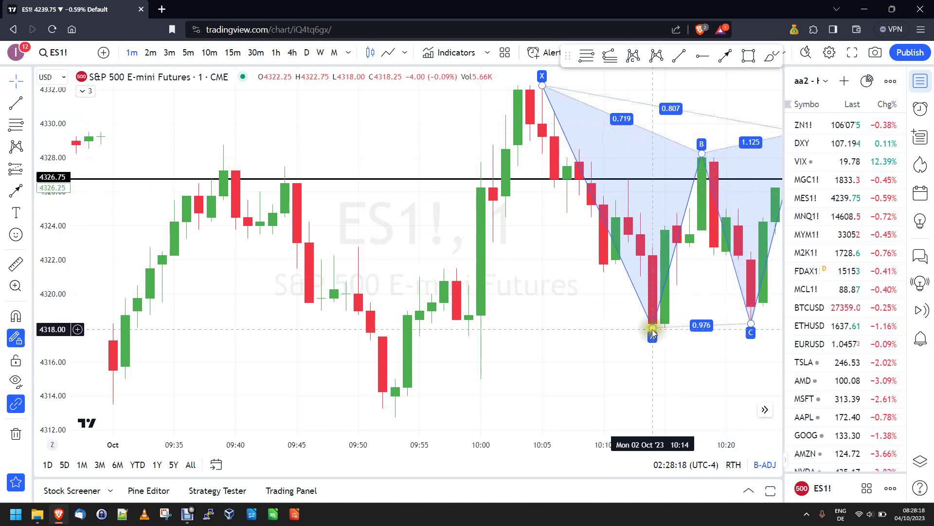
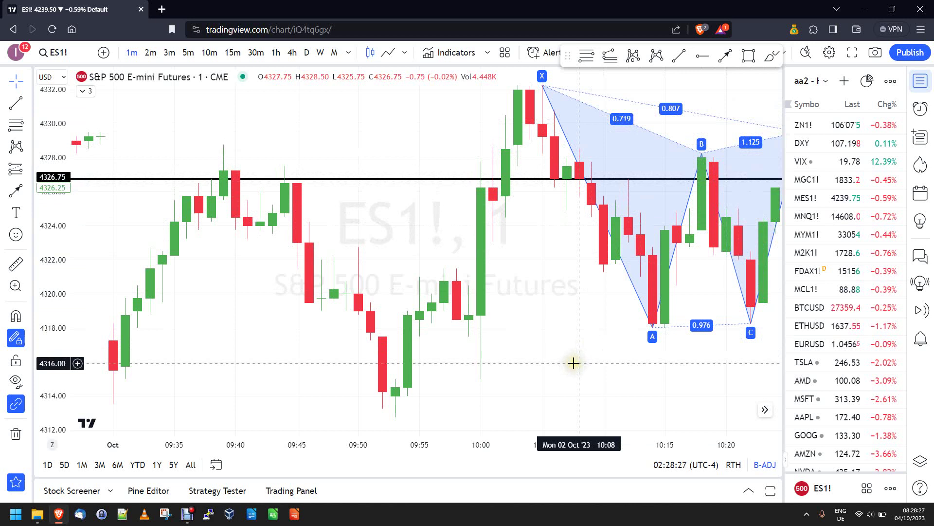
left_click_drag(571, 362, 547, 361)
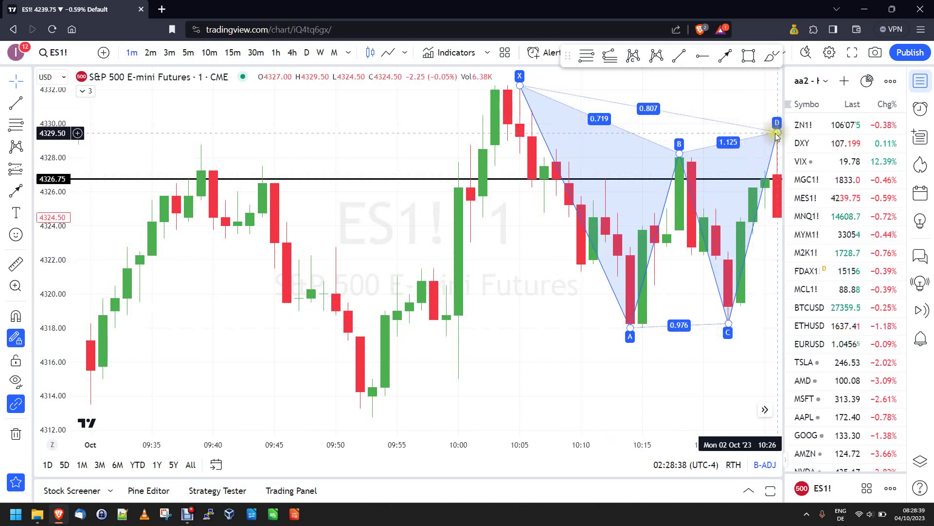
Step: Draw a trend-based Fib extension from the 10:14 low (4318.00) to the 10:18 high (4328.25) and back to 4317.75 at 10:14
left_click(630, 317)
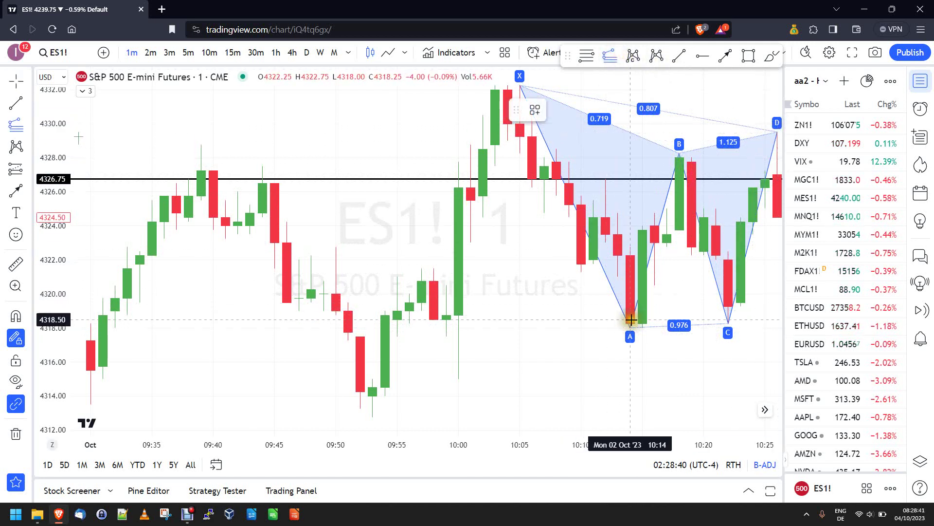
left_click_drag(630, 329, 679, 148)
left_click(678, 151)
left_click(631, 330)
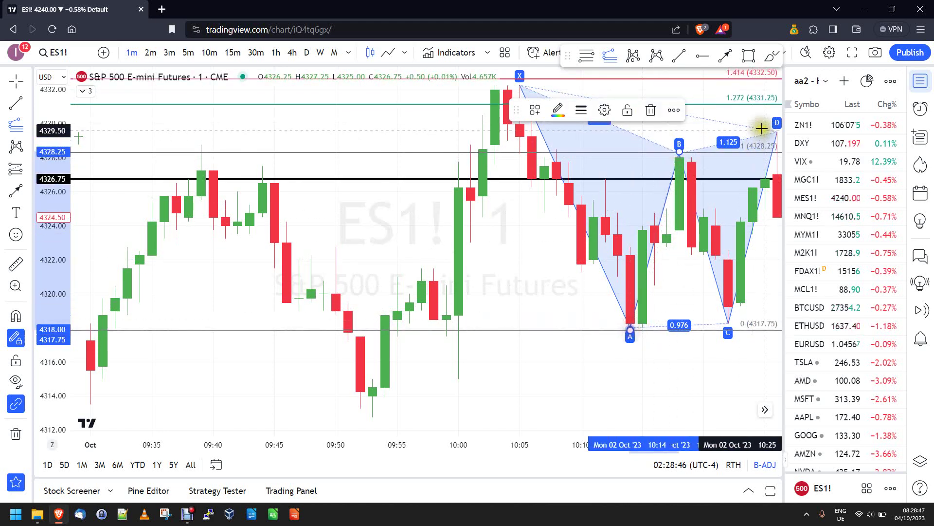
Step: Draw a trend line from the 10:14 low (4317.75) to the 10:18 high (4328.25) and shift it to start at the 10:22 low (4318.25)
left_click_drag(513, 111, 249, 108)
left_click(683, 60)
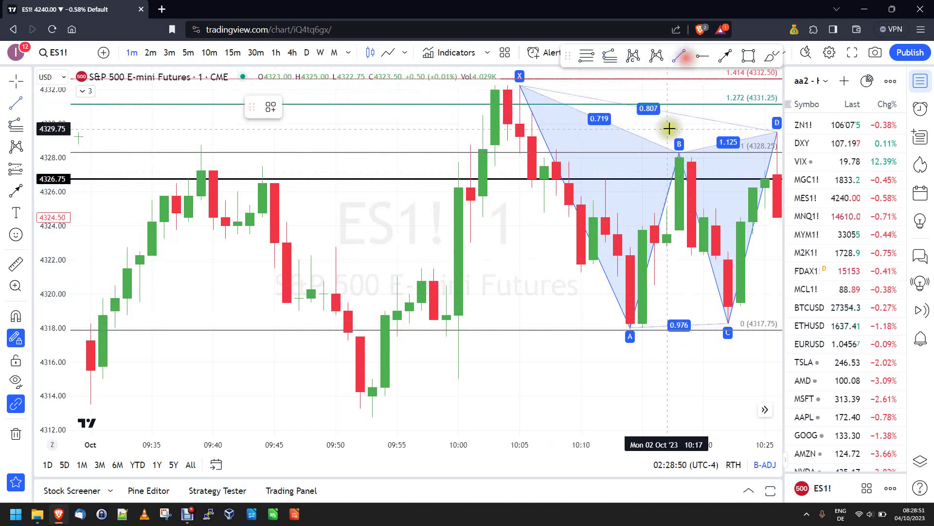
left_click(631, 330)
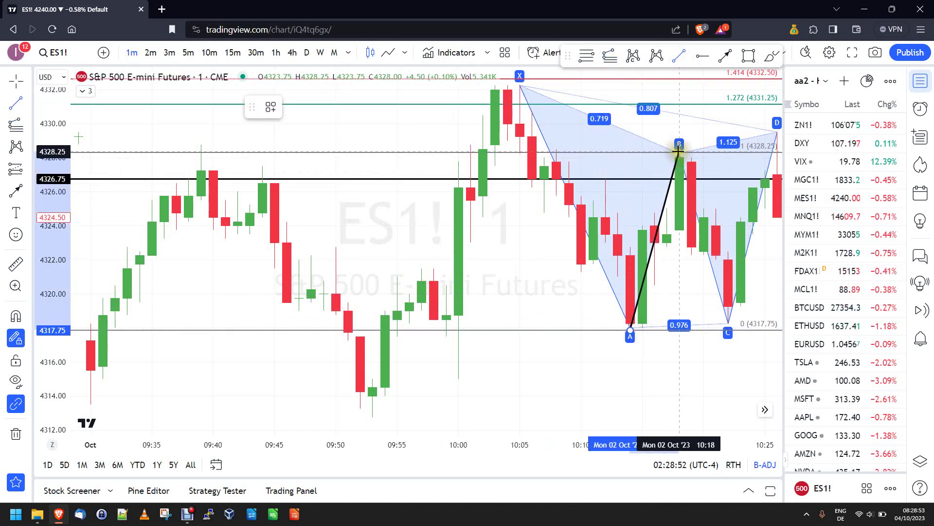
left_click(679, 152)
left_click(546, 292)
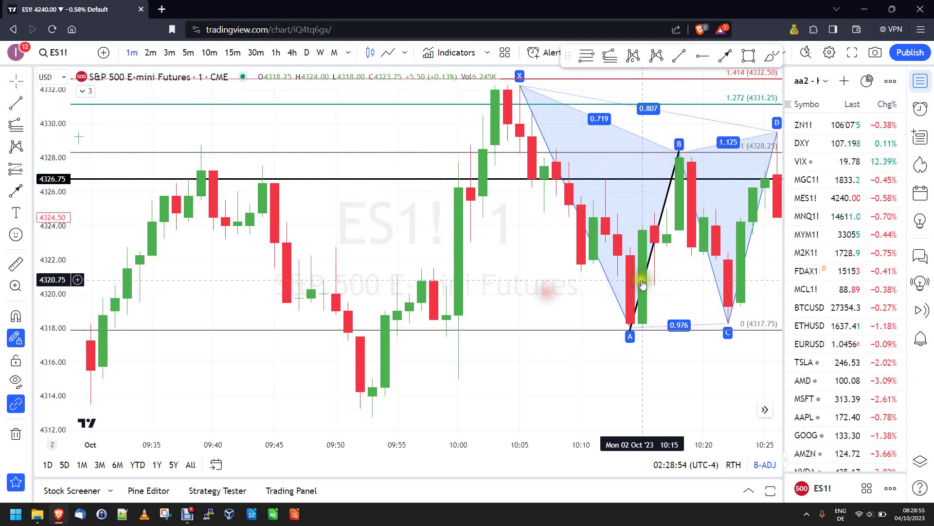
left_click_drag(651, 261, 749, 249)
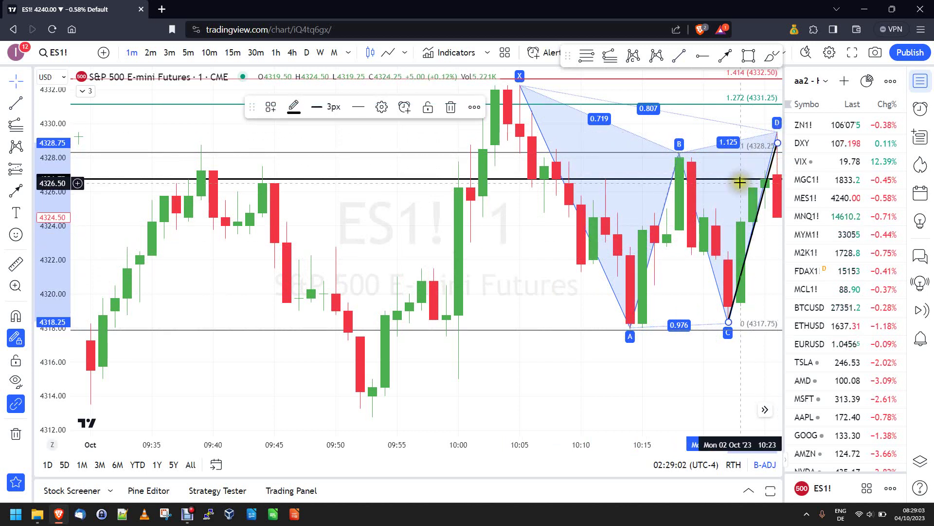
Step: Delete the shifted trend line and the Fib extension, leaving only the XABCD pattern over these candles
key("Delete")
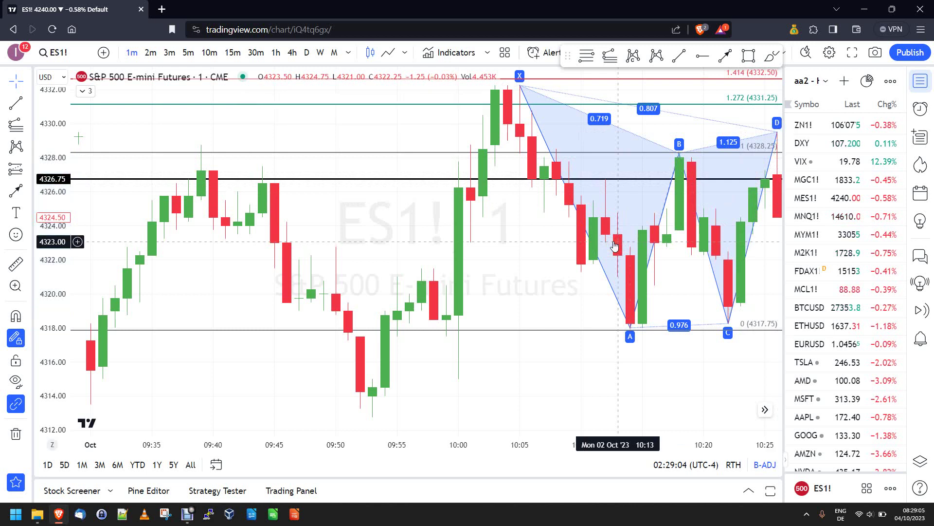
left_click(730, 109)
left_click(731, 106)
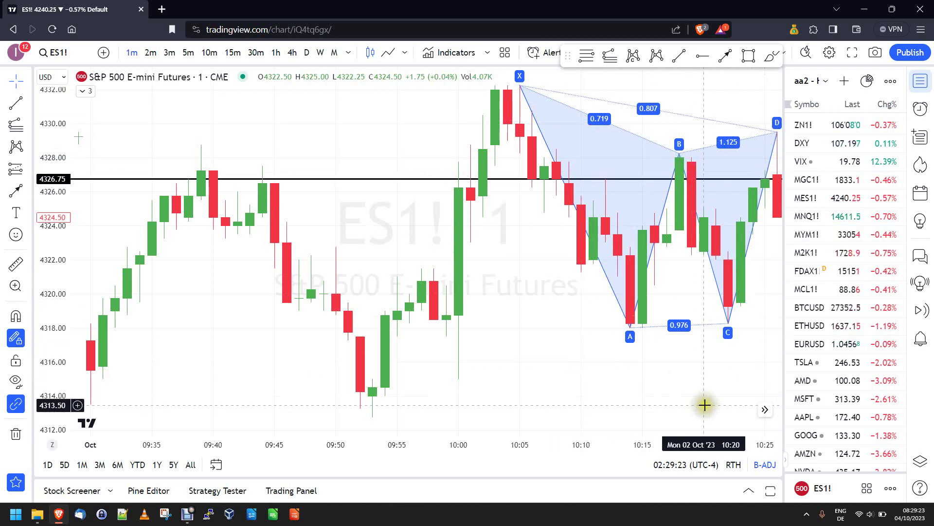
Step: Examine the pattern's C low at 10:22 and the candles that follow the D point at 10:26 until about 10:44
left_click_drag(699, 381, 659, 375)
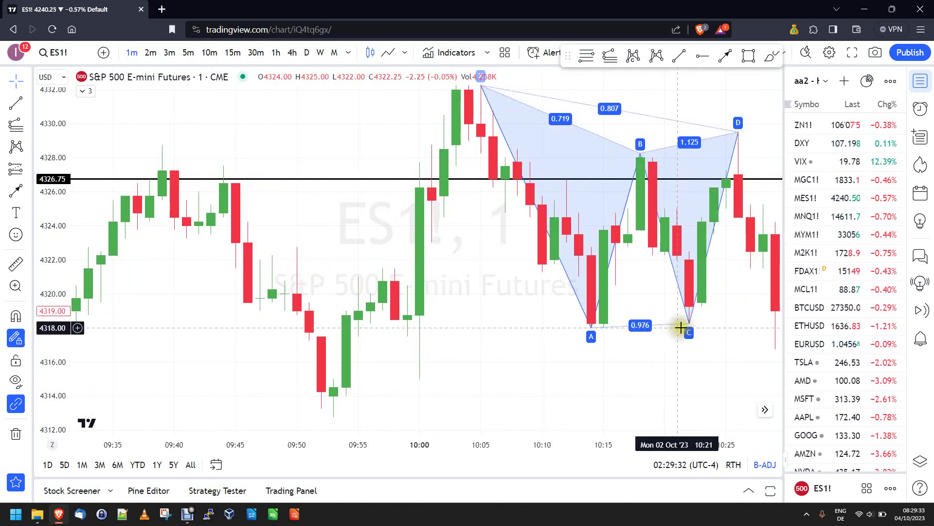
left_click(687, 329)
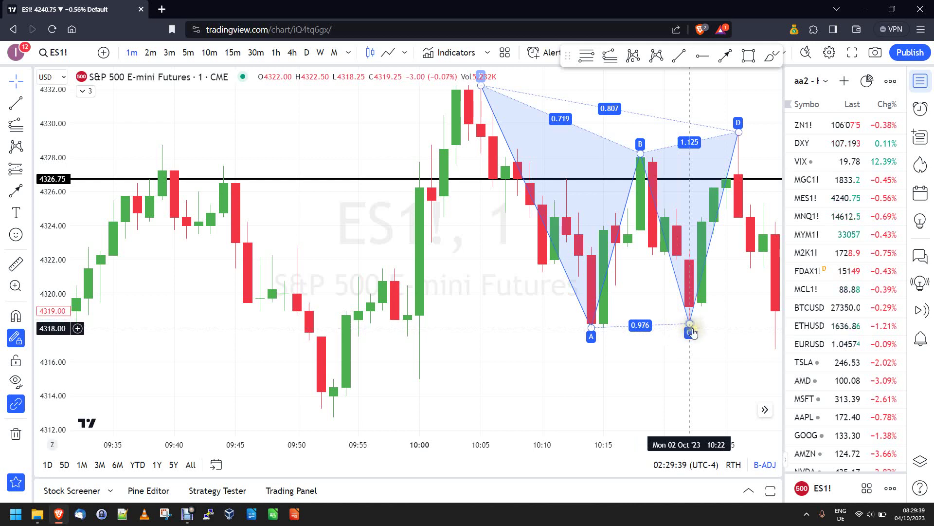
left_click(728, 385)
left_click_drag(718, 390, 531, 363)
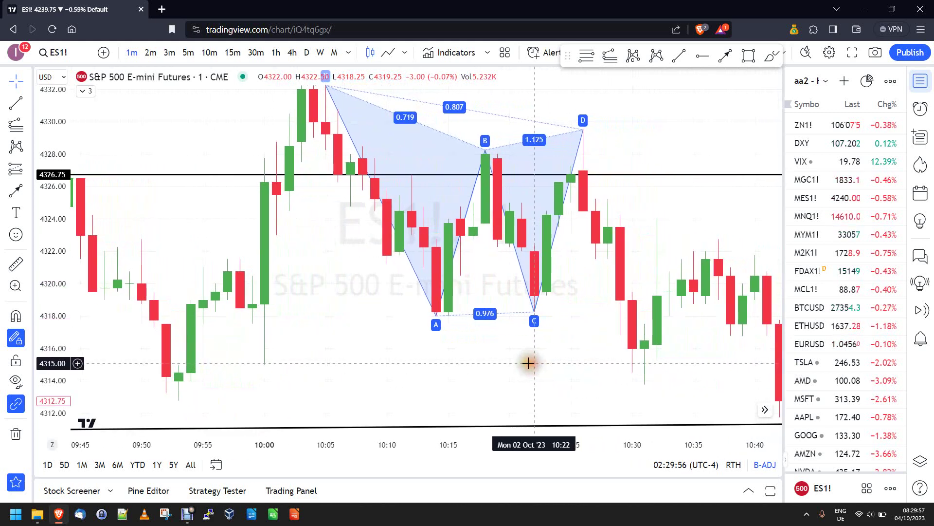
left_click_drag(590, 369, 578, 375)
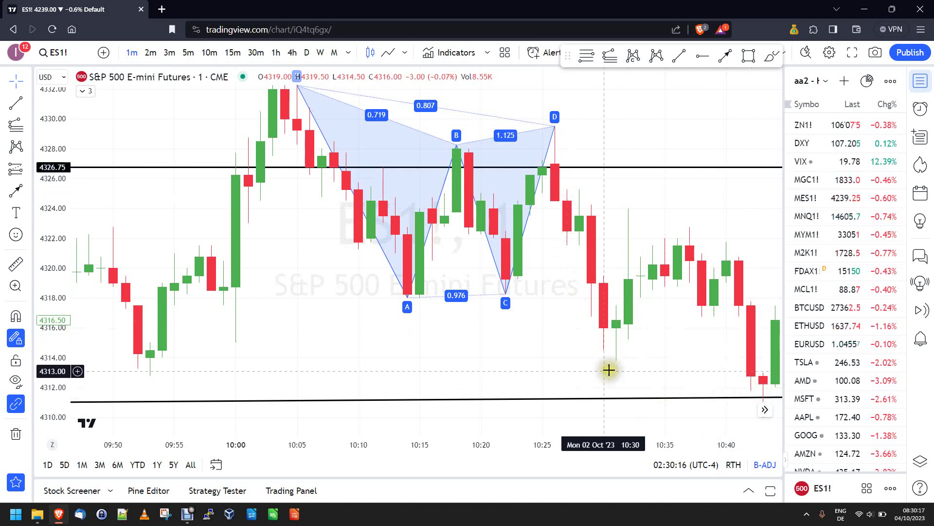
left_click(562, 383)
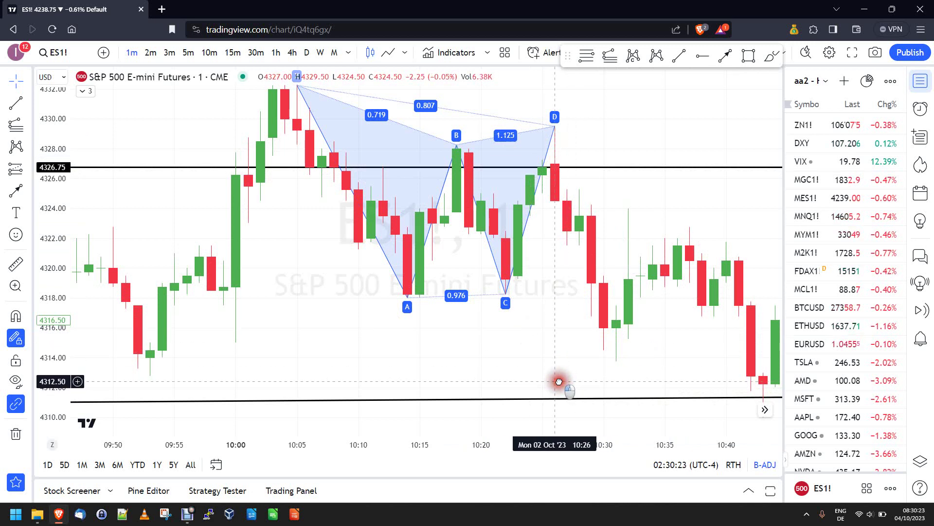
left_click_drag(559, 381, 559, 382)
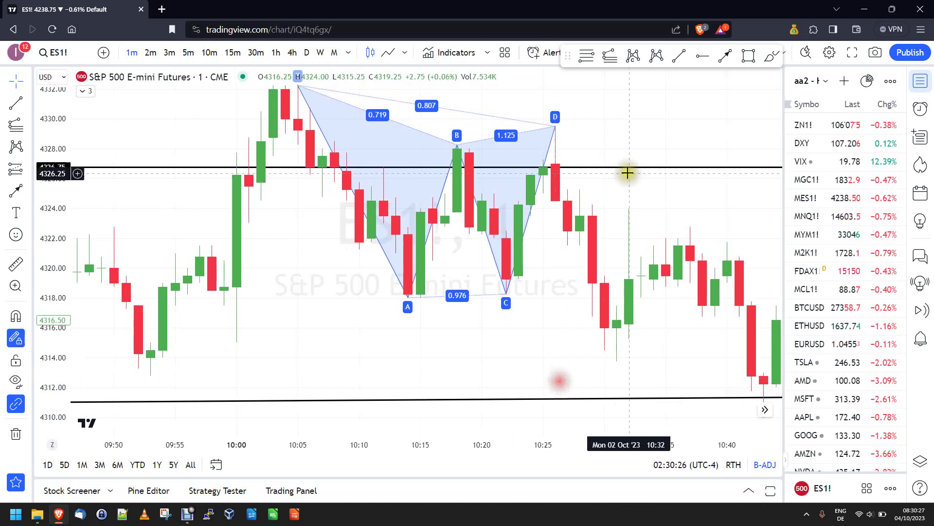
left_click(633, 55)
left_click(555, 125)
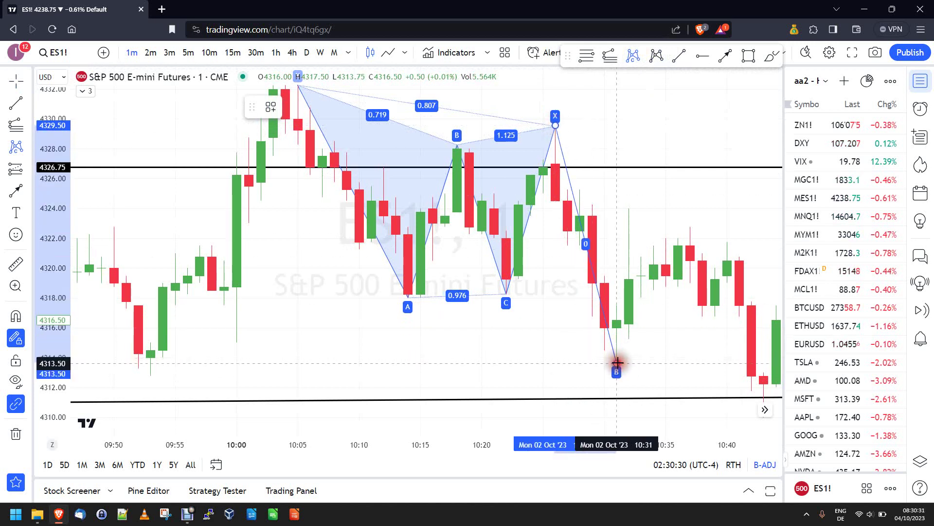
left_click(691, 224)
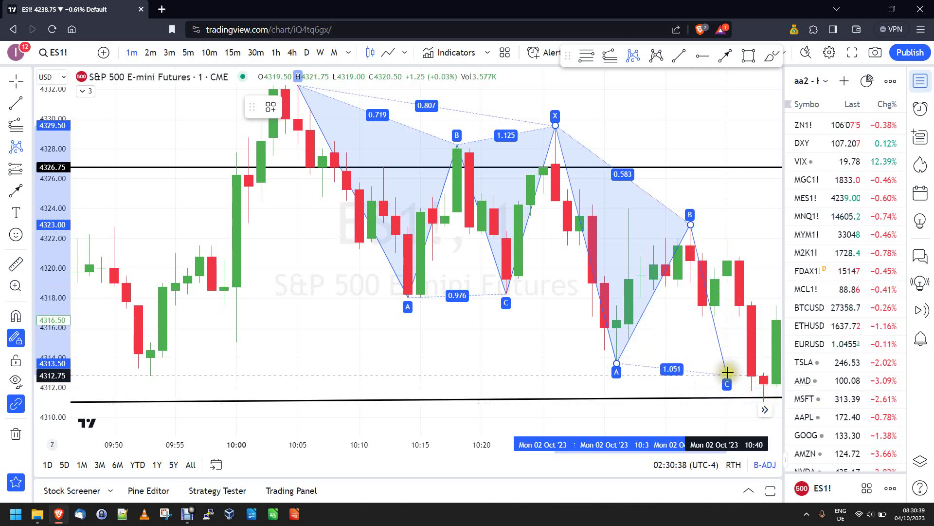
right_click(715, 354)
Step: Examine the 1-minute candles after the pattern, and show the whole stretch from the 09:30 open to 11:20
left_click_drag(570, 353, 416, 329)
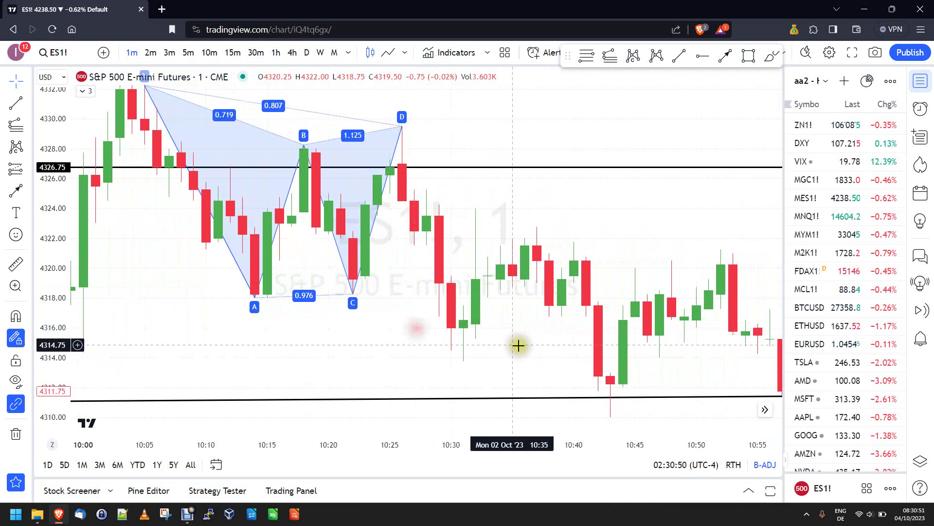
left_click_drag(632, 234, 533, 223)
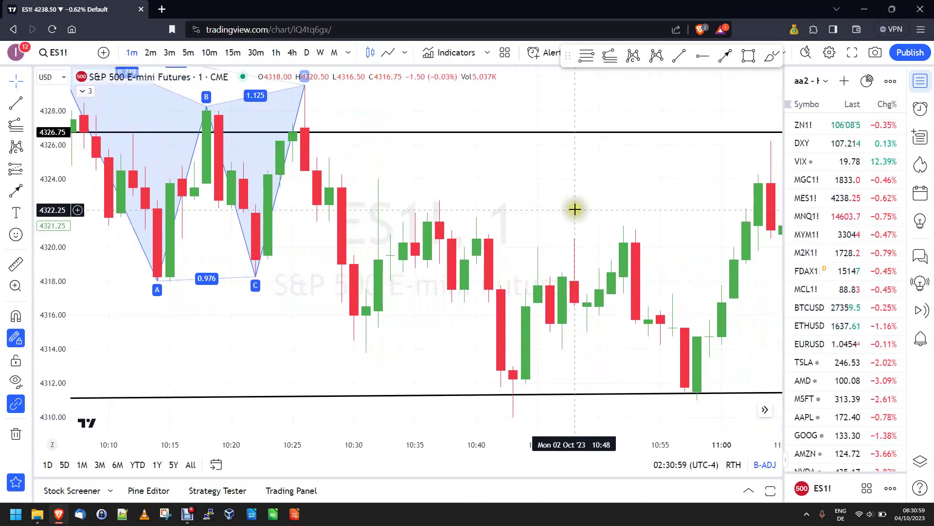
scroll(574, 210, "down", 4)
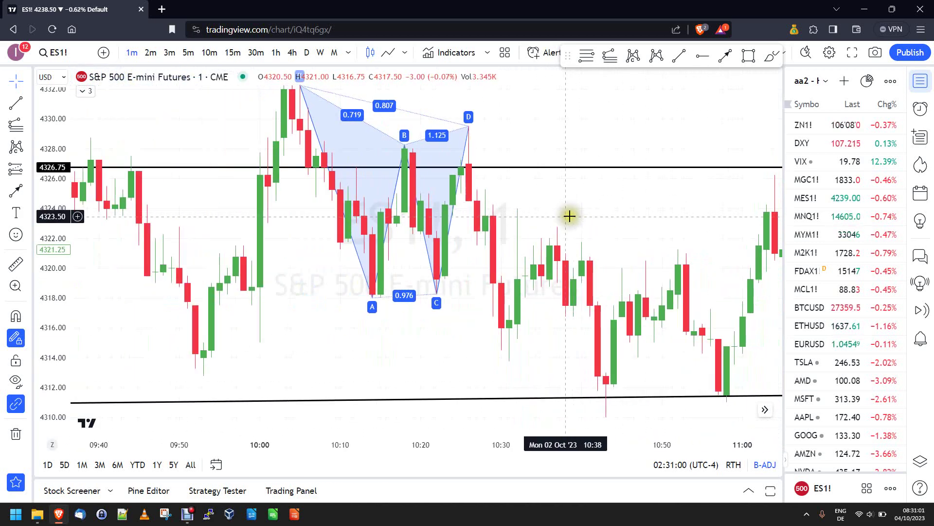
left_click_drag(681, 208, 555, 208)
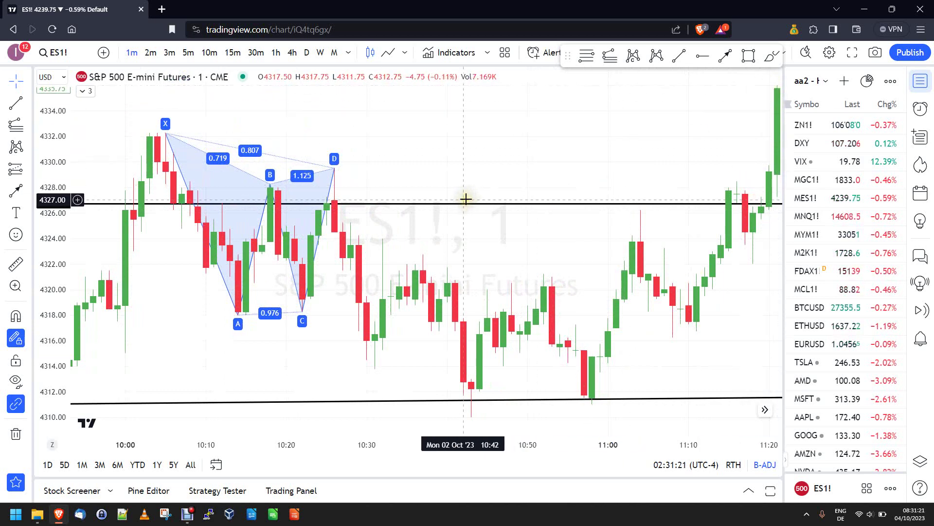
scroll(465, 199, "down", 3)
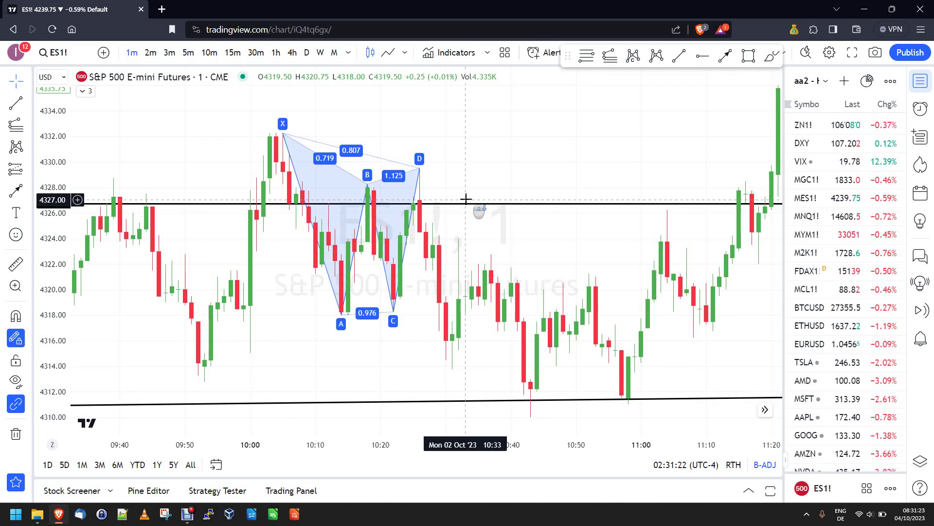
scroll(466, 199, "down", 1)
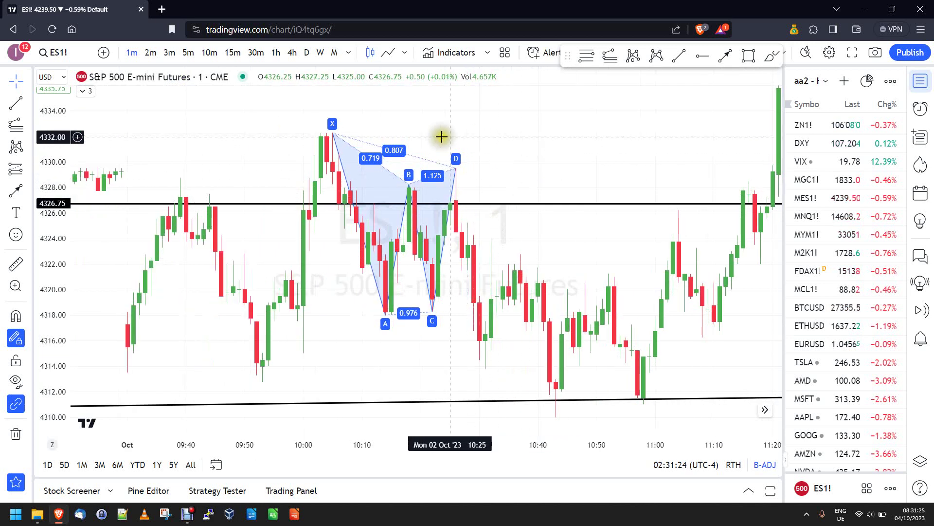
Step: Compare the 10:05 high at the pattern's X point with the high just before it, and the low near 09:53 with the 10:43 low
left_click(333, 132)
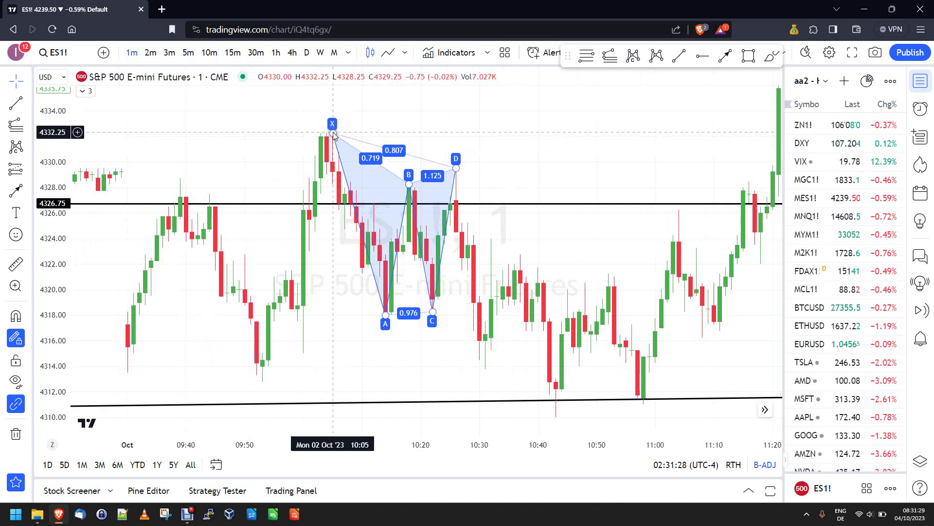
left_click(324, 137)
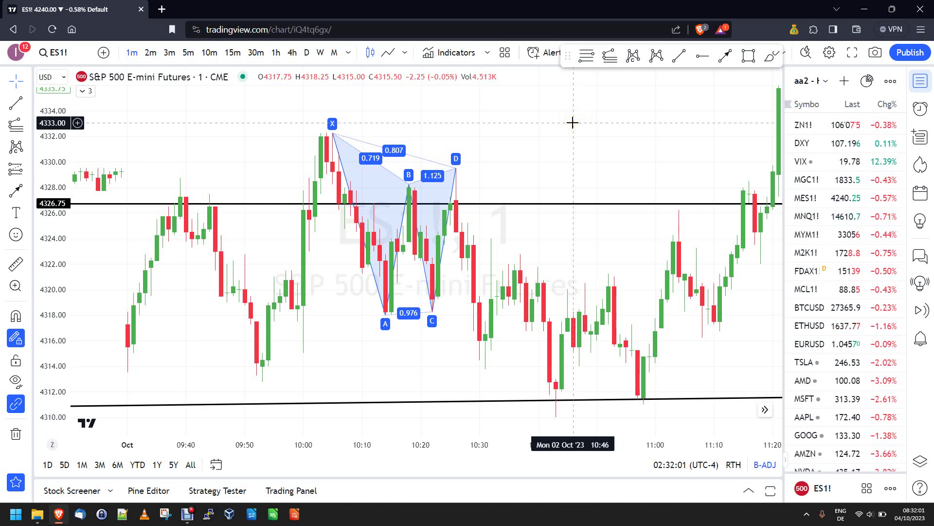
left_click(569, 122)
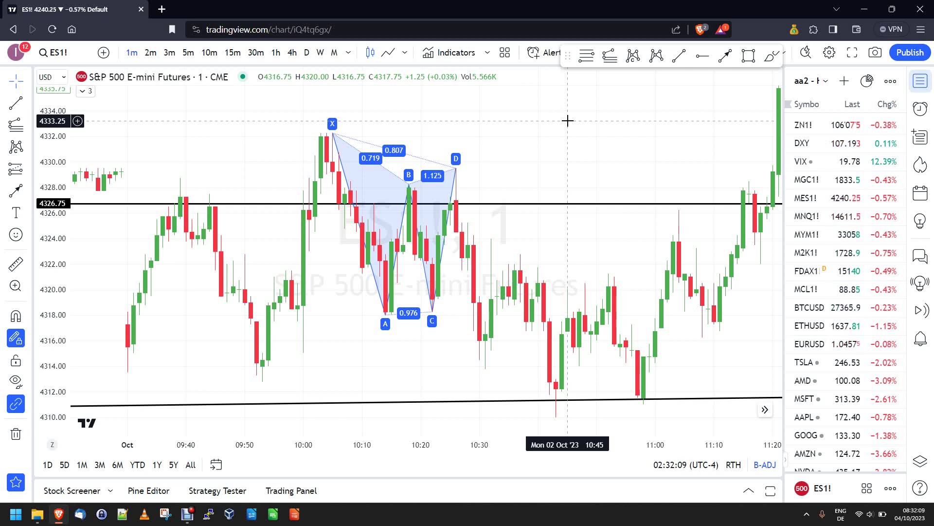
left_click(568, 120)
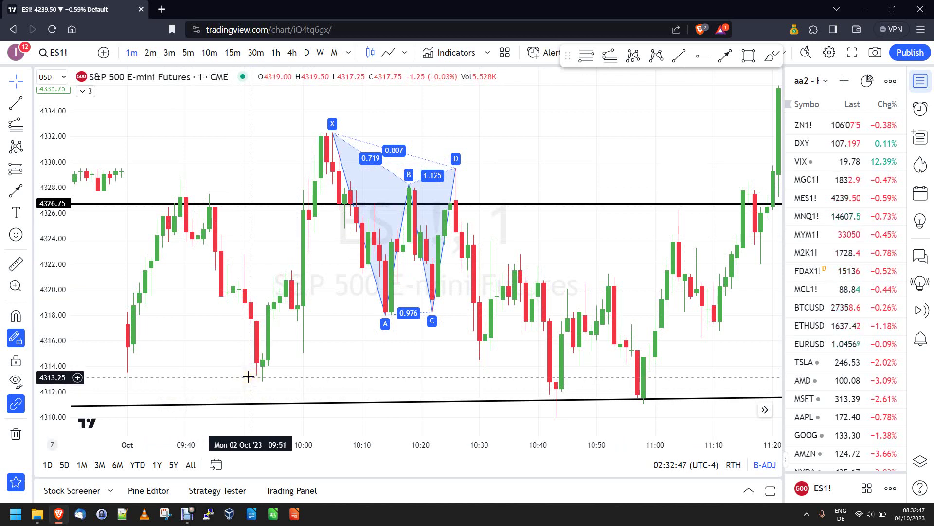
left_click(249, 377)
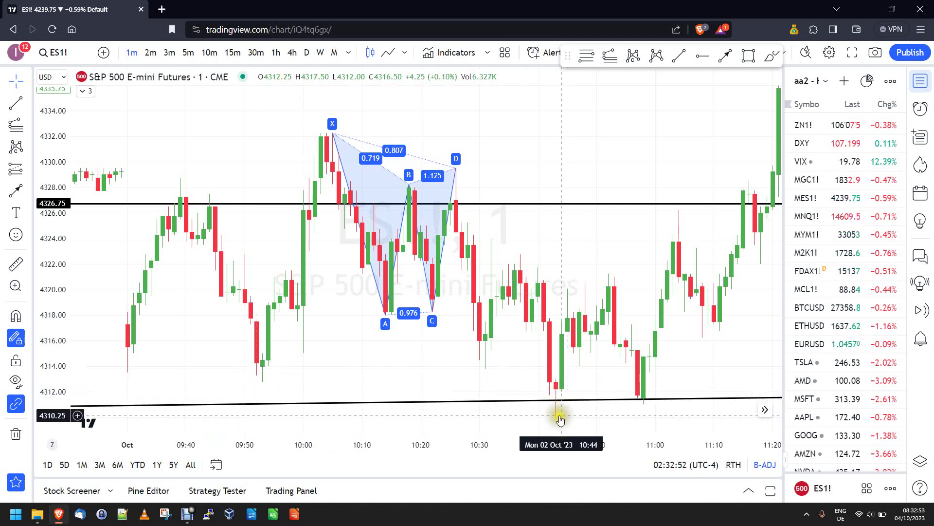
left_click(540, 414)
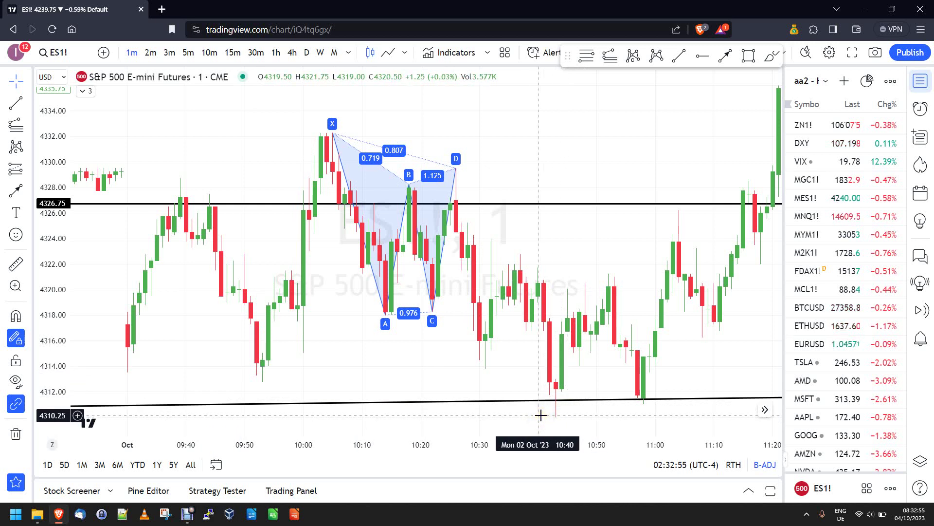
Step: Examine the candles at the 10:42–10:43 low and the rise that follows up to about 11:34
left_click(556, 396)
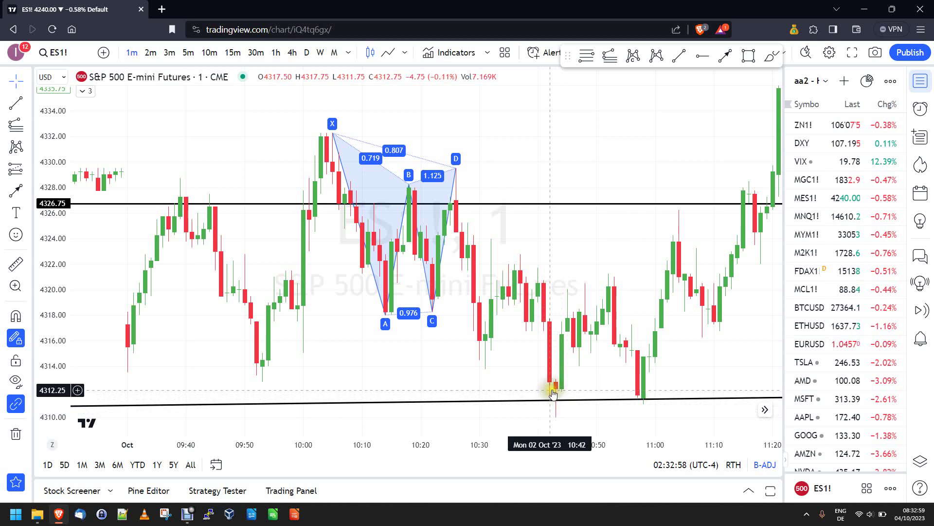
left_click(551, 391)
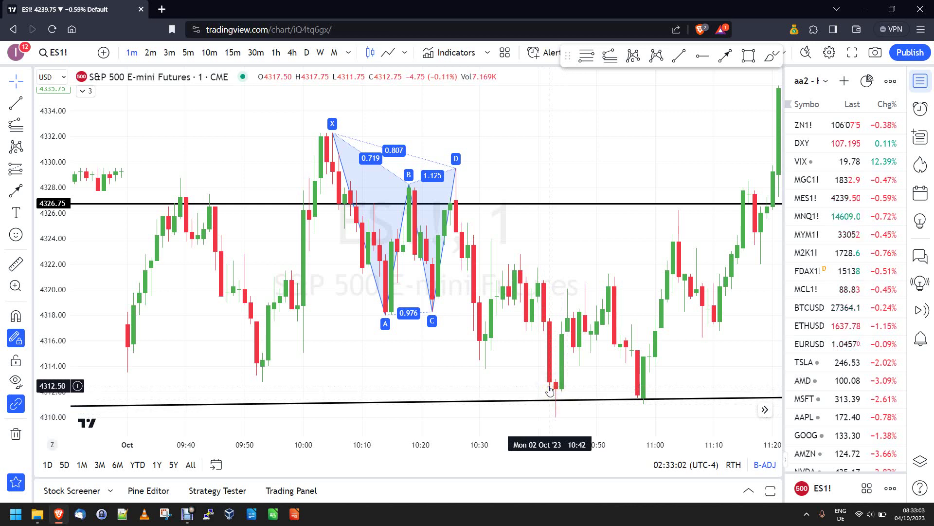
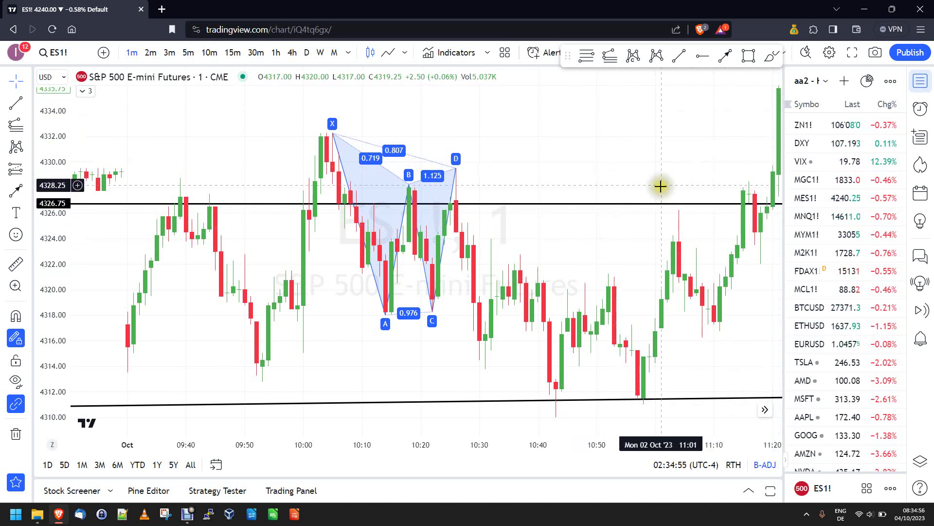
left_click_drag(619, 226, 540, 228)
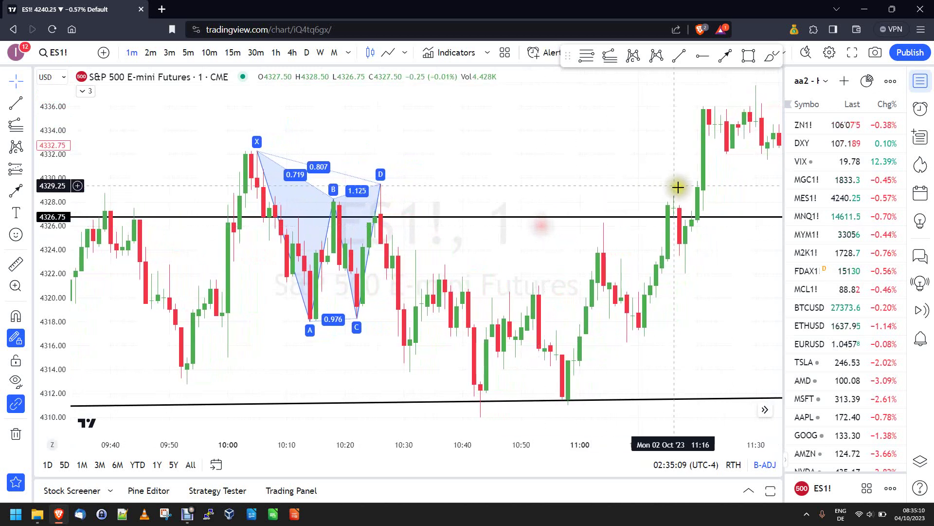
scroll(678, 210, "up", 1)
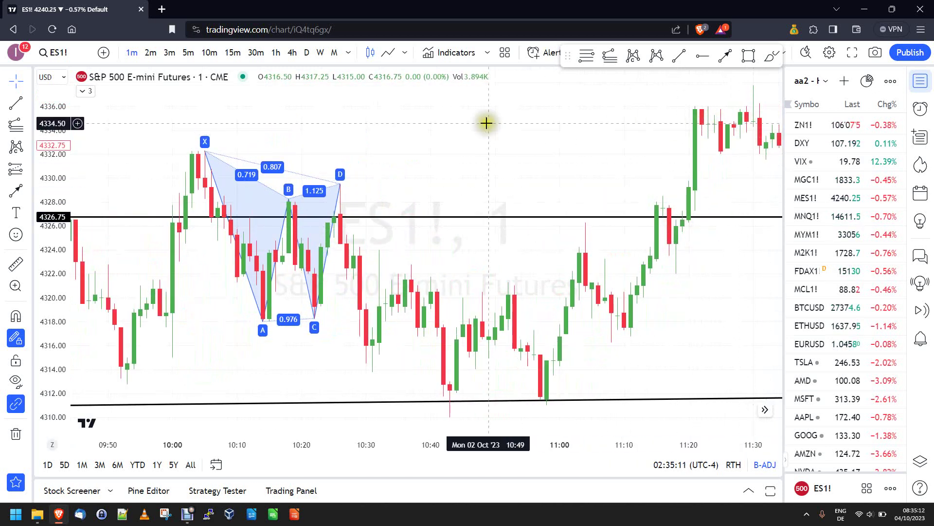
Step: Draw a red rectangle over the candles from 11:30 to 11:33, between about 4334.50 and 4333.25
left_click(745, 56)
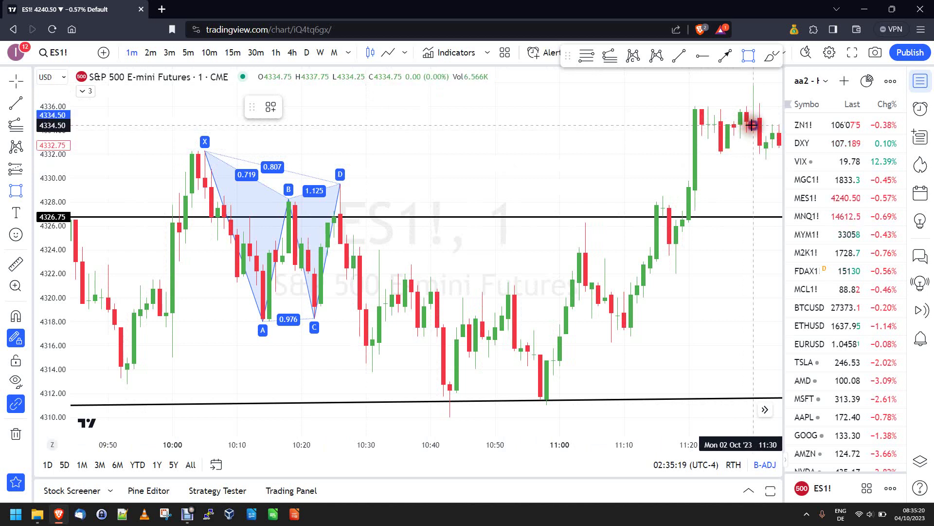
left_click_drag(751, 125, 773, 138)
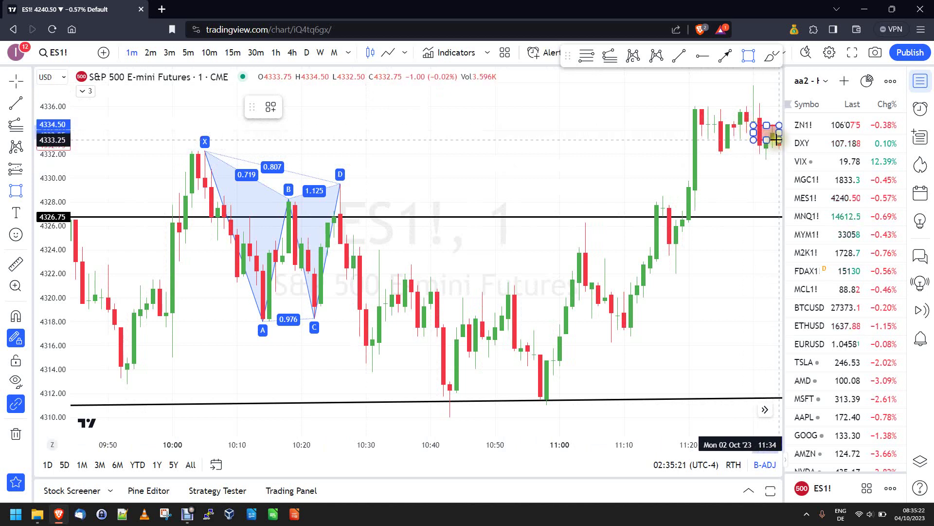
left_click(726, 189)
Step: Compare the 11:30 rectangle zone with the earlier session from the open, including the XABCD pattern and the lows near 10:43 and 10:57
scroll(726, 188, "up", 8)
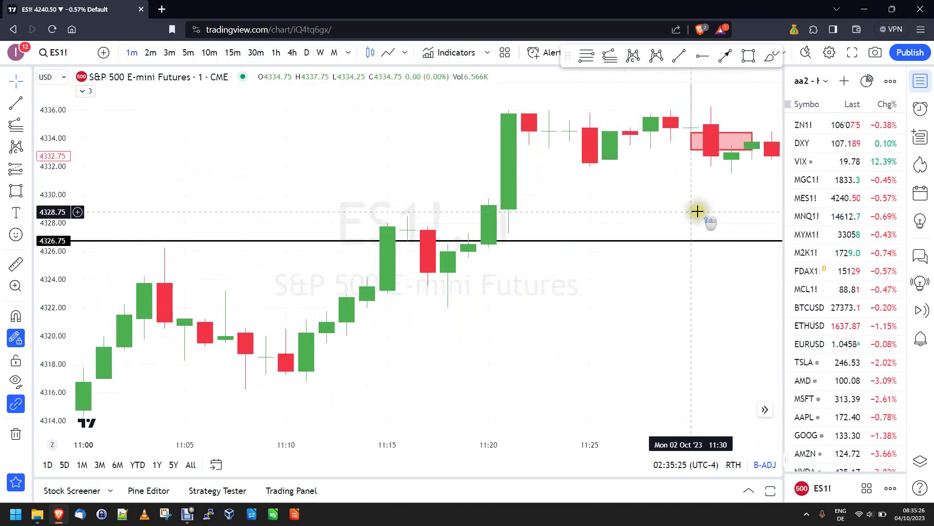
scroll(682, 215, "down", 10)
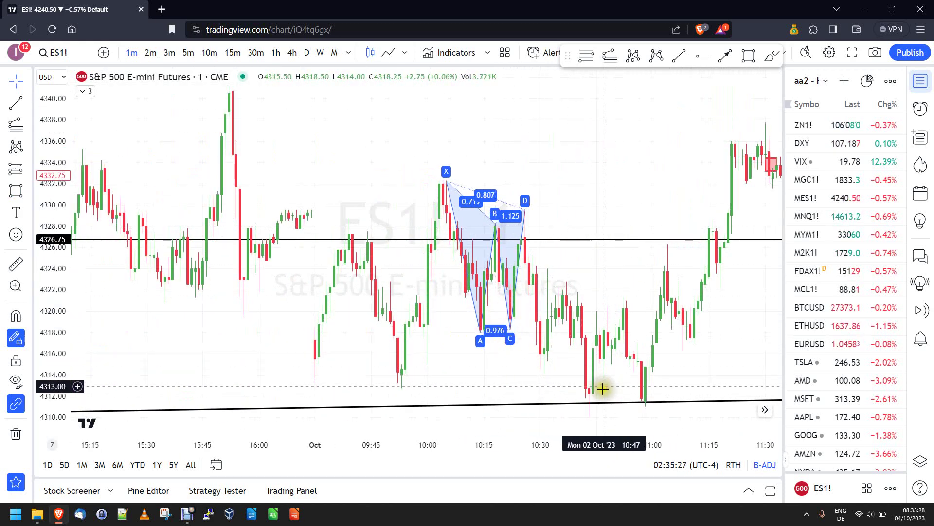
scroll(558, 393, "up", 3)
scroll(558, 394, "up", 1)
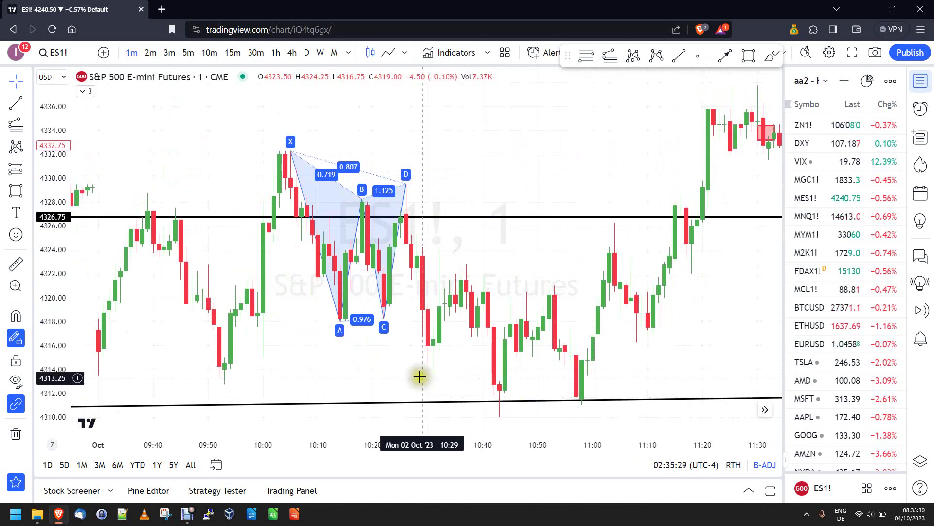
scroll(416, 375, "down", 1)
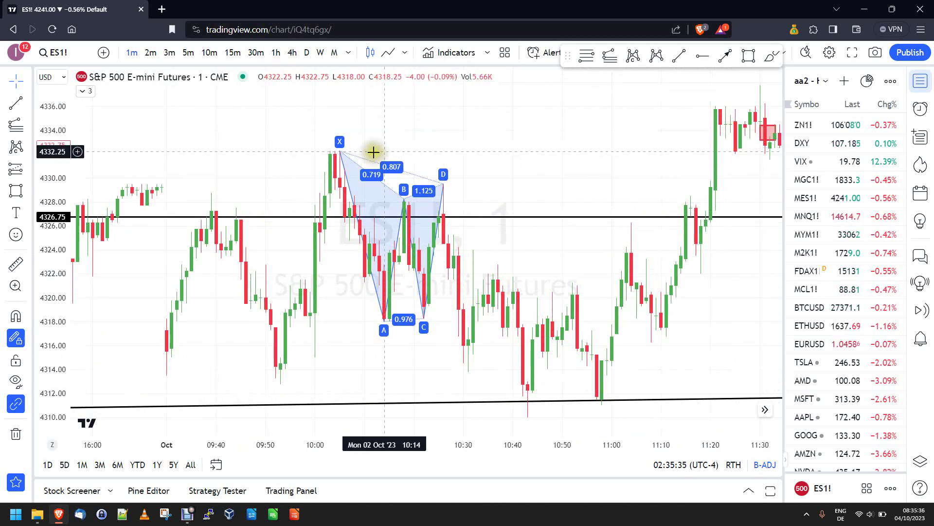
scroll(669, 184, "up", 3)
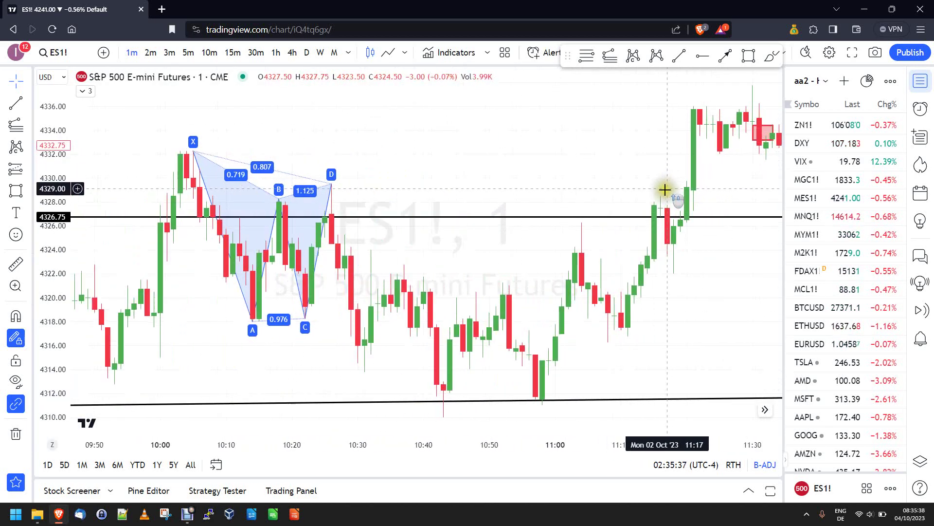
Step: Examine the 11:30 candle's long upper wick and the neighbouring candles around the red rectangle up close
scroll(663, 201, "up", 2)
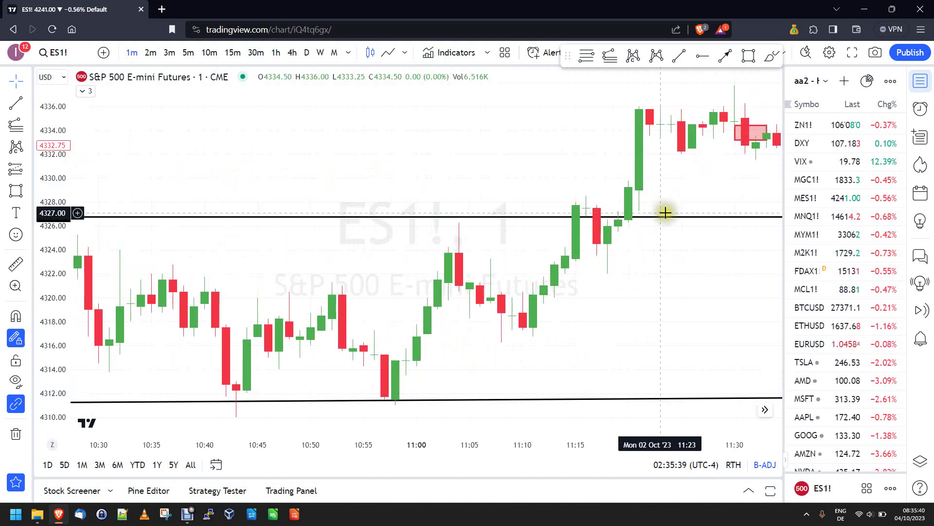
scroll(684, 189, "up", 3)
scroll(683, 190, "up", 2)
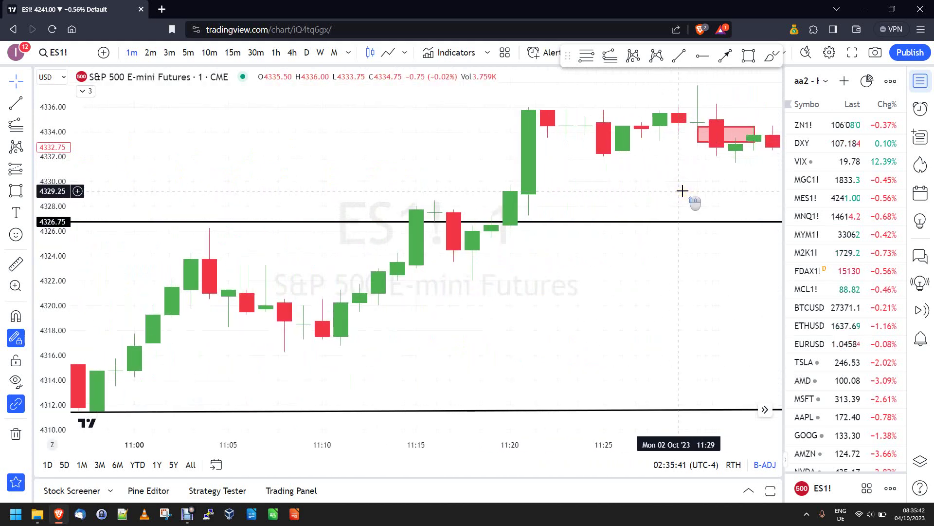
scroll(672, 198, "up", 3)
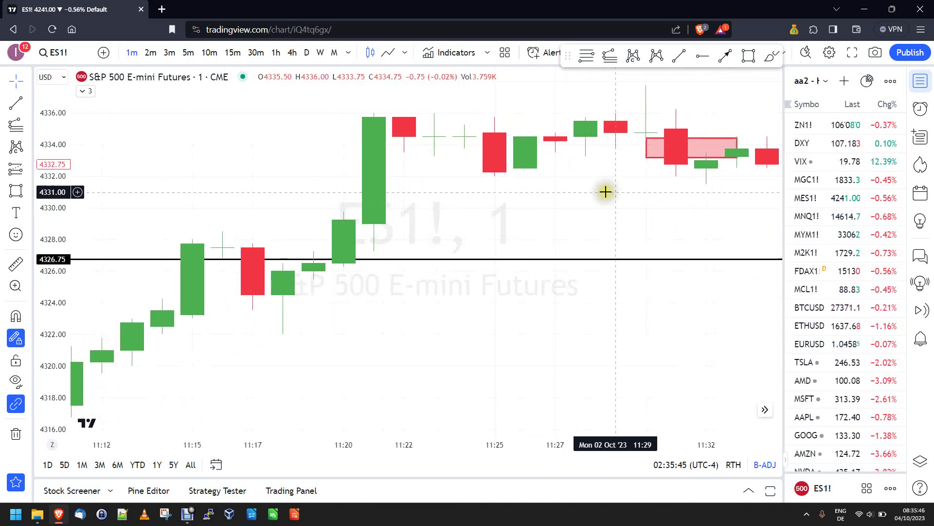
scroll(605, 192, "up", 1)
scroll(600, 205, "up", 1)
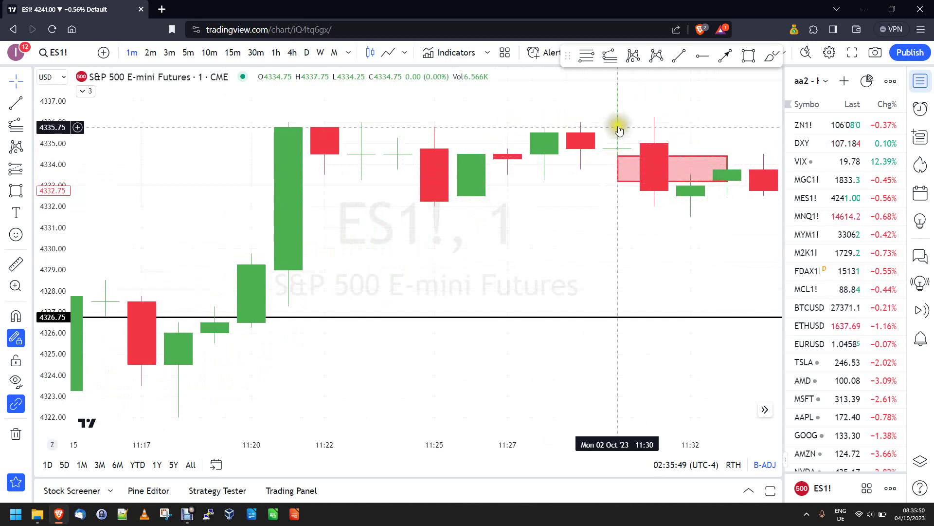
scroll(617, 146, "up", 1)
scroll(614, 166, "up", 1)
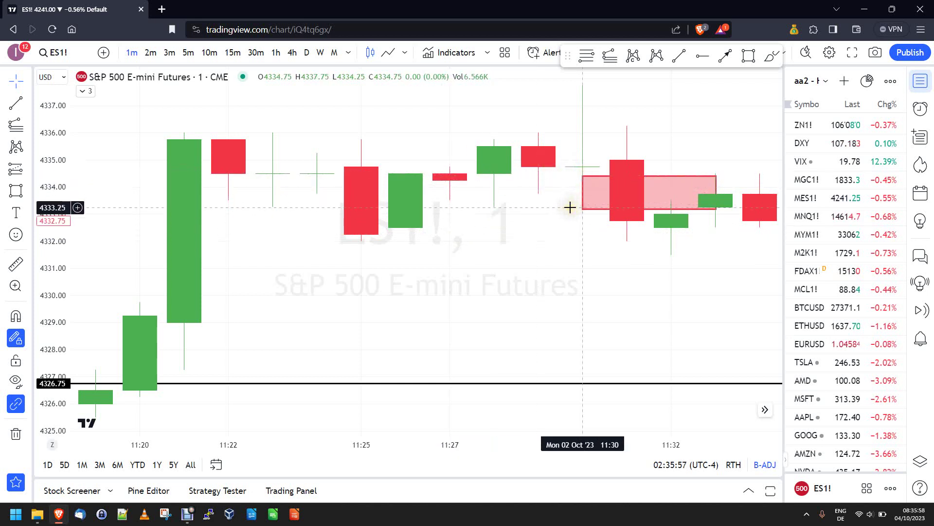
Step: Narrow the red rectangle beneath the 11:30 candle so that it spans 4334.25 to 4333.50
left_click(594, 180)
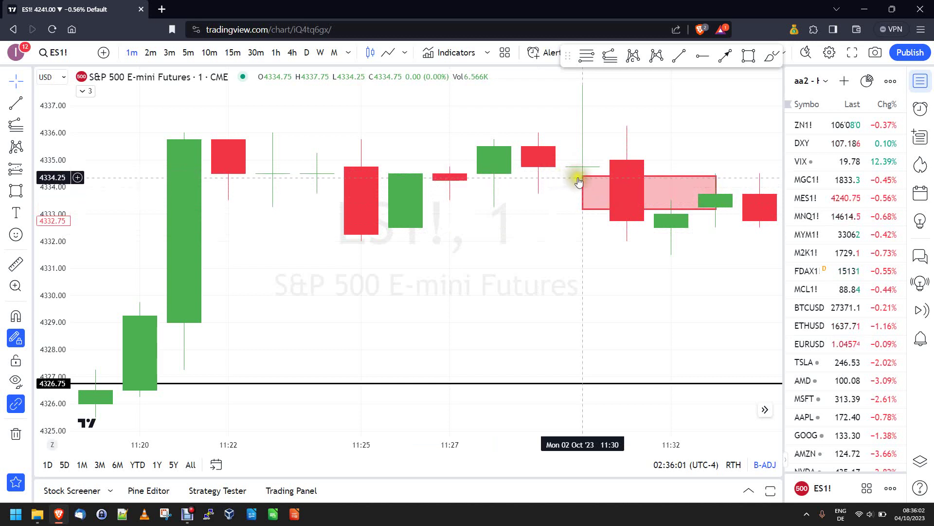
left_click(577, 159)
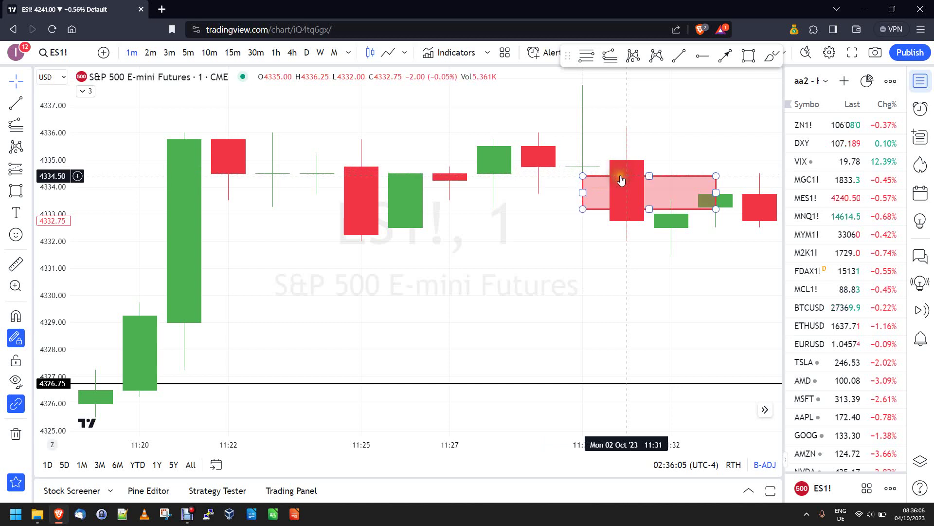
left_click(651, 202)
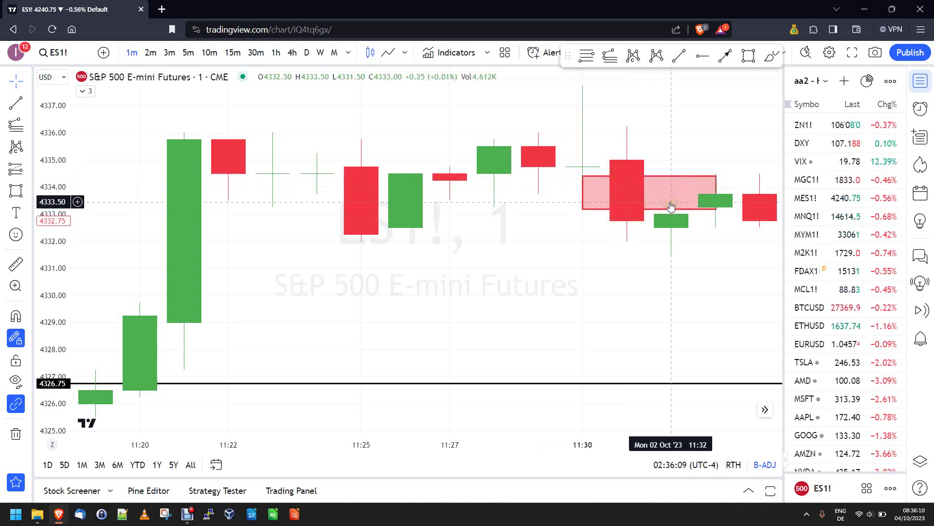
left_click_drag(650, 209, 651, 198)
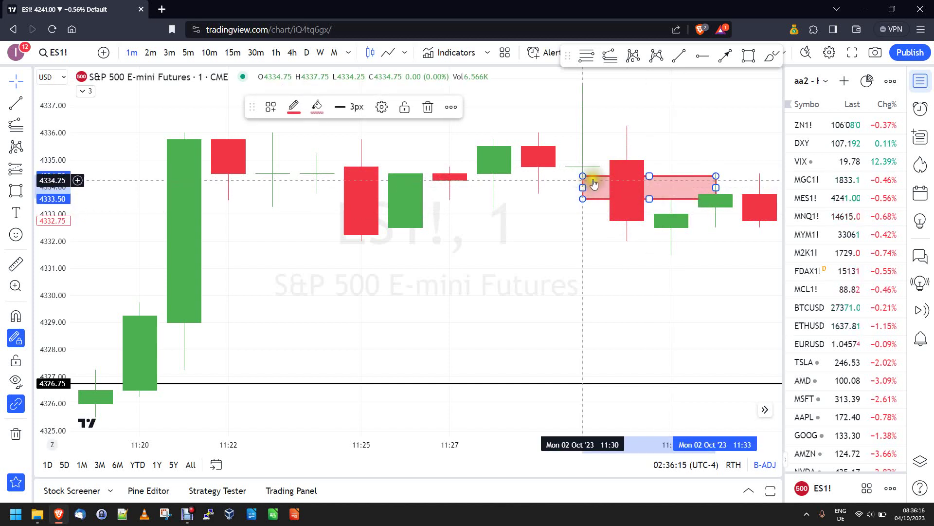
left_click_drag(595, 180, 604, 178)
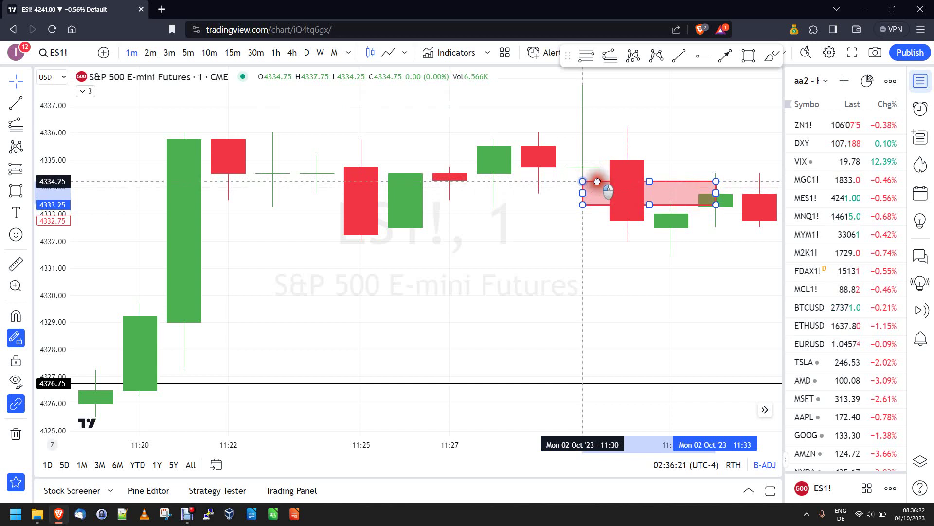
left_click_drag(598, 181, 602, 183)
left_click_drag(649, 204, 671, 183)
left_click(494, 243)
left_click(582, 251)
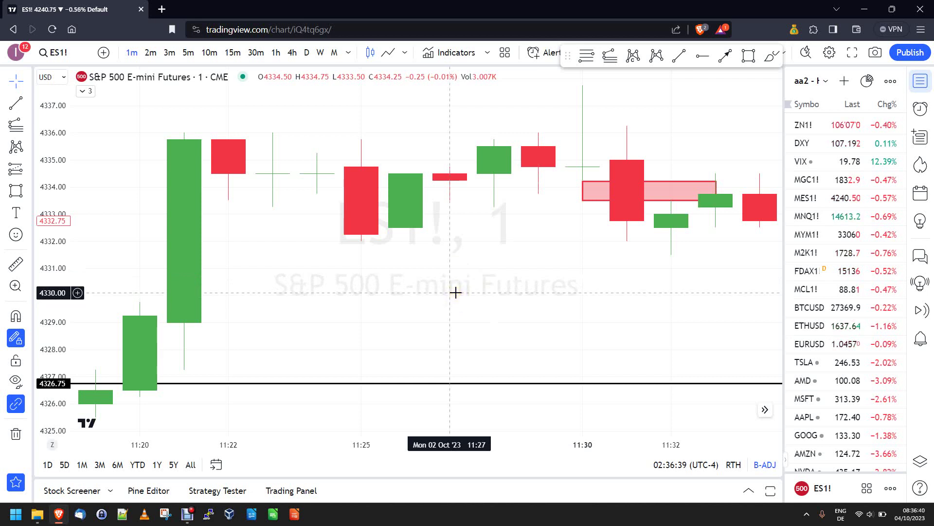
Step: Select the Rectangle tool again and review the session's swings from the open to the red zone at 11:30
scroll(456, 293, "down", 3)
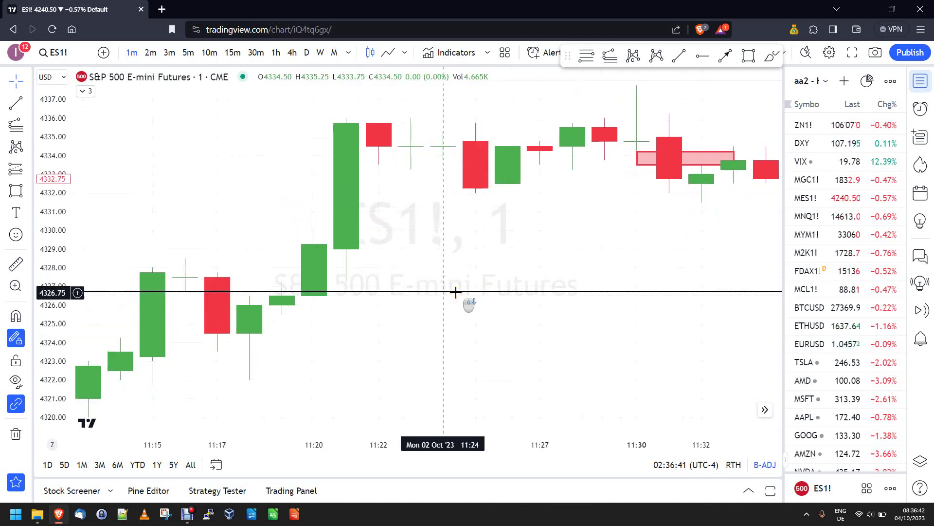
scroll(439, 296, "up", 2)
left_click(16, 191)
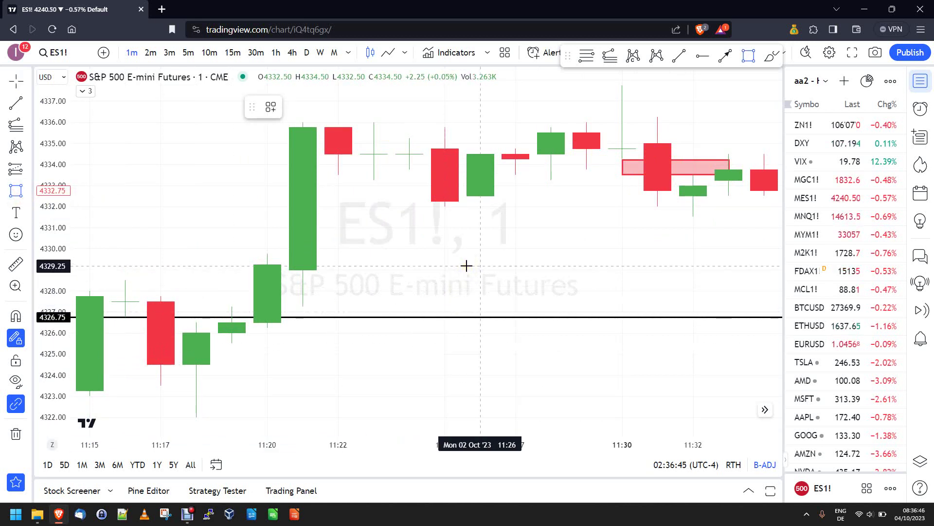
scroll(436, 302, "down", 2)
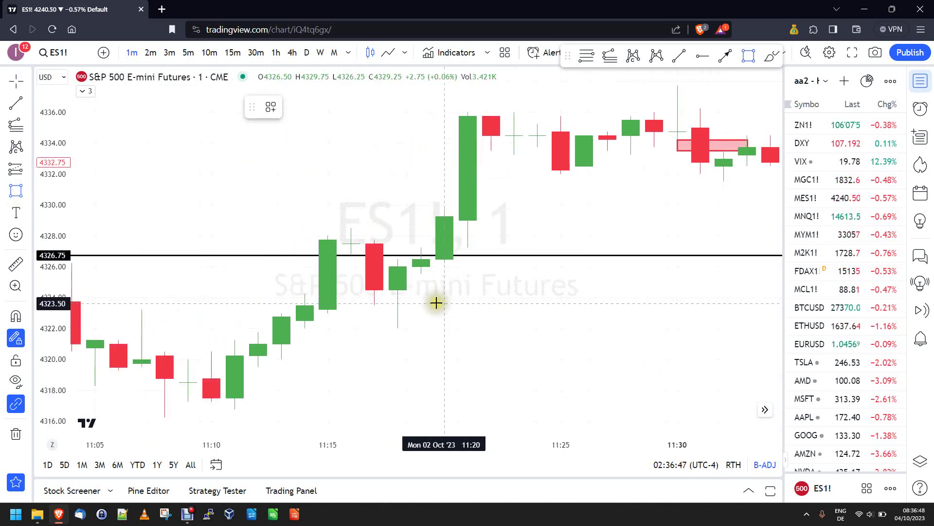
scroll(327, 347, "down", 1)
scroll(475, 343, "up", 3)
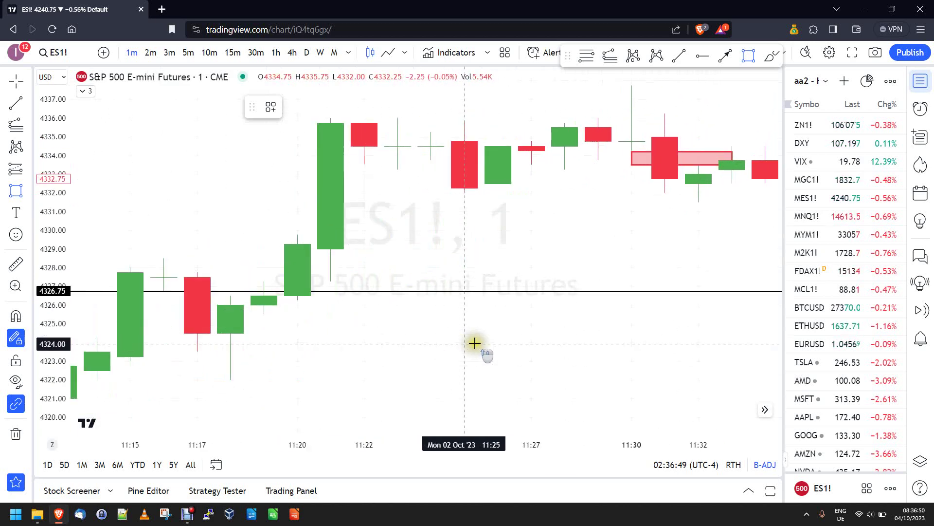
scroll(416, 327, "down", 5)
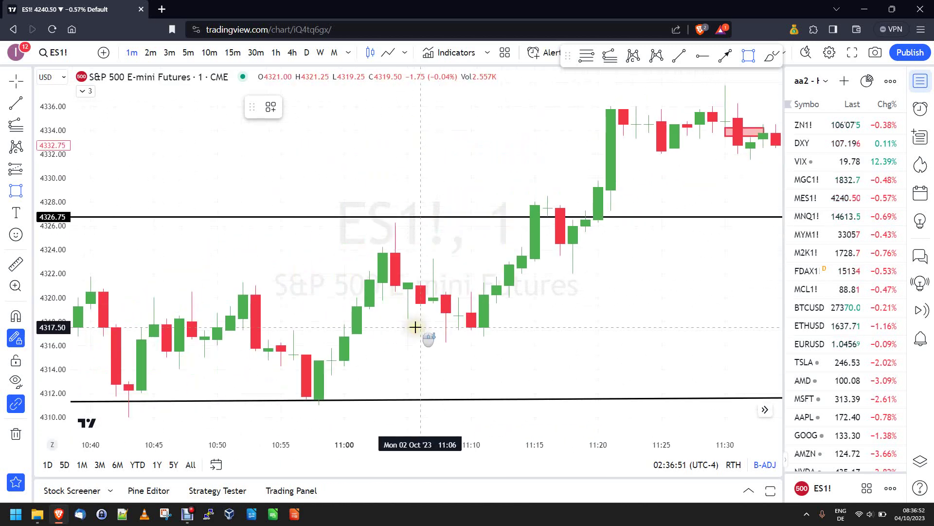
scroll(416, 327, "down", 2)
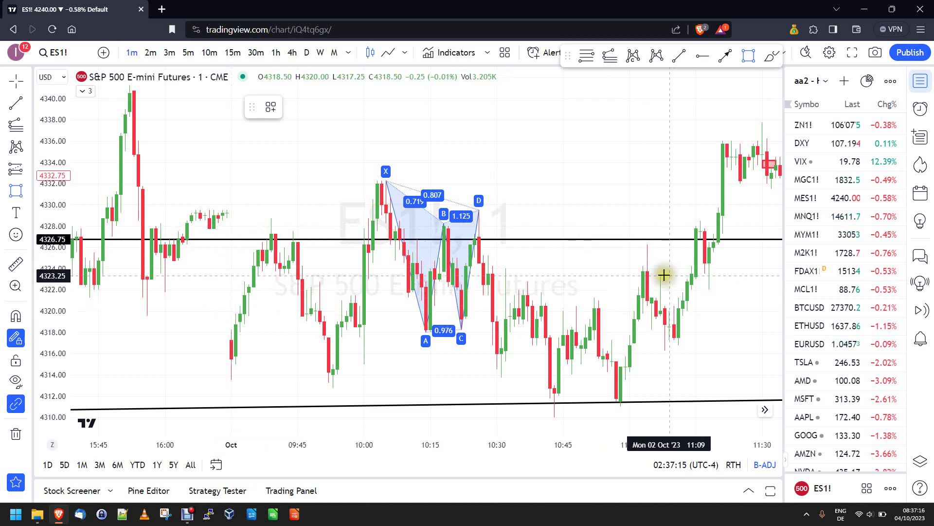
scroll(569, 265, "up", 1)
scroll(548, 268, "up", 1)
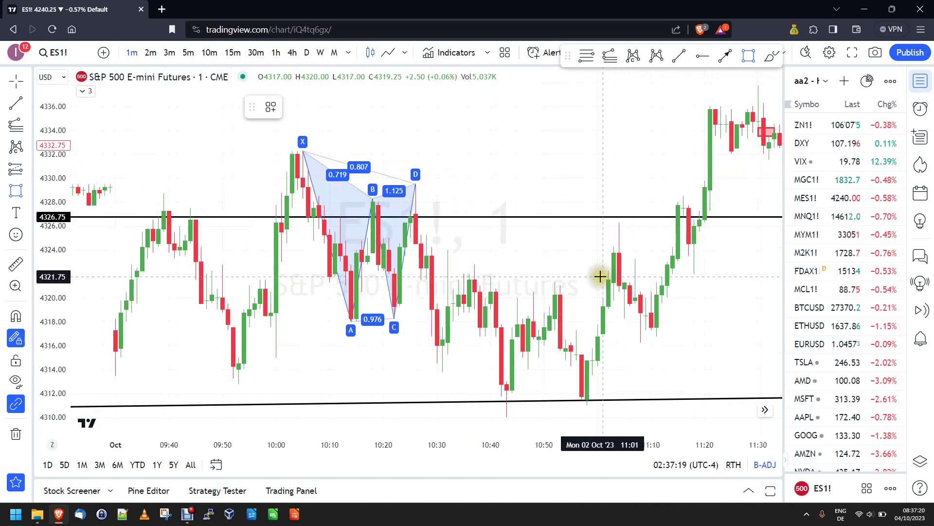
Step: Examine the candles from 11:20 to 11:34 around the narrowed red rectangle
scroll(590, 278, "up", 3)
scroll(589, 282, "up", 4)
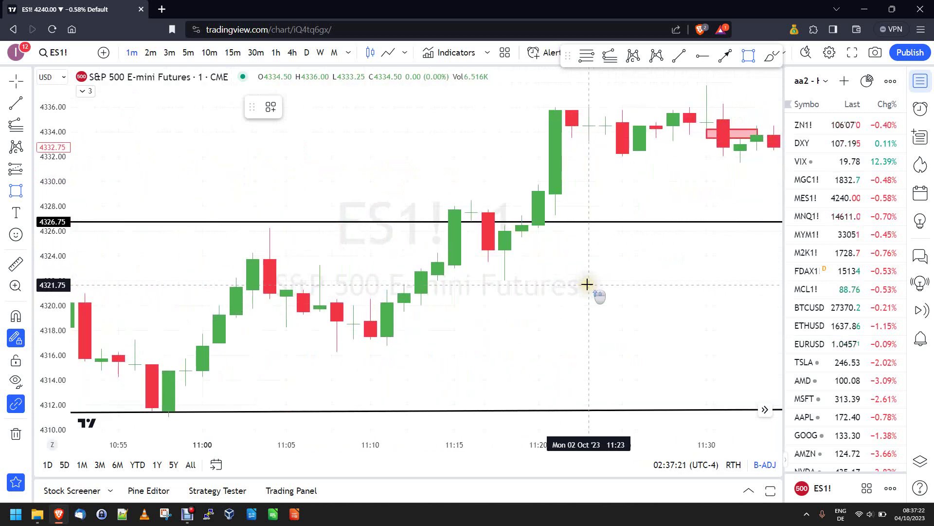
scroll(585, 285, "up", 2)
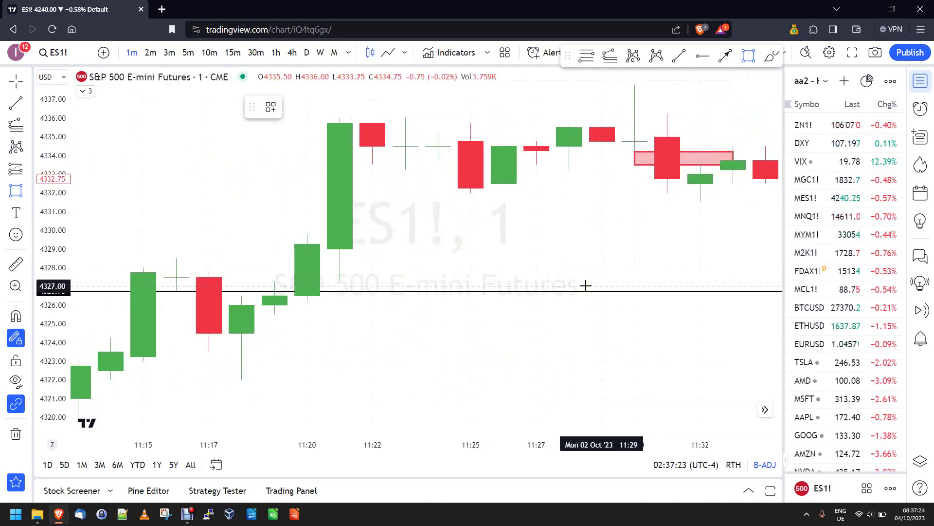
scroll(585, 285, "up", 1)
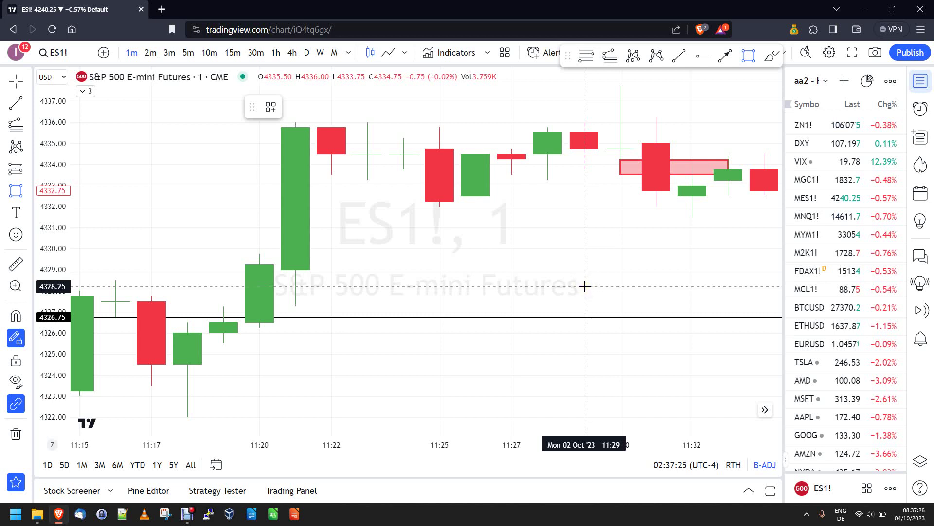
scroll(584, 286, "up", 2)
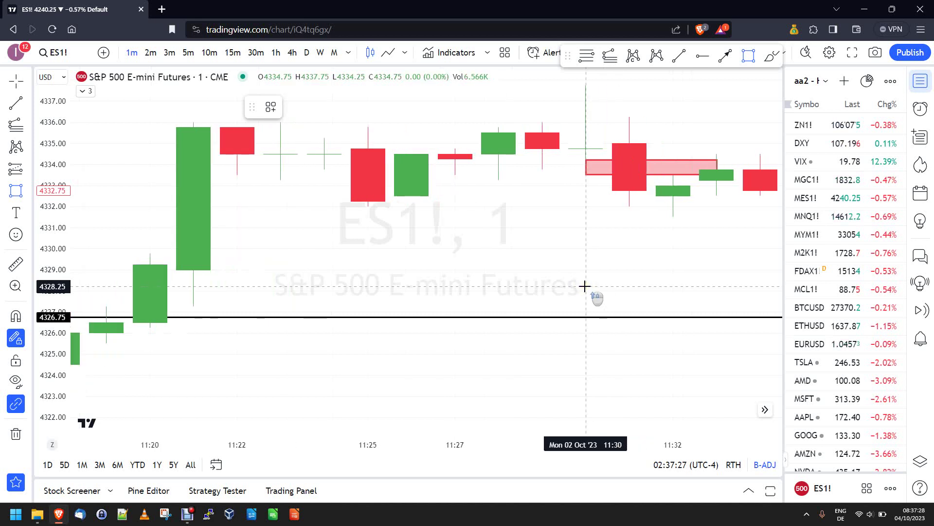
scroll(585, 286, "up", 1)
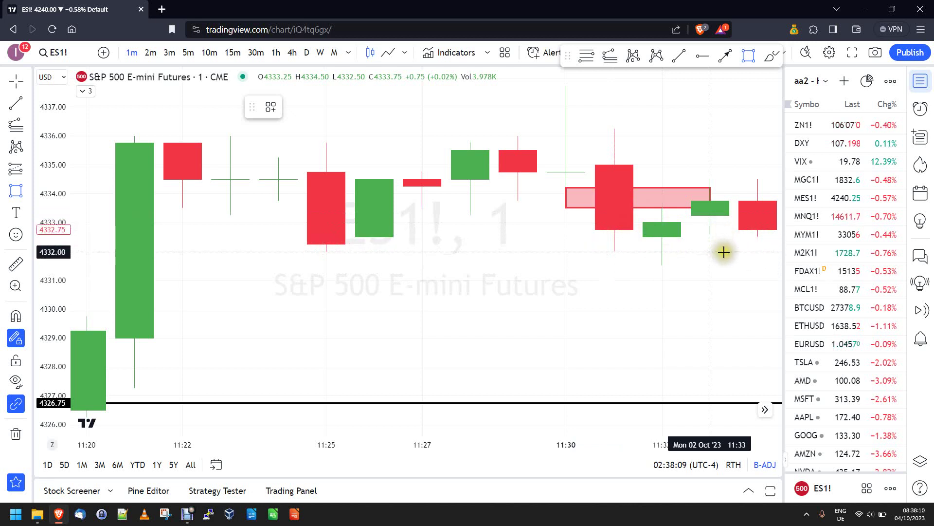
Step: Move the blue arrow so that it points at the candle after the red rectangle, at about 11:34 and 4335
left_click(712, 187)
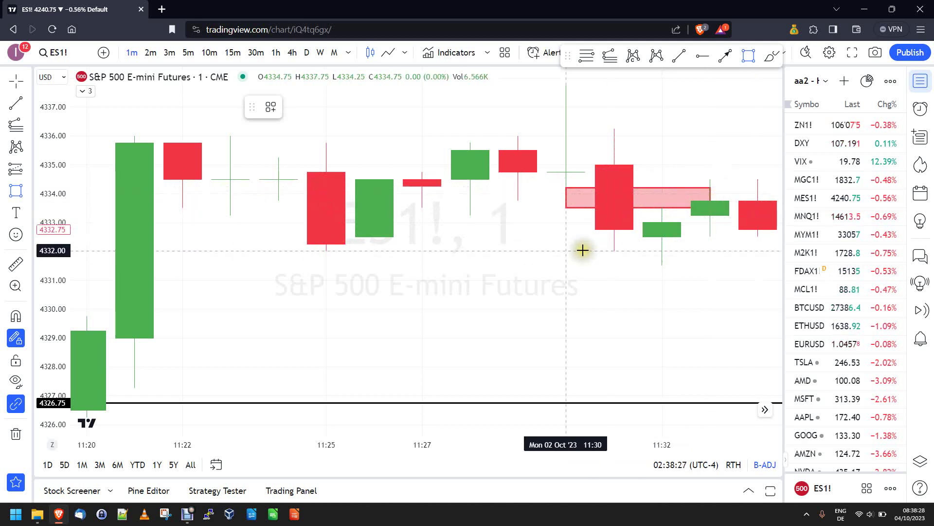
scroll(611, 255, "down", 2)
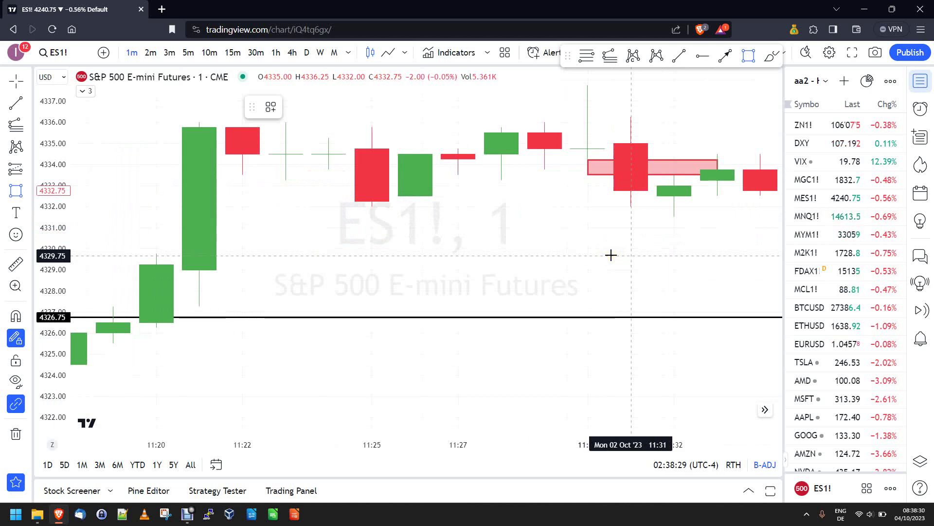
scroll(611, 255, "down", 5)
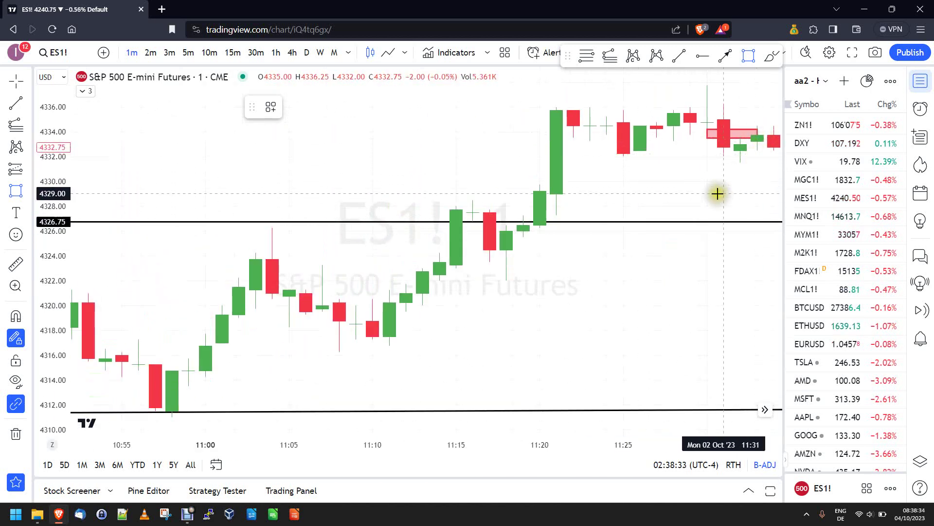
left_click_drag(713, 190, 597, 188)
scroll(613, 200, "down", 4)
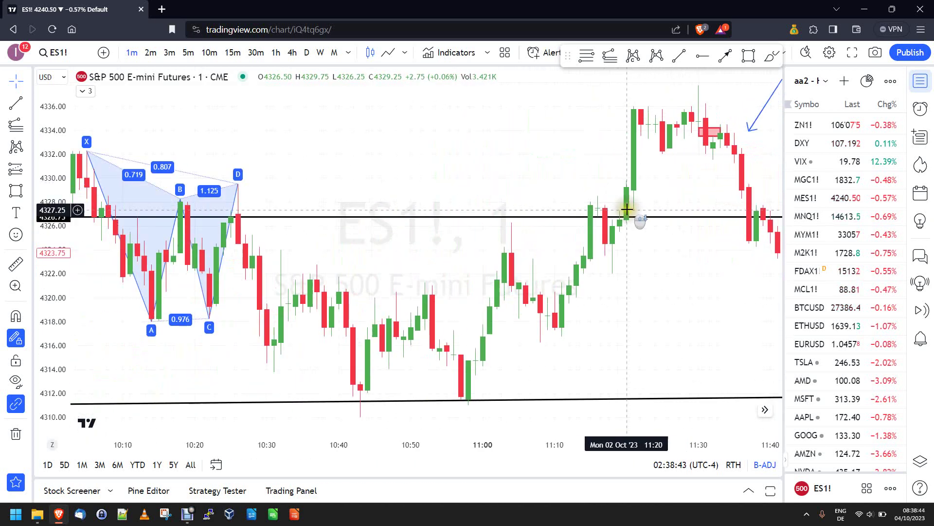
left_click_drag(727, 300, 670, 305)
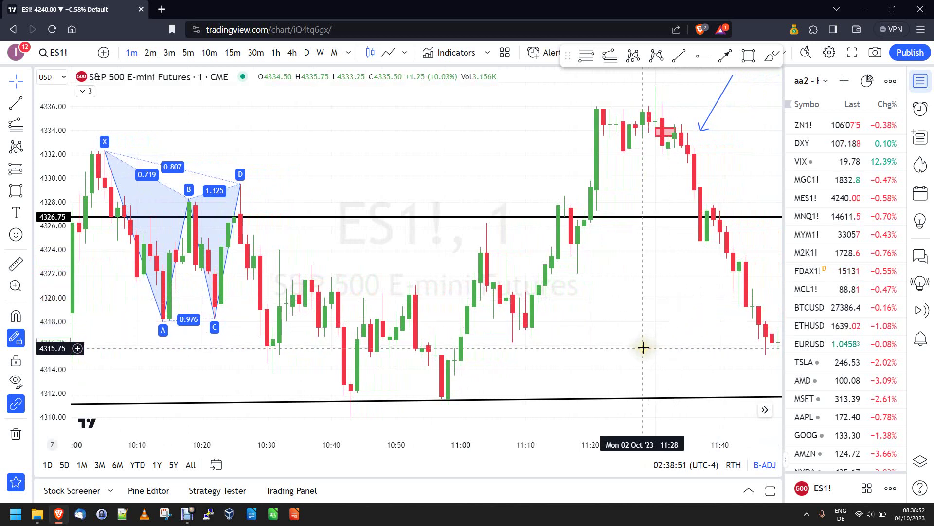
left_click(709, 121)
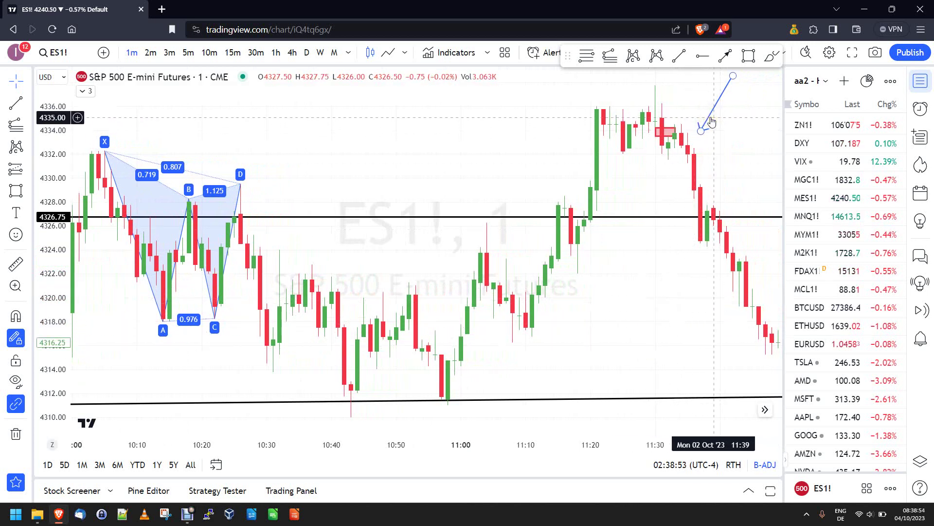
left_click(711, 121)
left_click_drag(710, 120, 692, 106)
left_click(720, 131)
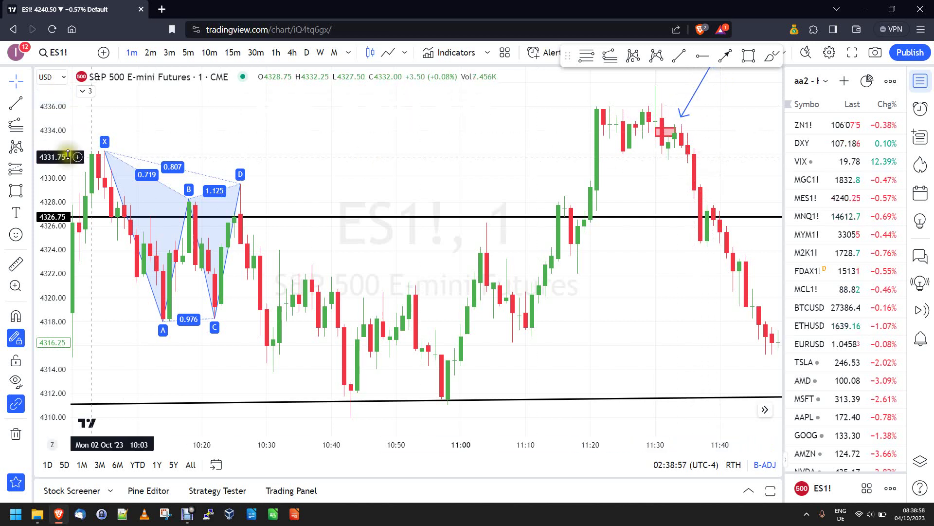
Step: Place a Short Position projection on the chart from 11:21 to 11:38 with its entry at 4322.75
left_click(27, 170)
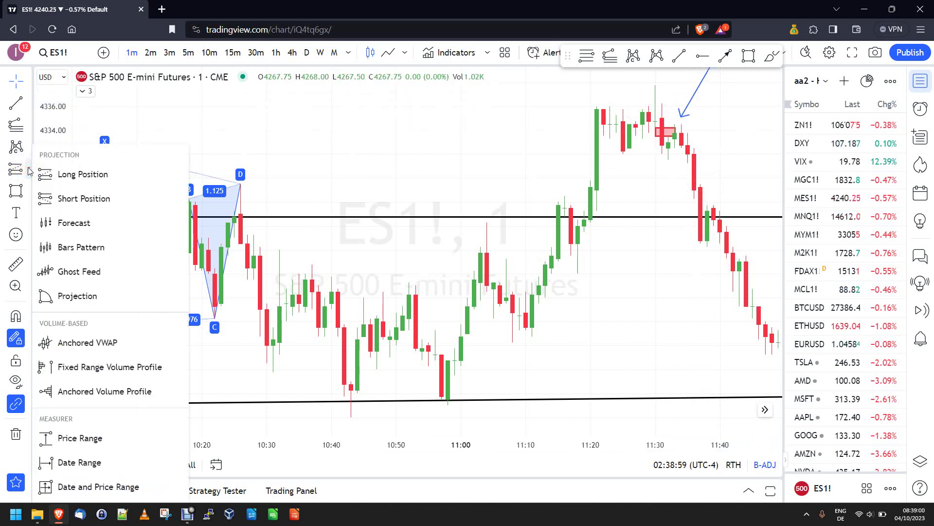
left_click(65, 199)
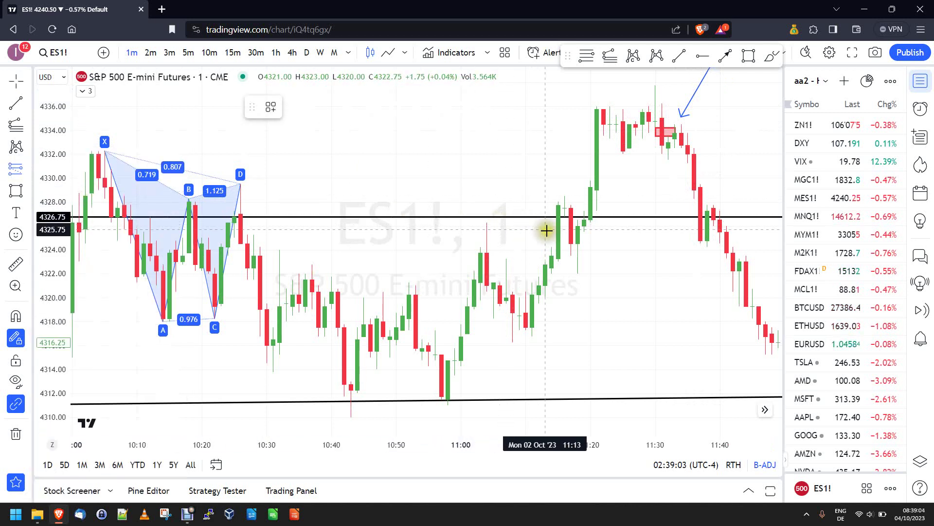
left_click(598, 262)
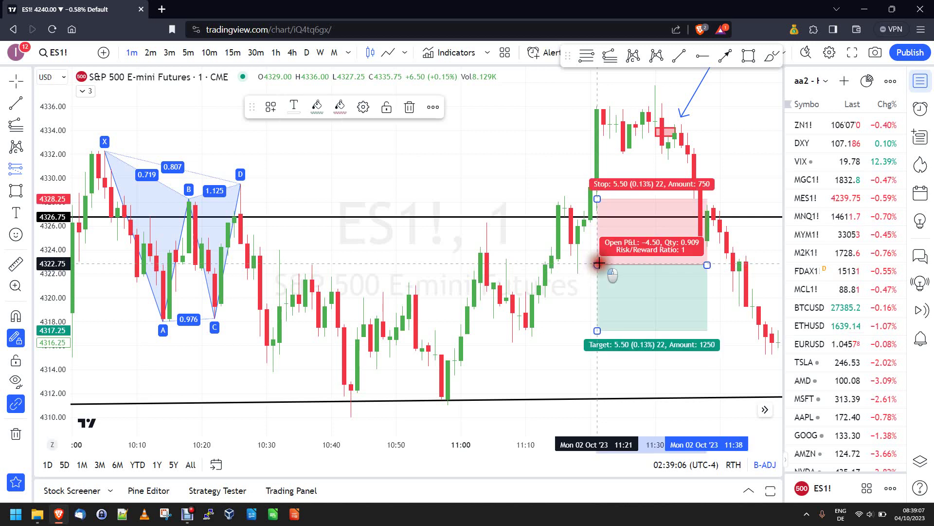
left_click(519, 171)
Step: Extend the short position's stop to 15.00 points at the 11:30 high and its target down to 4310.00
left_click_drag(601, 199, 603, 86)
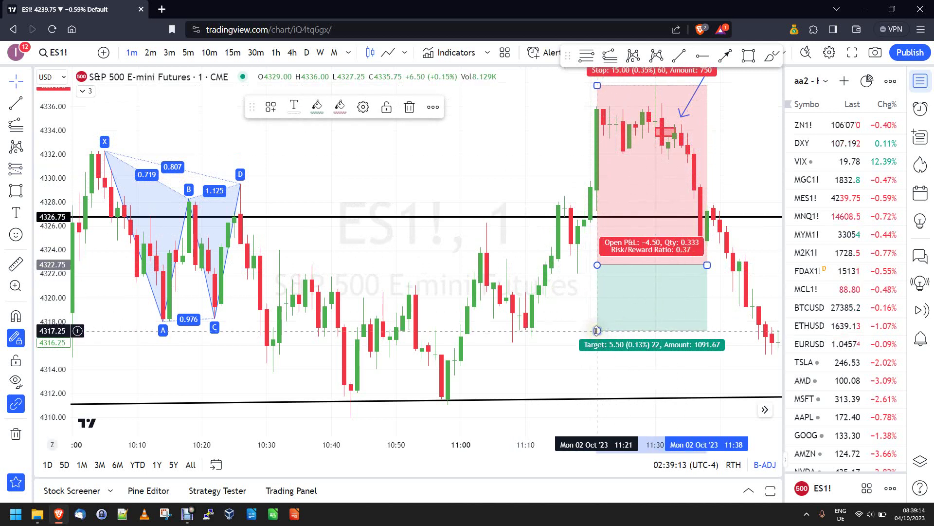
left_click_drag(596, 330, 599, 336)
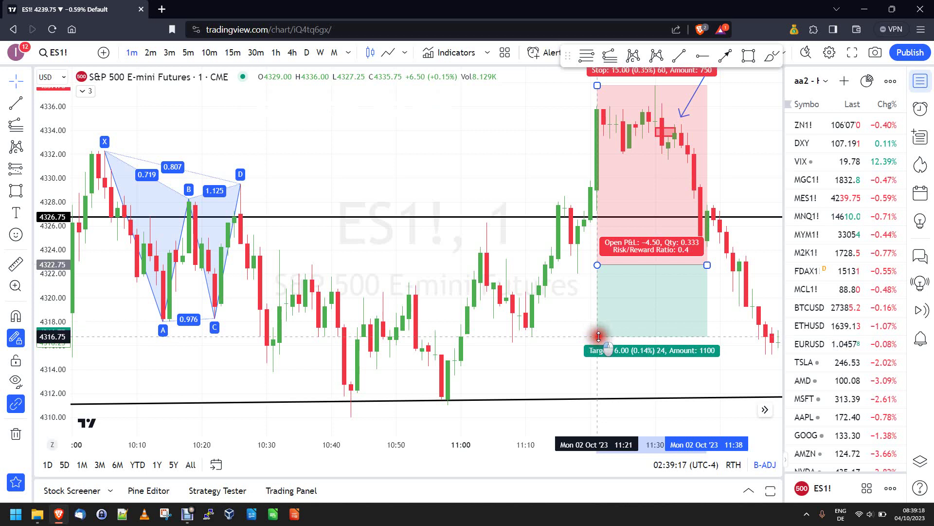
left_click_drag(598, 337, 590, 417)
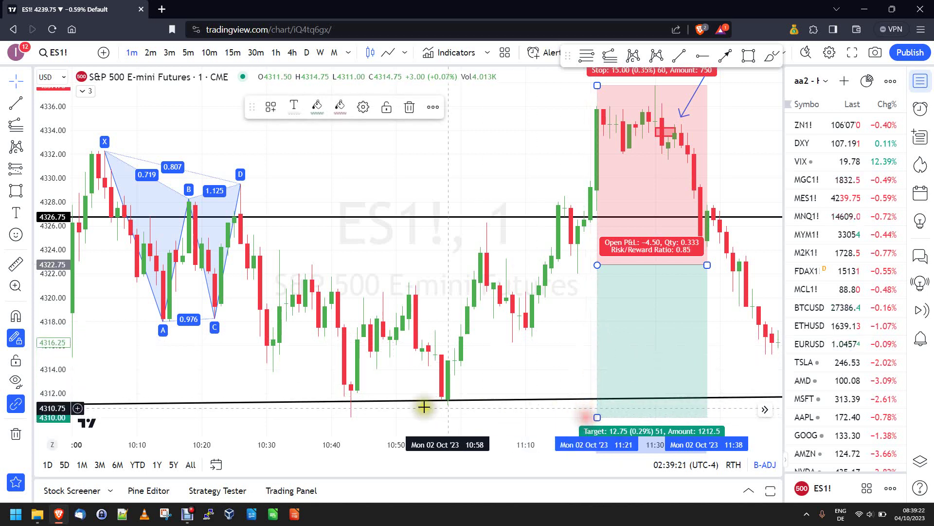
Step: Raise the short position's entry level to 4323.25, midway between the 11:30 high and the session's low
right_click(553, 361)
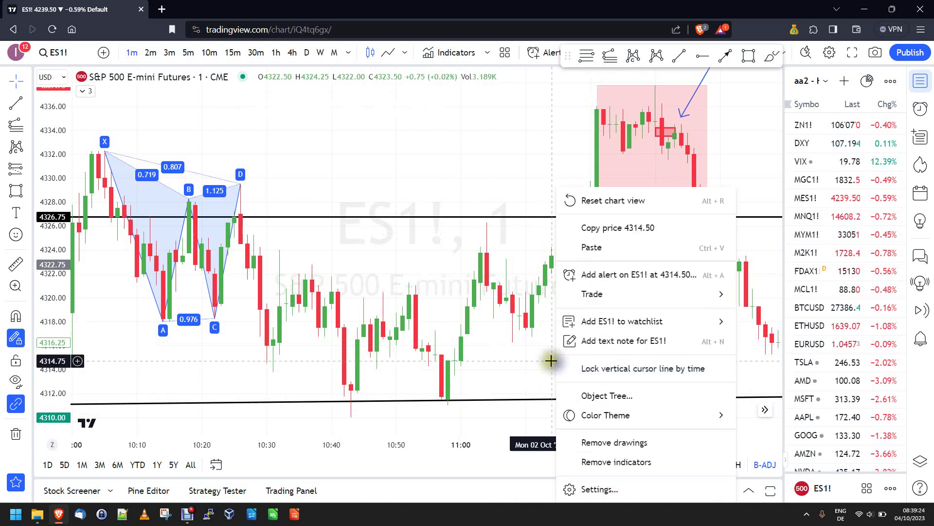
left_click(479, 164)
left_click(635, 265)
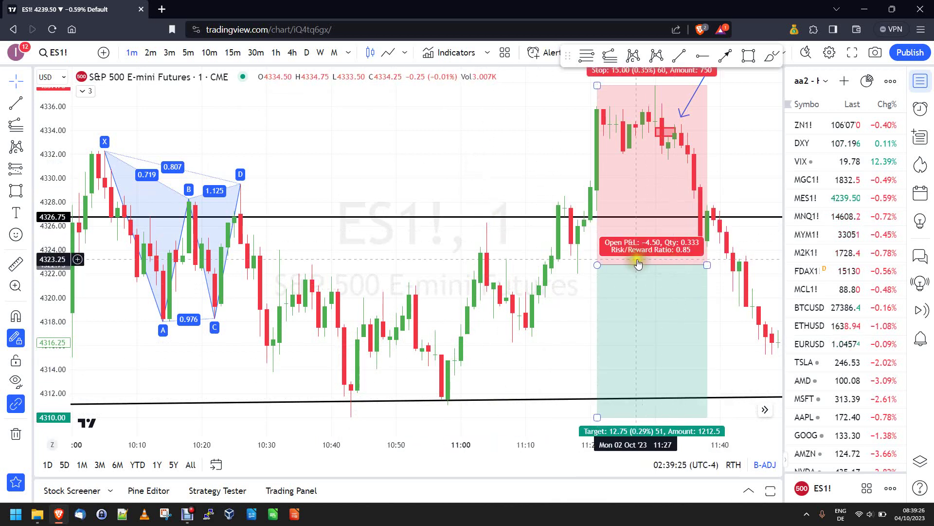
mouse_move(598, 264)
left_mouse_down()
mouse_move(600, 301)
mouse_move(596, 258)
left_mouse_up()
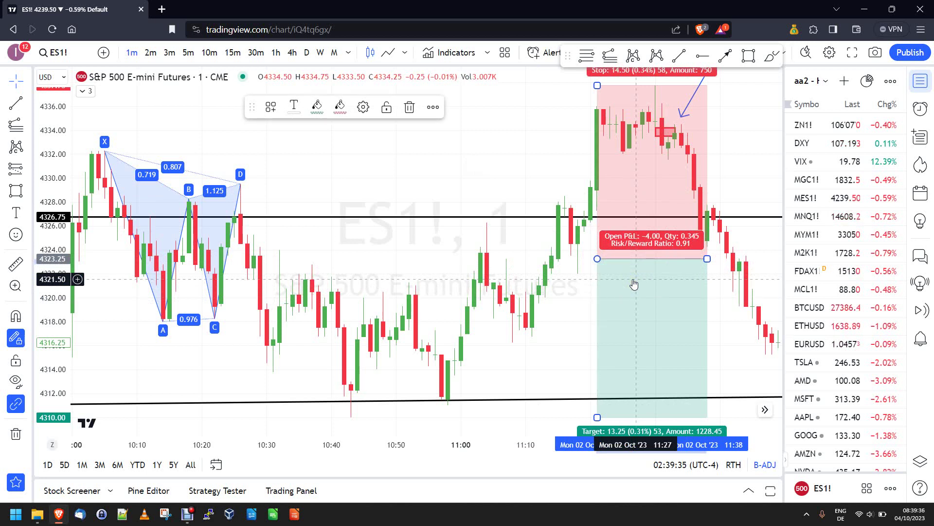
left_click(523, 137)
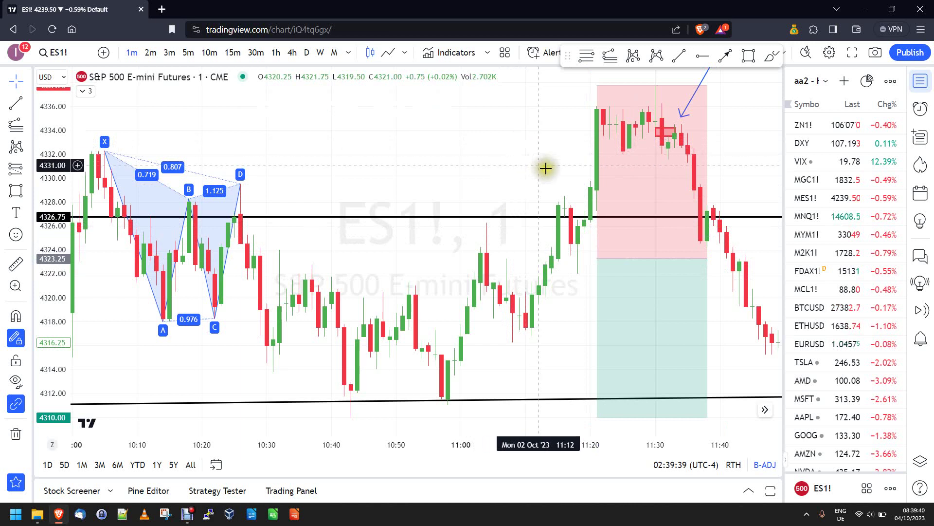
Step: Draw two downward arrows beside the decline, one from 4333.00 to 4323.50 and one from 4322.25 to 4315.25
left_click(655, 112)
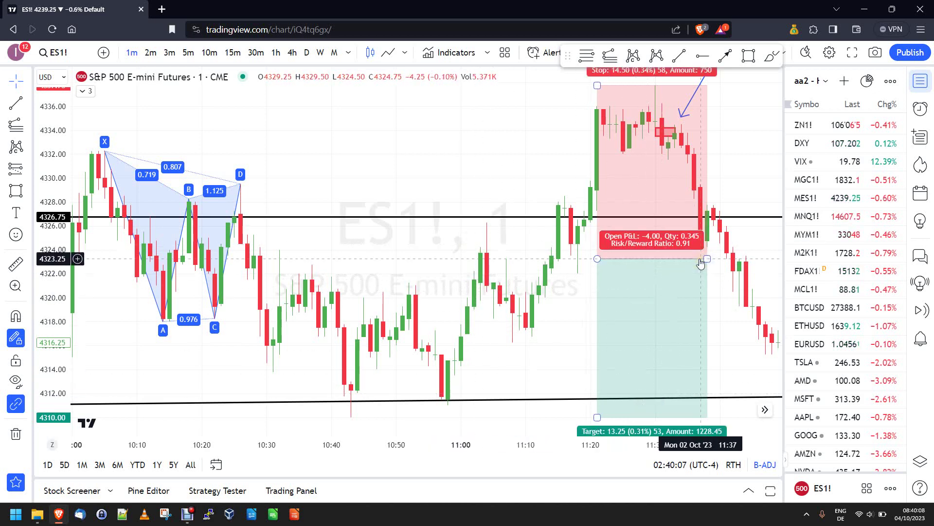
left_click(725, 56)
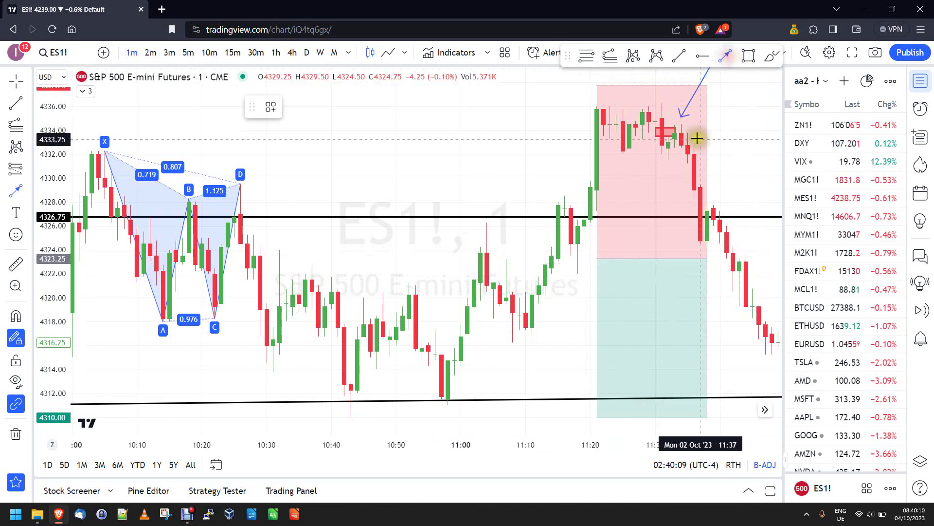
mouse_move(714, 144)
left_mouse_down()
mouse_move(728, 183)
mouse_move(719, 259)
left_mouse_up()
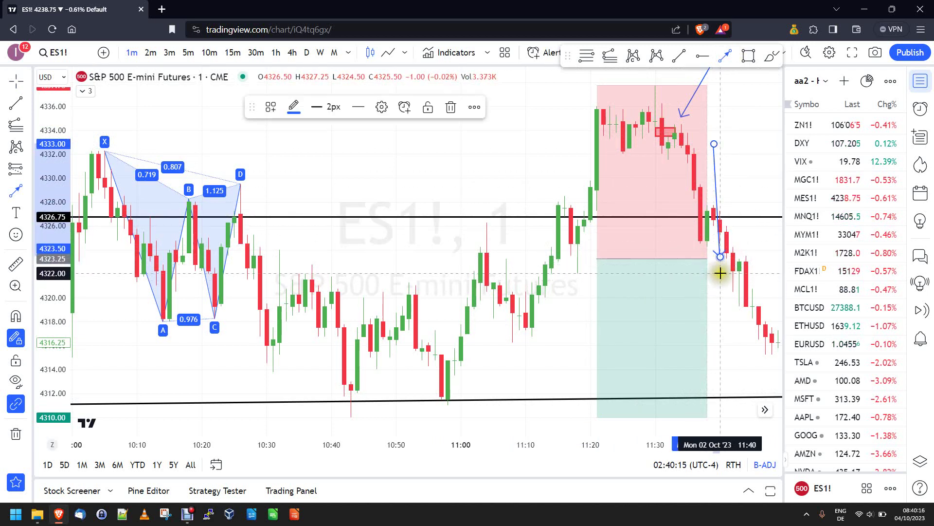
left_click_drag(720, 271, 752, 353)
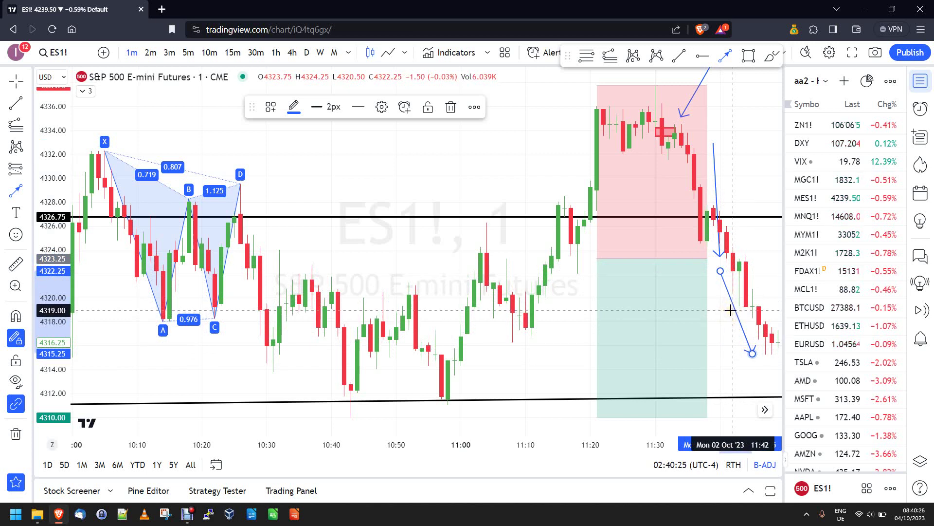
Step: Delete all the blue arrows, the short position and the red rectangle around the 11:30 swing
key("Delete")
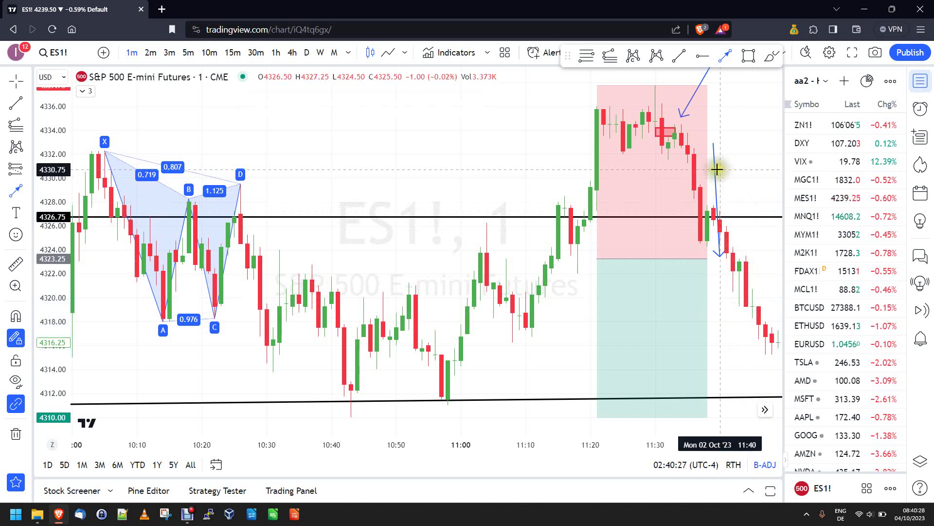
left_click(715, 166)
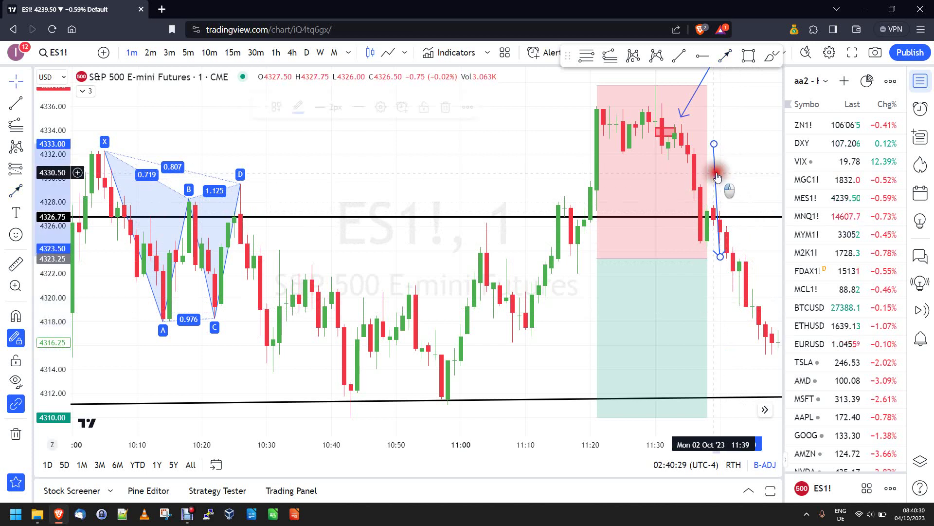
key("Delete")
left_click(706, 148)
key("Delete")
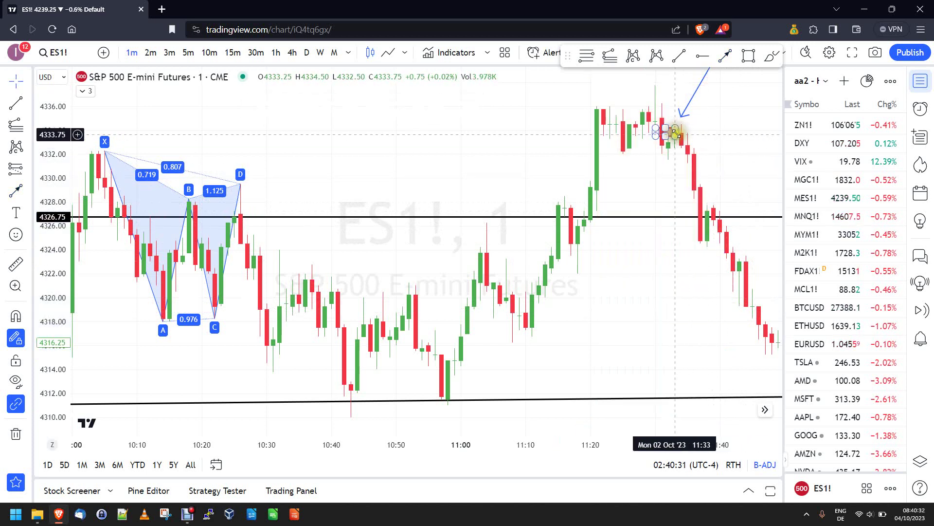
key("Delete")
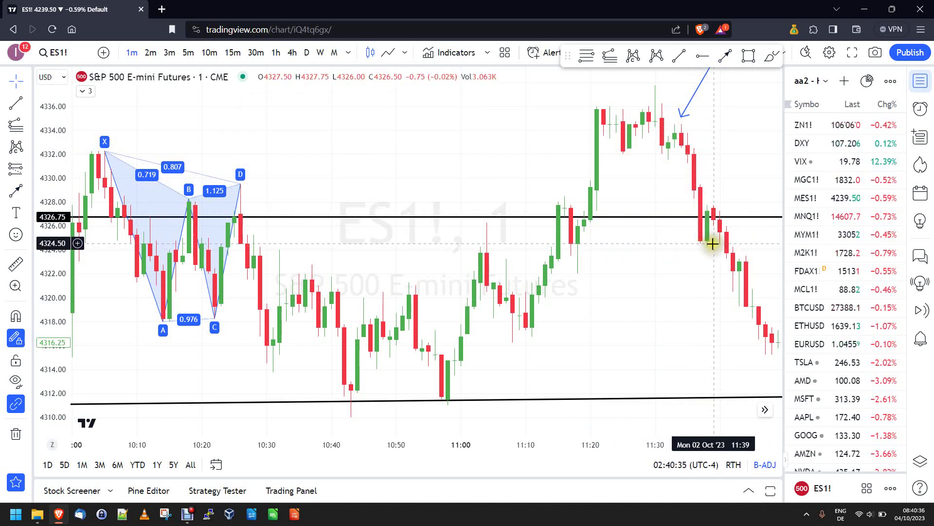
left_click(694, 102)
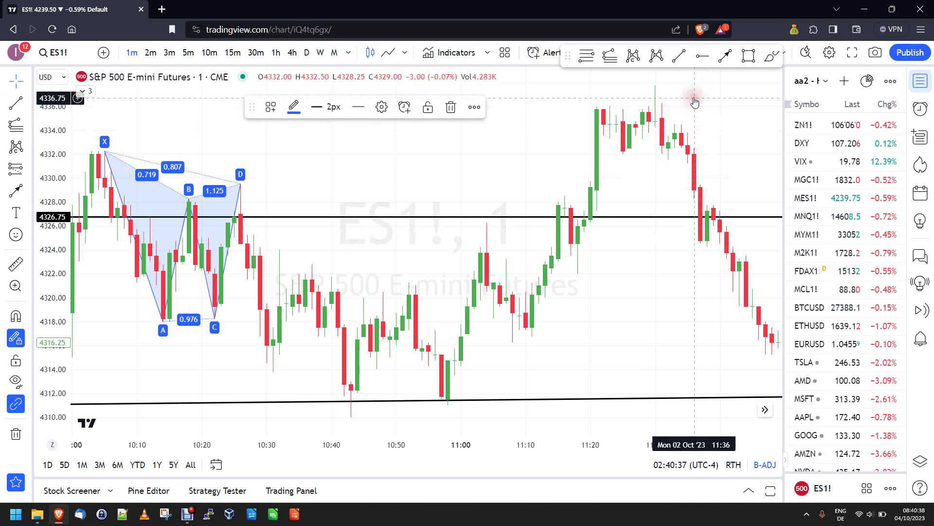
key("Delete")
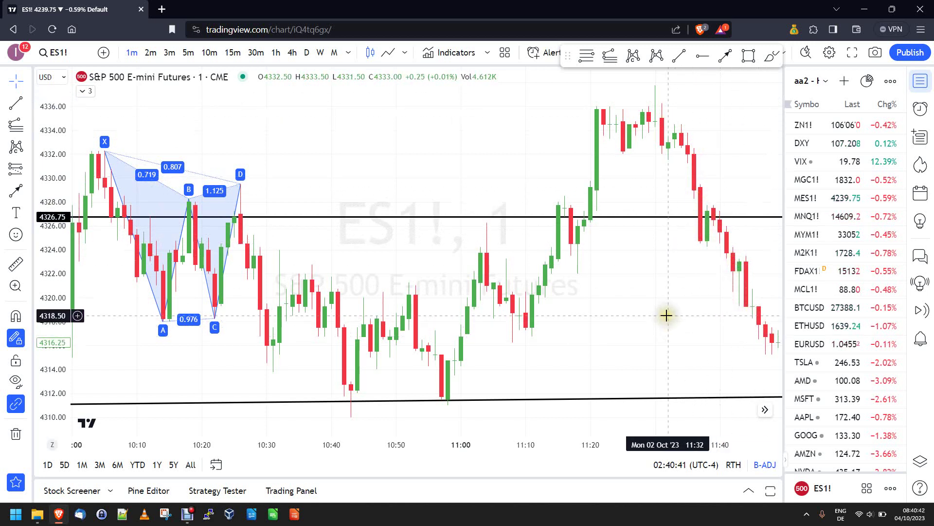
Step: Review the session's decline from the 11:30 high through both black lines to the 12:30 candles
scroll(667, 316, "down", 3)
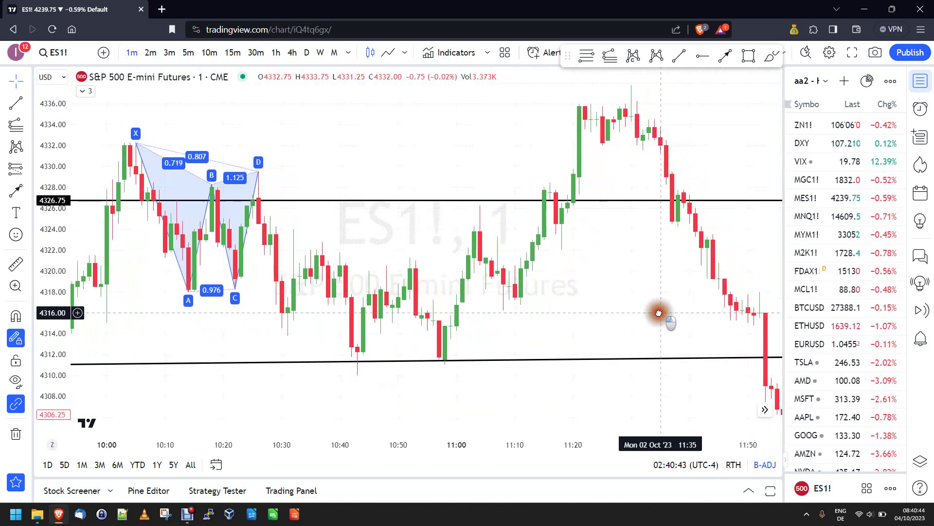
left_click_drag(659, 312, 606, 298)
scroll(628, 323, "down", 2)
scroll(598, 304, "down", 3)
left_click_drag(598, 298, 582, 295)
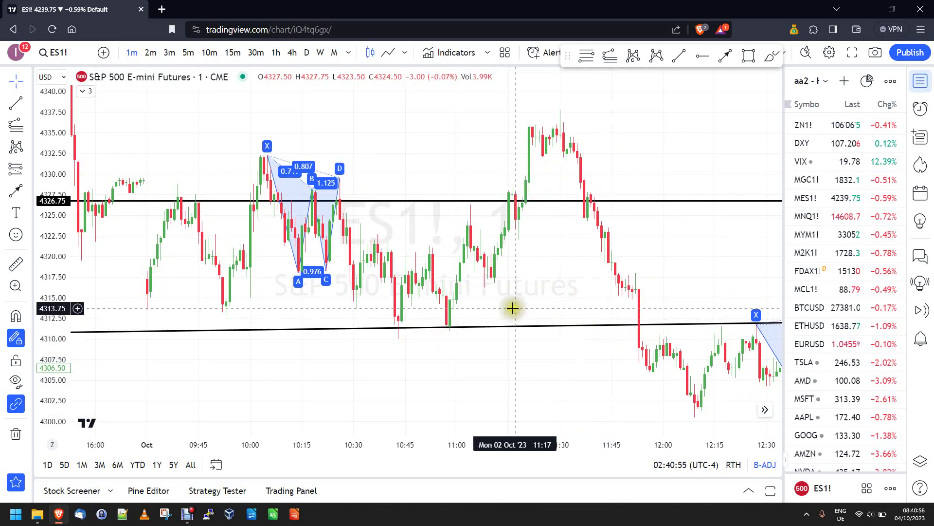
scroll(666, 428, "up", 5)
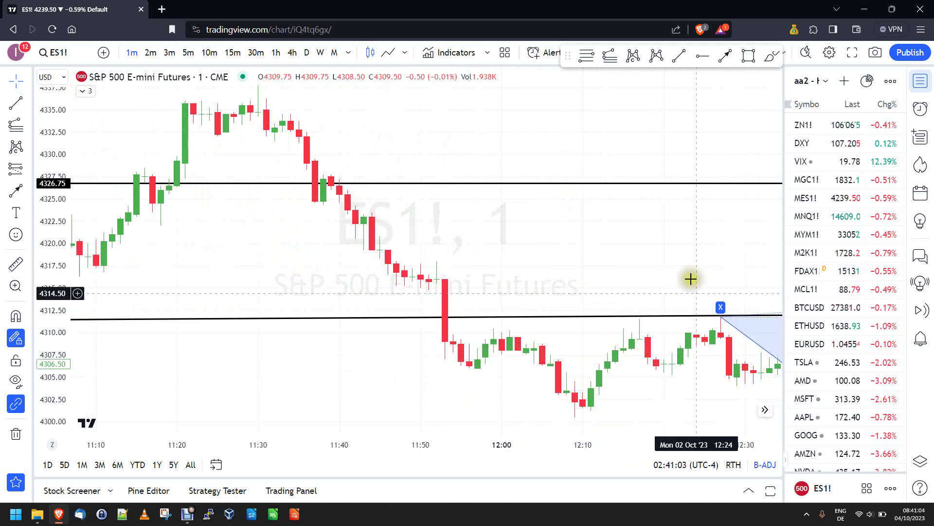
scroll(663, 239, "down", 3)
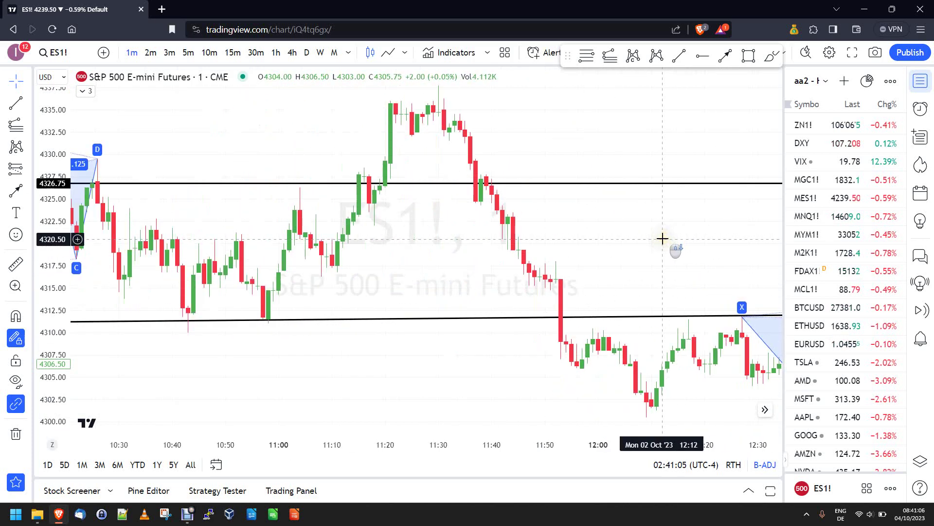
Step: Examine the second XABCD pattern's X point at 12:27 near the lower black line and its drop to A
left_click_drag(711, 234, 402, 189)
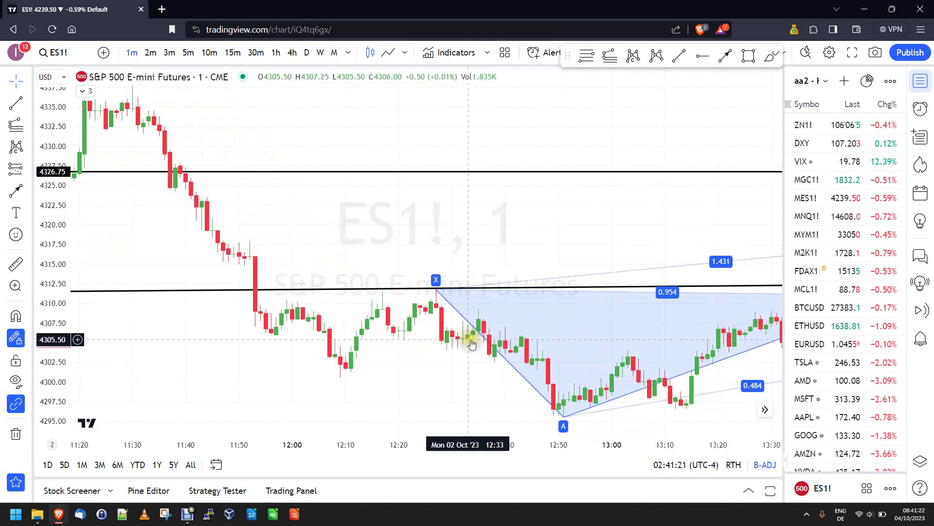
scroll(390, 333, "up", 3)
scroll(381, 334, "up", 1)
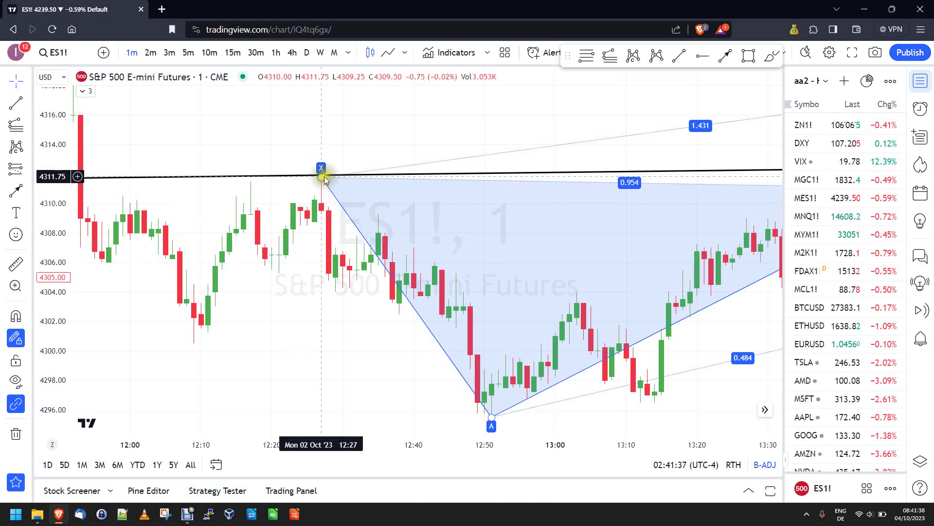
scroll(290, 316, "down", 3)
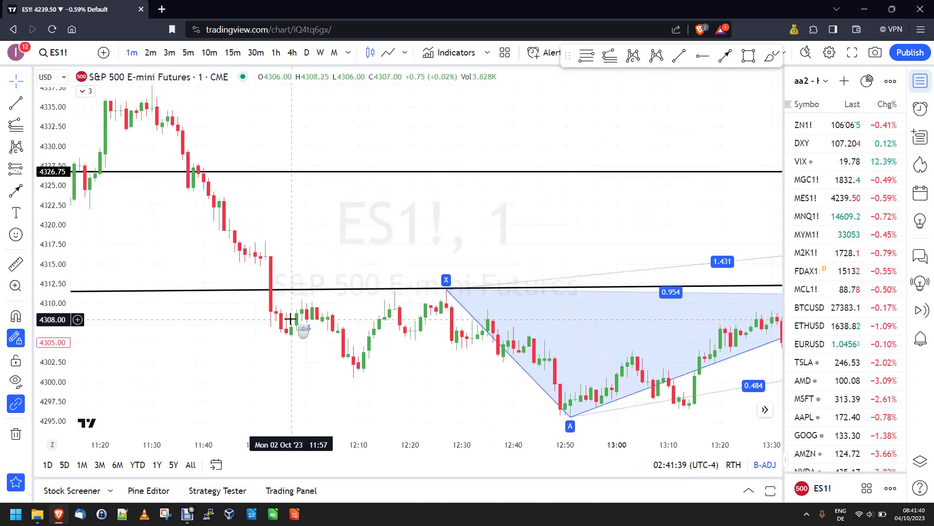
scroll(290, 324, "down", 2)
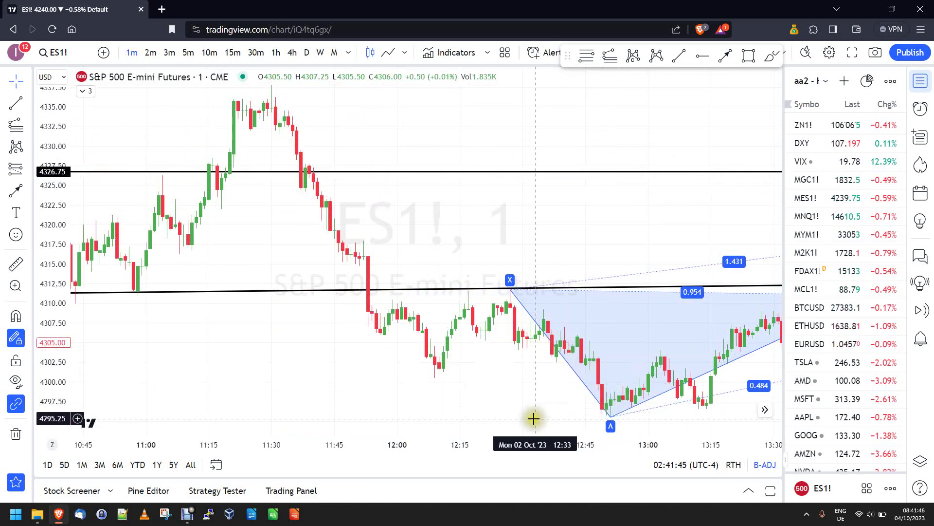
Step: Move the large XABCD pattern starting at 12:27 down and back in time, placing its D point at 11:47 and 4299.75
scroll(435, 407, "up", 1)
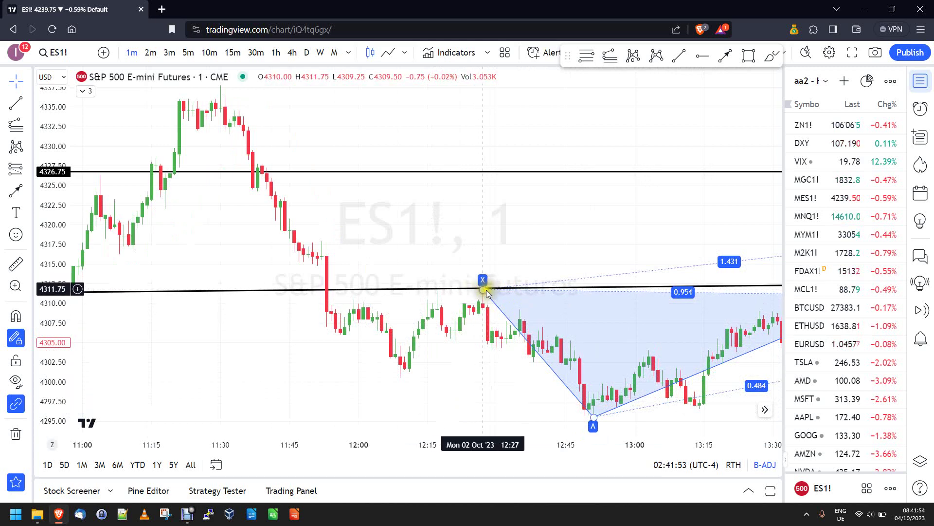
scroll(475, 296, "up", 2)
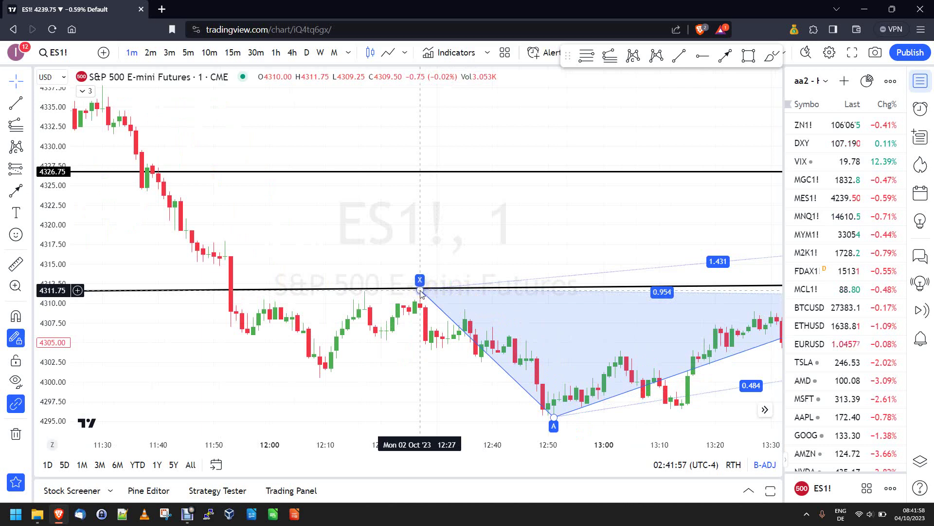
scroll(421, 292, "down", 1)
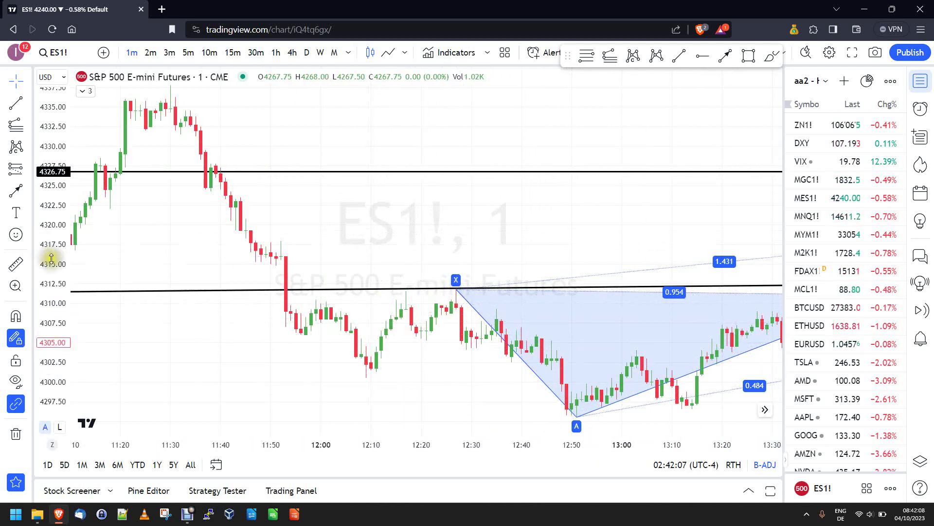
left_click_drag(52, 260, 51, 257)
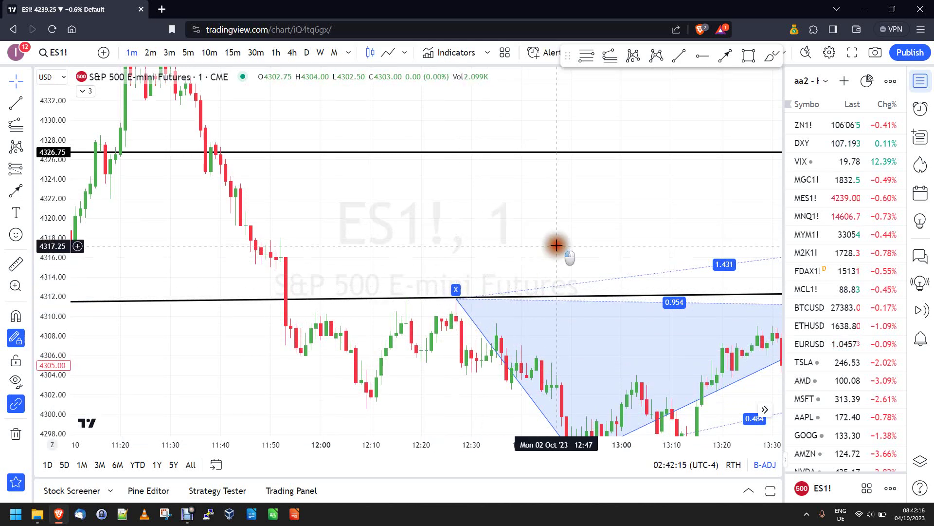
left_click_drag(556, 244, 530, 148)
scroll(544, 344, "down", 3)
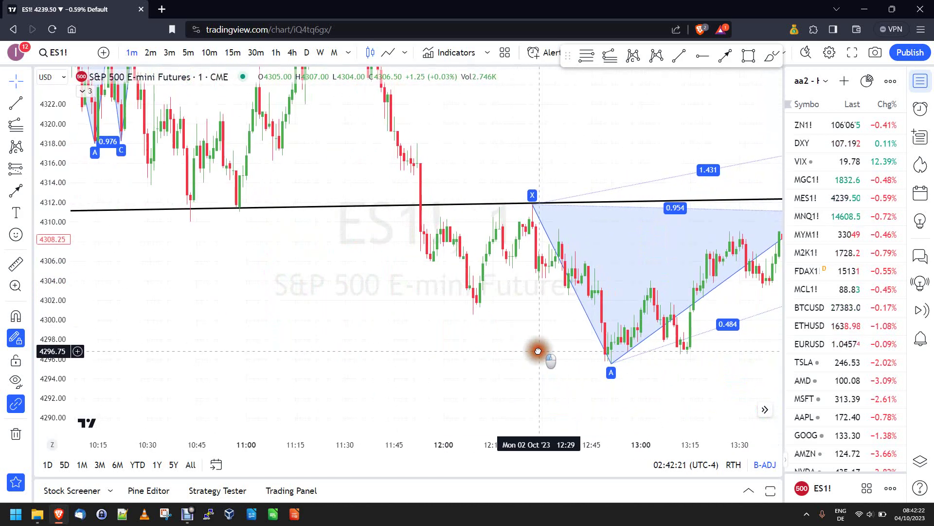
mouse_move(538, 351)
left_mouse_down()
mouse_move(476, 341)
mouse_move(506, 344)
left_mouse_up()
mouse_move(548, 307)
left_mouse_down()
mouse_move(453, 407)
mouse_move(289, 469)
mouse_move(73, 487)
mouse_move(80, 484)
left_mouse_up()
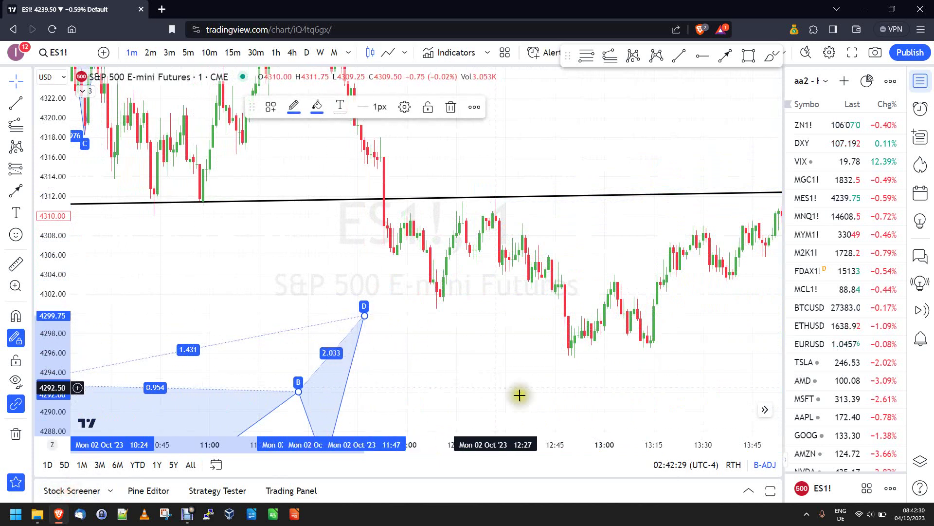
Step: Move the smaller XABCD pattern onto the 12:27 high, with X at 4311.75 on the lower black line and D at 13:54
left_click_drag(676, 388, 637, 340)
left_click(761, 355)
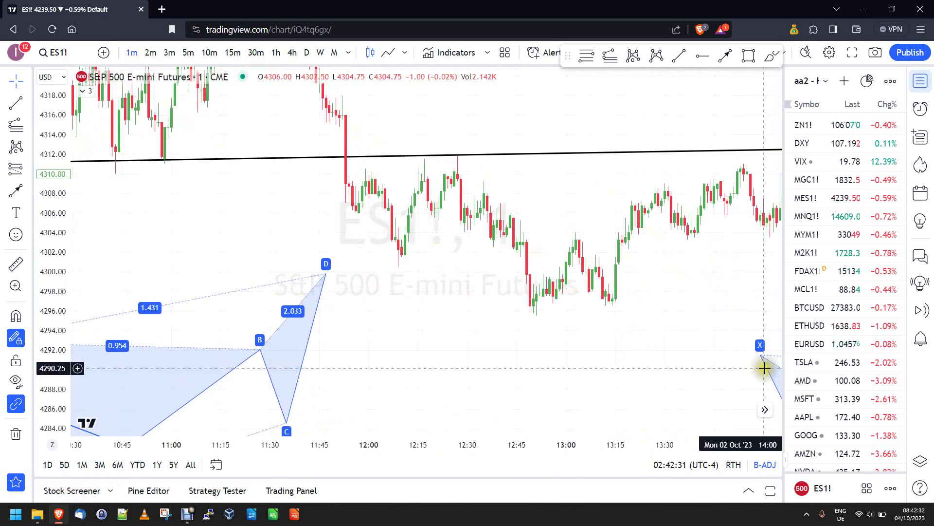
left_click_drag(768, 371, 464, 168)
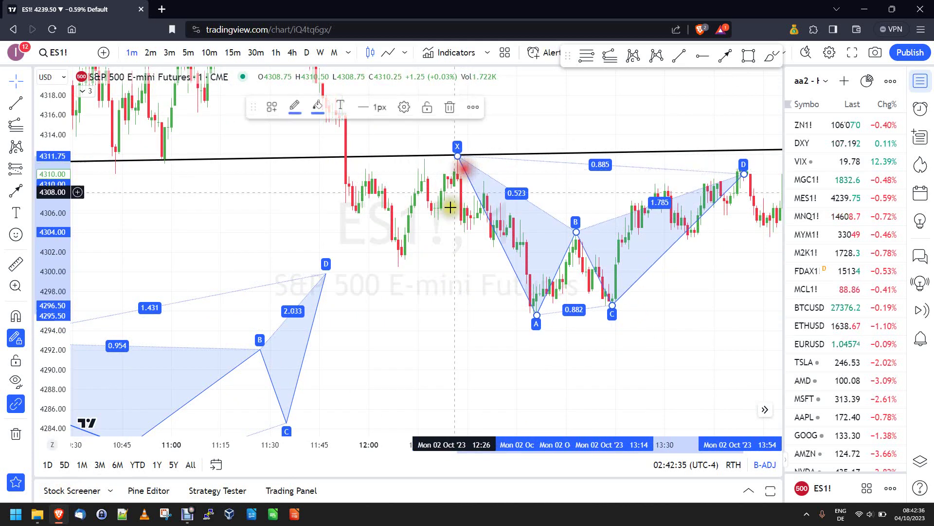
left_click(433, 316)
left_click_drag(433, 316, 469, 369)
Step: Trace the placed pattern's price legs from X through A and B down to C
scroll(53, 265, "up", 5)
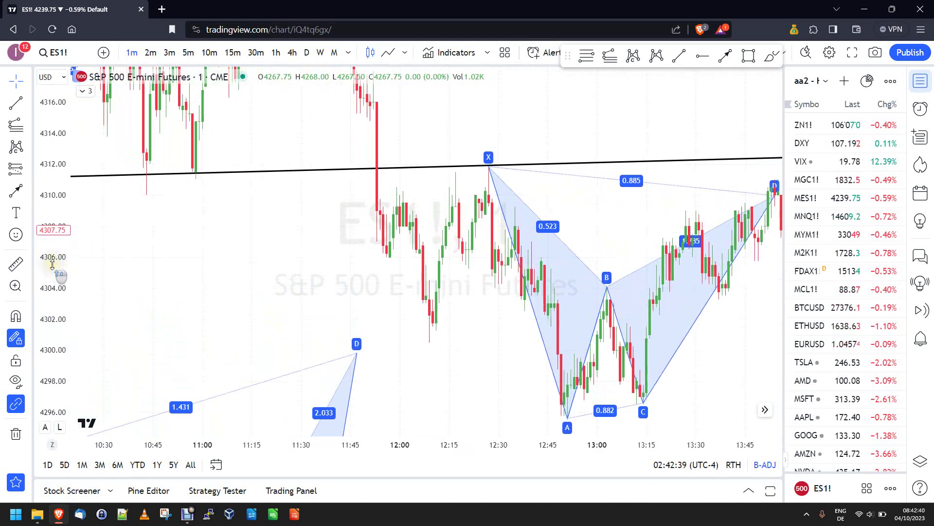
left_click_drag(454, 406, 467, 379)
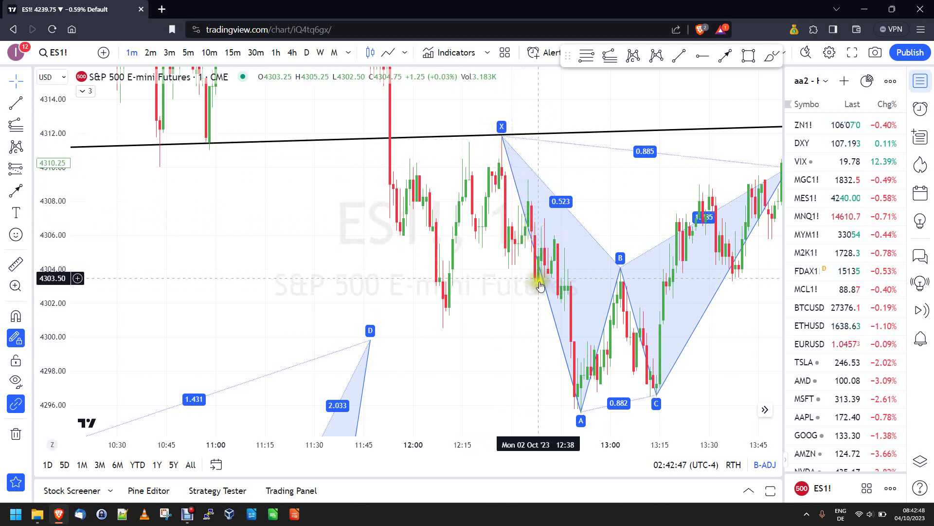
left_click(584, 397)
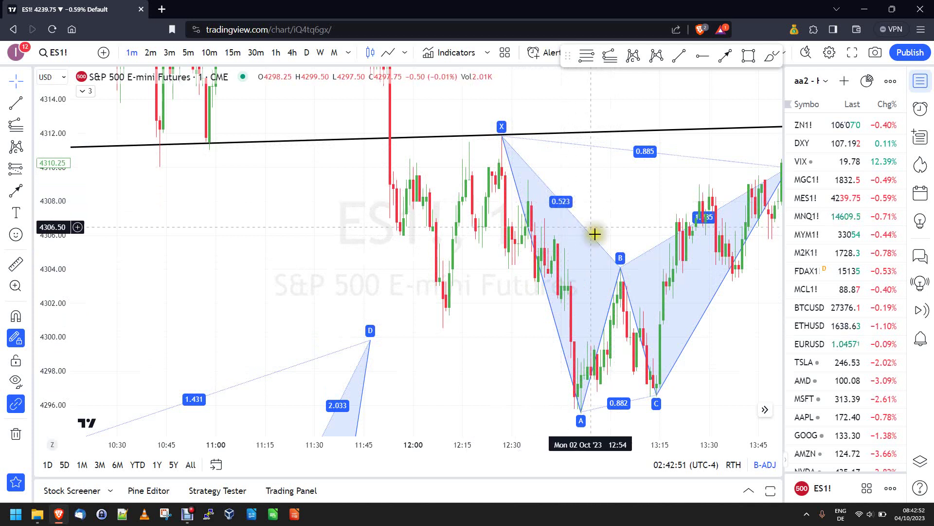
left_click(615, 265)
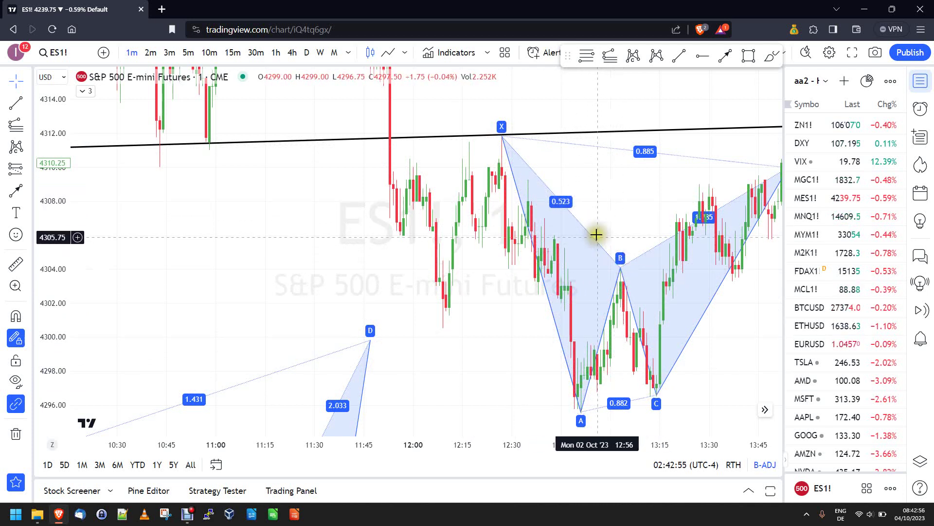
left_click(629, 209)
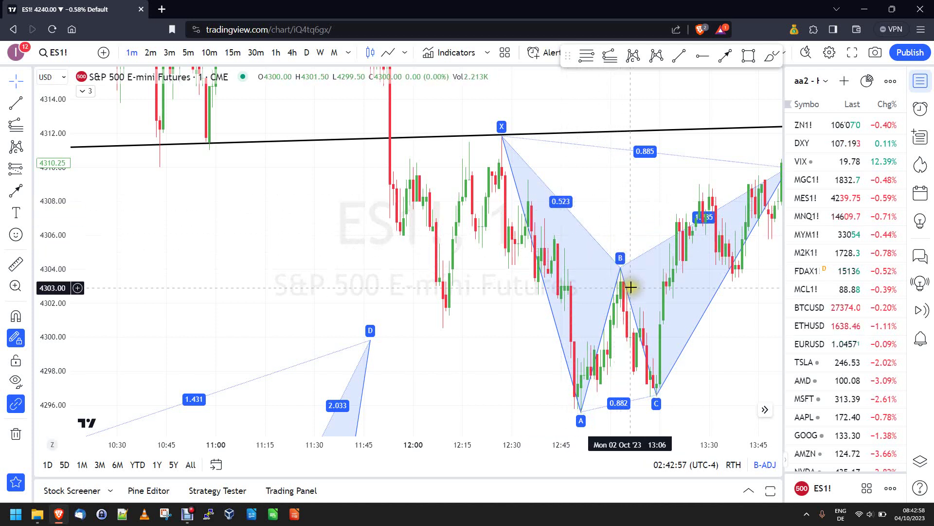
left_click(620, 270)
left_click(654, 382)
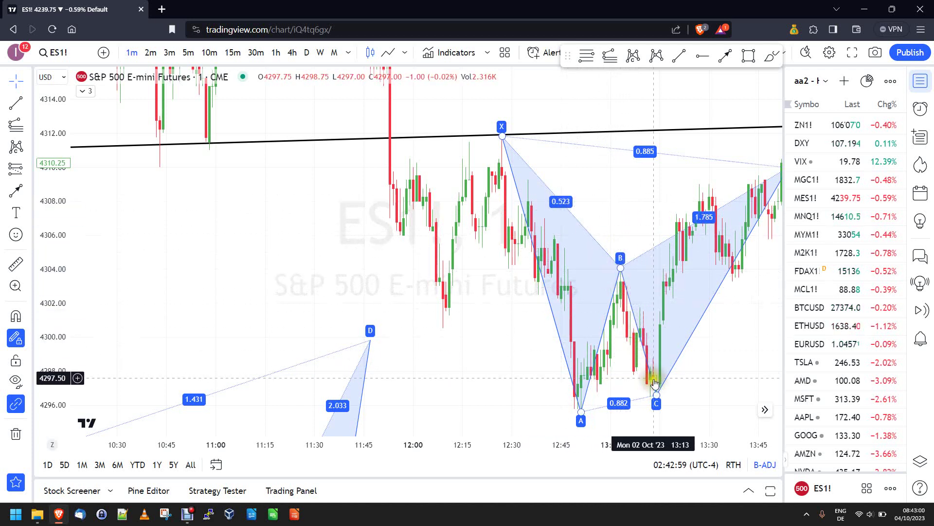
Step: Compare the pattern's C low with A and follow the rally from C towards D
left_click(619, 408)
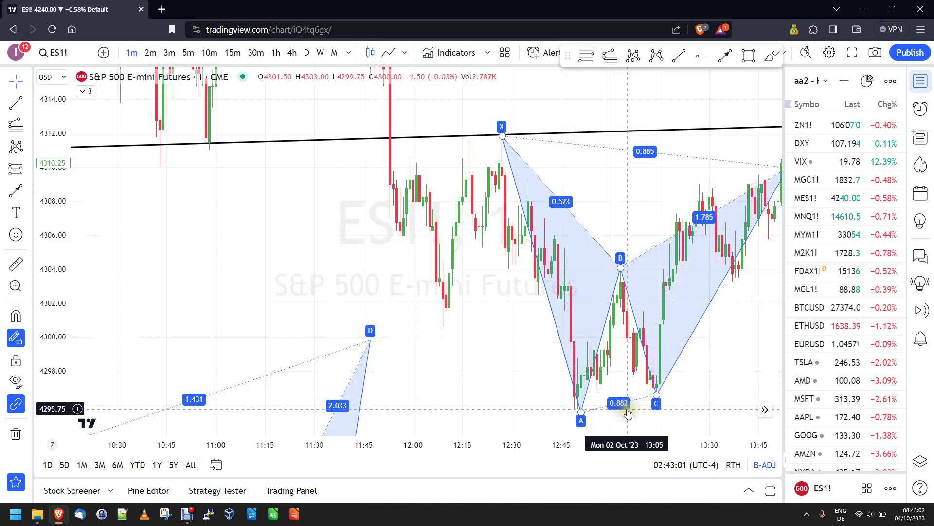
left_click(659, 392)
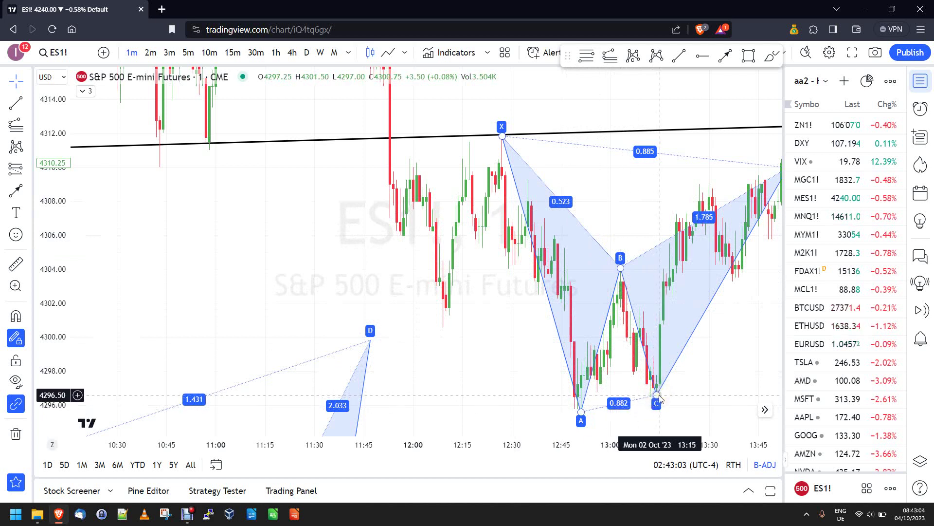
left_click(671, 292)
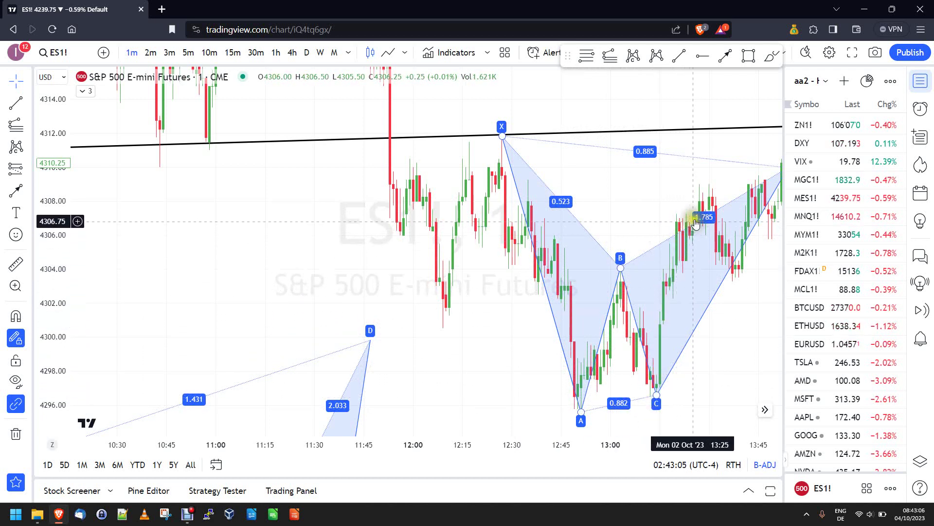
left_click(706, 188)
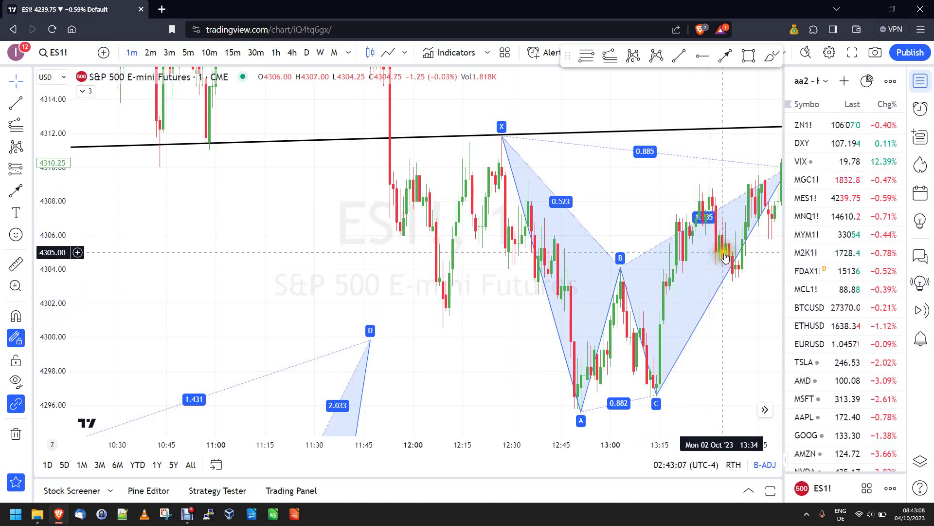
left_click_drag(667, 181, 644, 183)
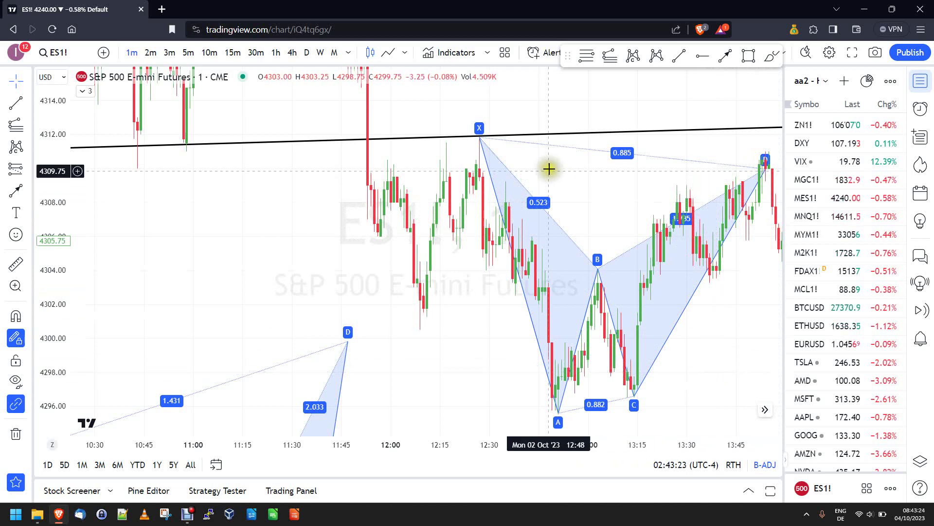
Step: Draw a Fibonacci retracement from 4295.75 at 13:17 near point C to 4310.75 at 13:41, level with the high at D
left_click(479, 131)
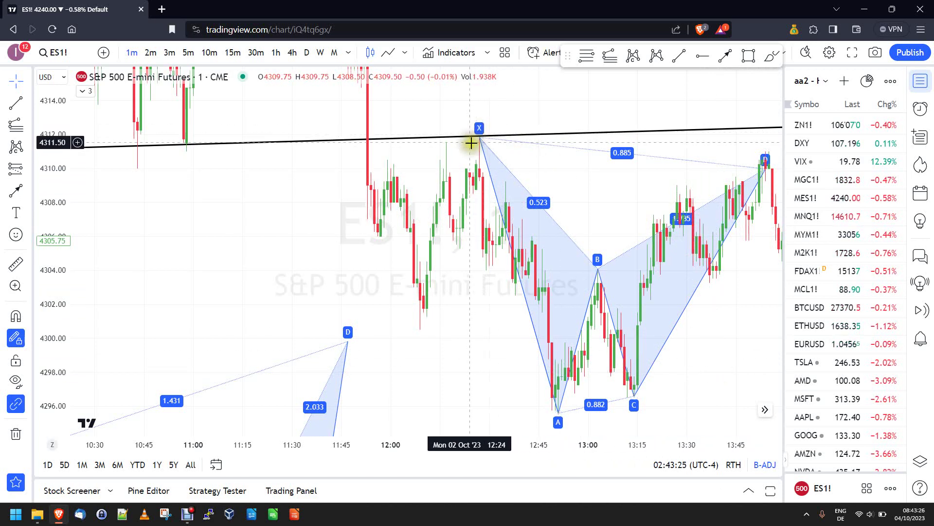
mouse_move(58, 219)
left_mouse_down()
mouse_move(58, 235)
mouse_move(57, 228)
left_mouse_up()
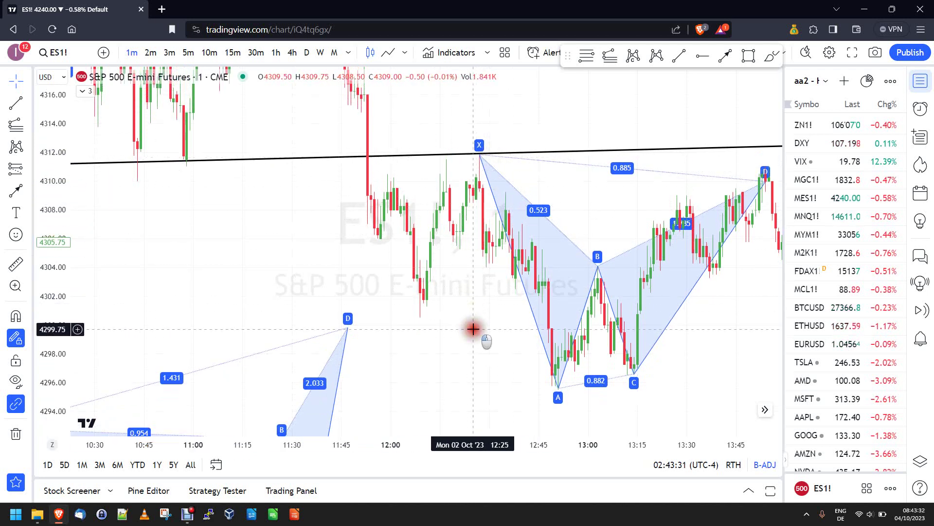
left_click(586, 55)
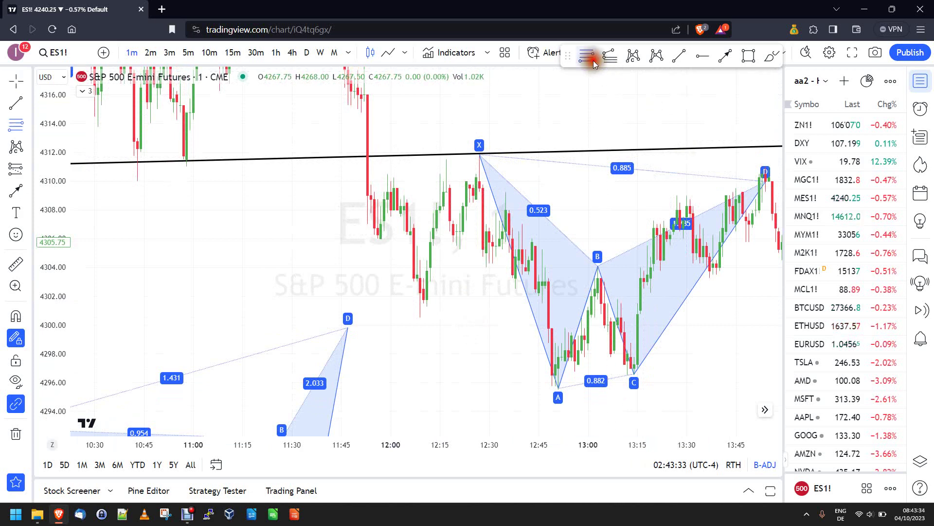
left_click(645, 387)
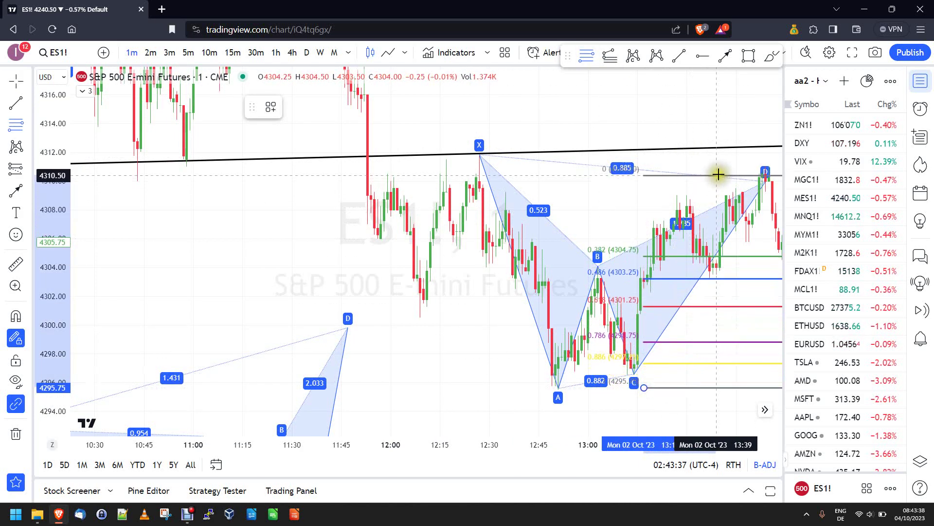
left_click(722, 168)
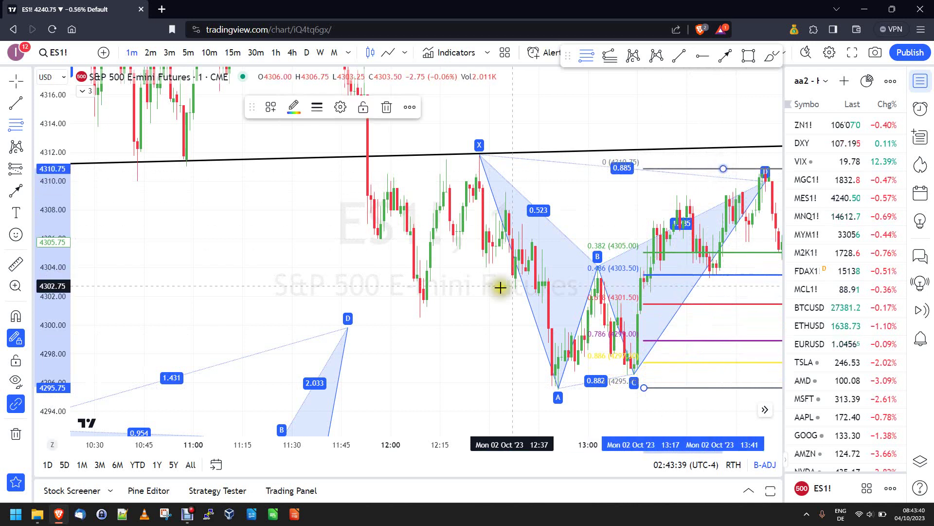
left_click(468, 329)
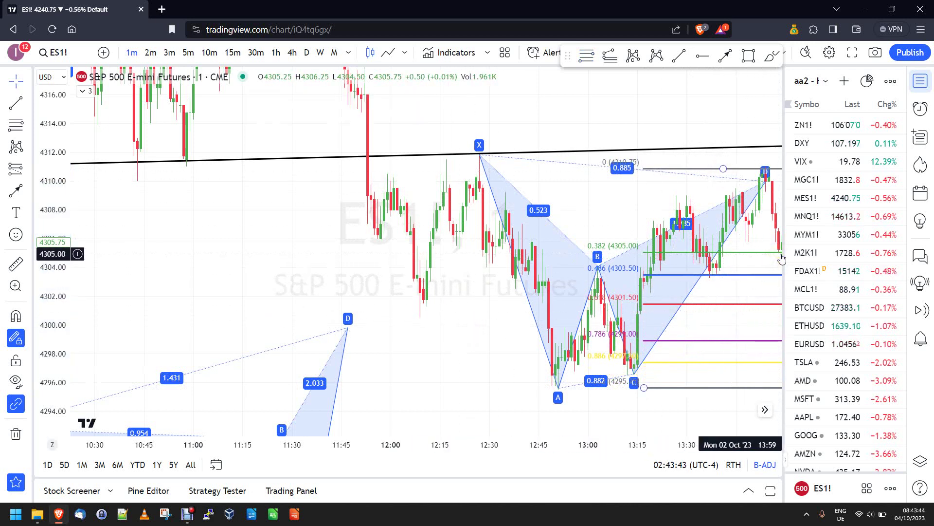
Step: Check the decline after D against the Fibonacci levels and delete the retracement
left_click(777, 215)
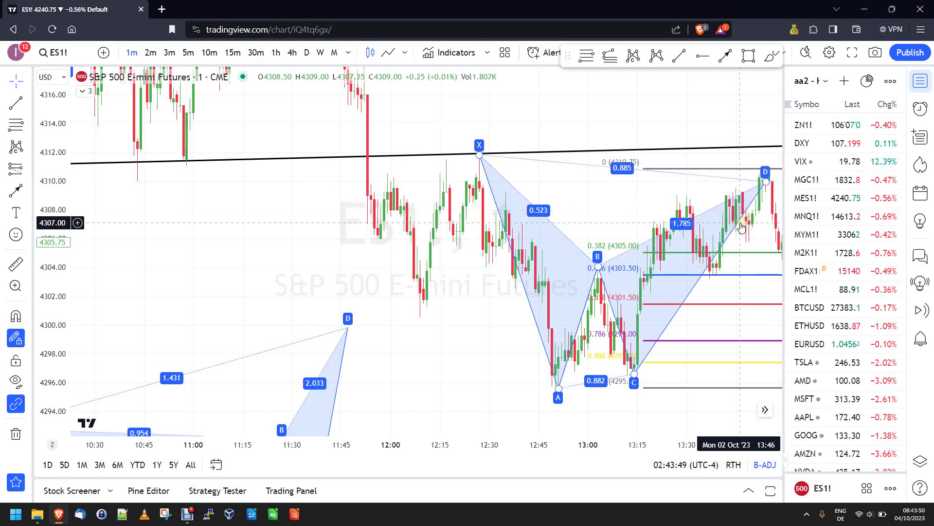
scroll(704, 255, "up", 5)
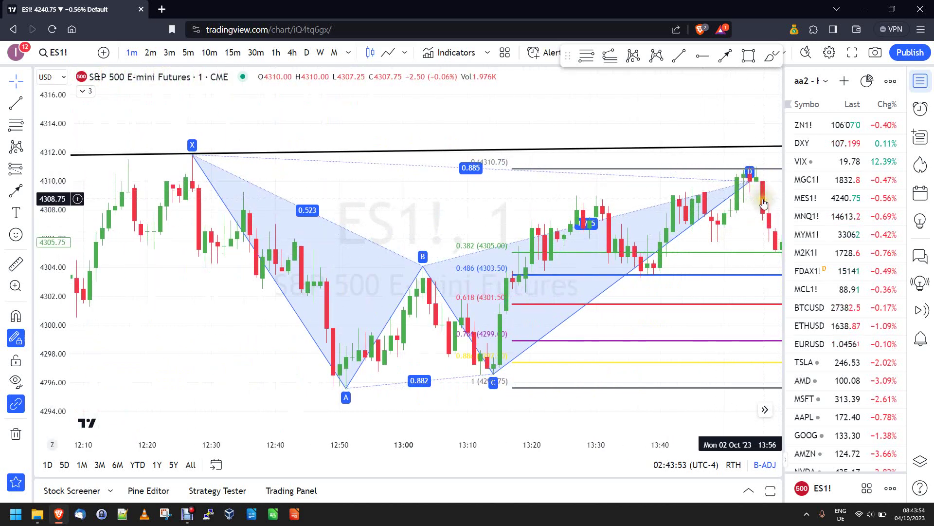
scroll(737, 275, "down", 3)
scroll(740, 277, "up", 2)
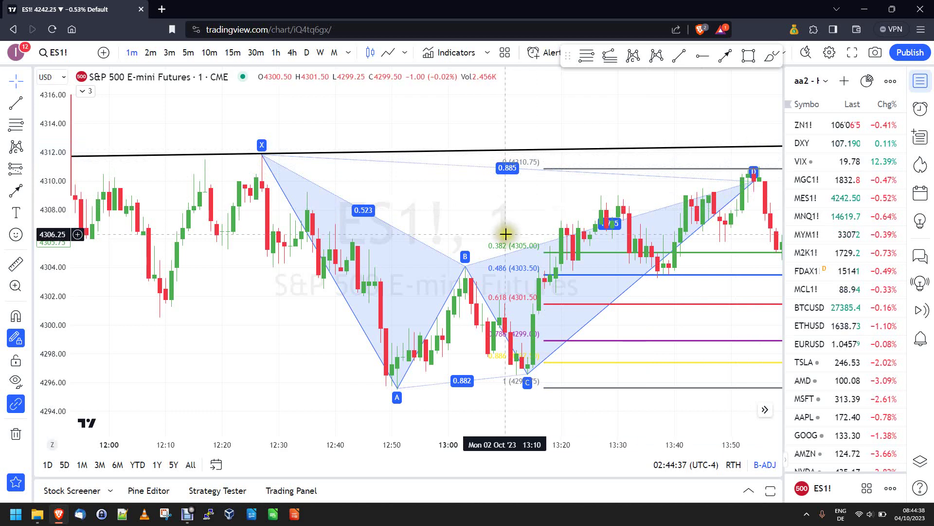
scroll(501, 233, "down", 2)
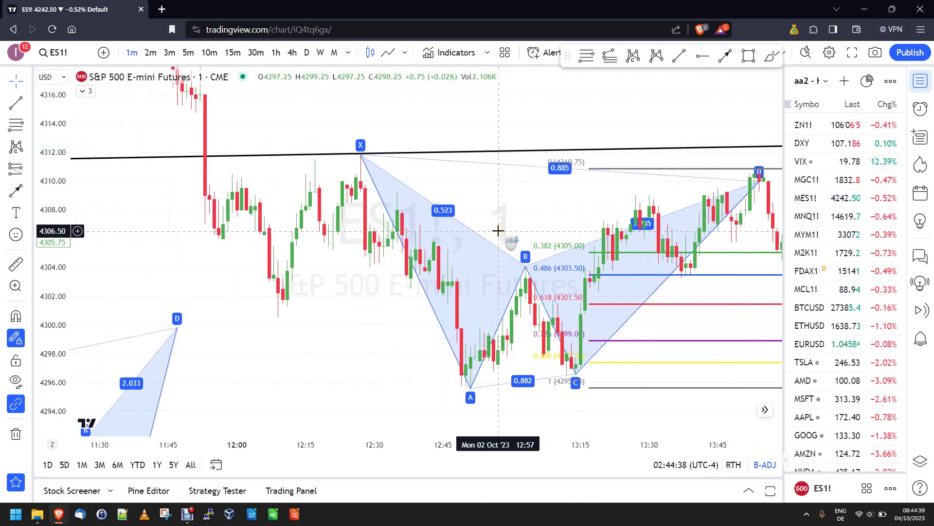
left_click(714, 305)
key("Delete")
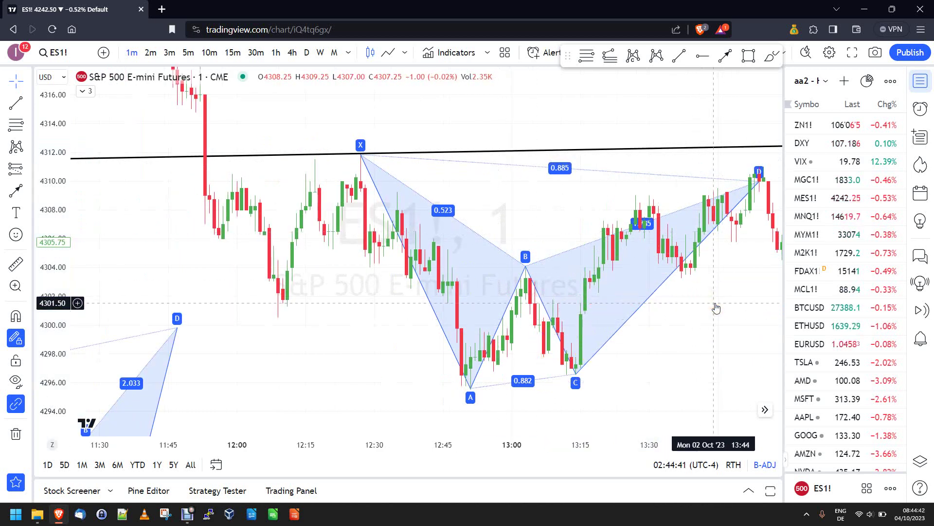
Step: Examine how price moves after the pattern's D point, from the 13:54 high past 14:06 to the lower black line
scroll(645, 348, "down", 3)
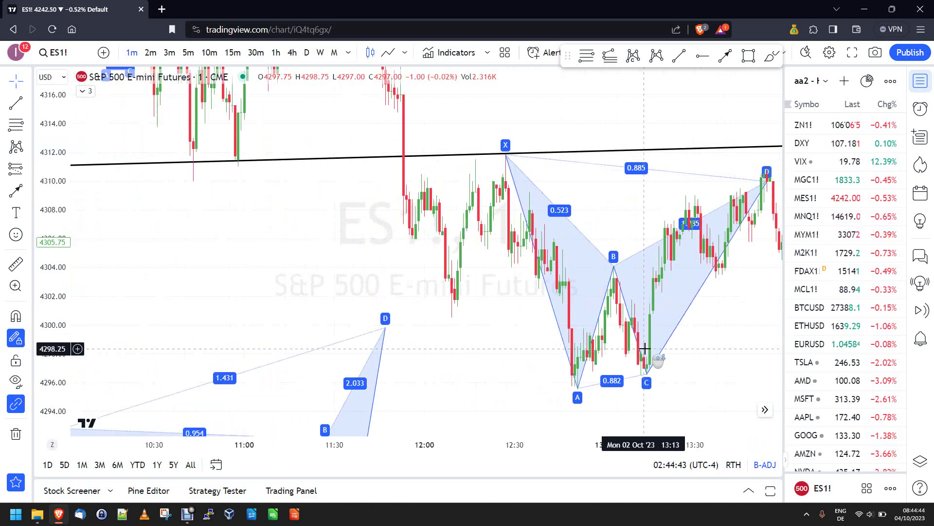
scroll(645, 348, "up", 2)
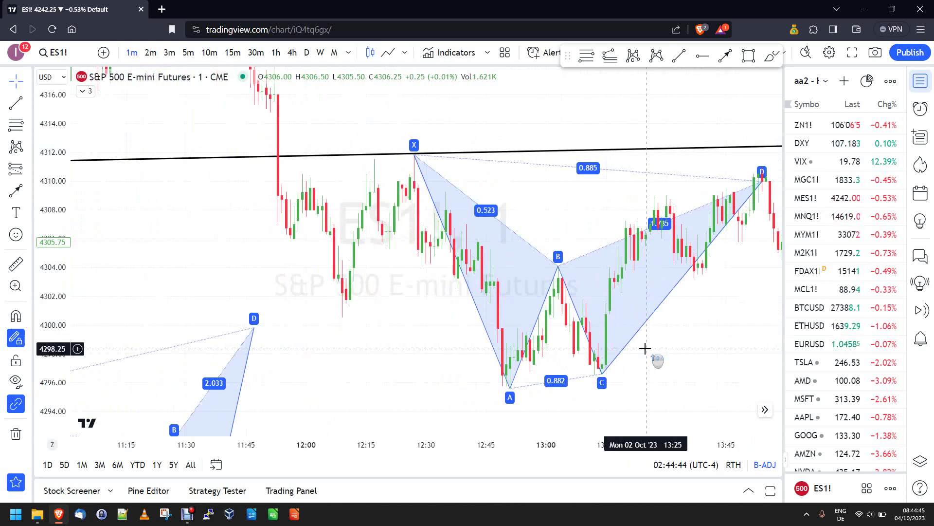
left_click(714, 321)
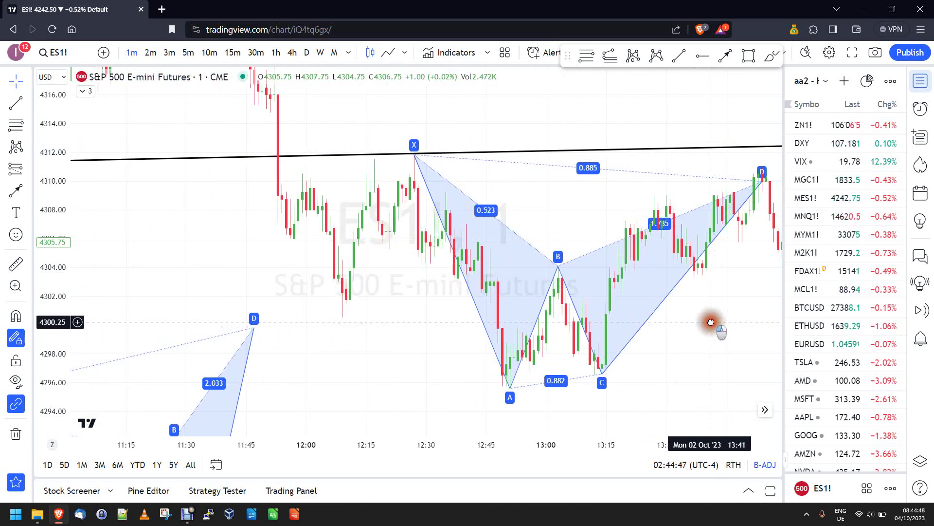
left_click_drag(710, 322, 693, 324)
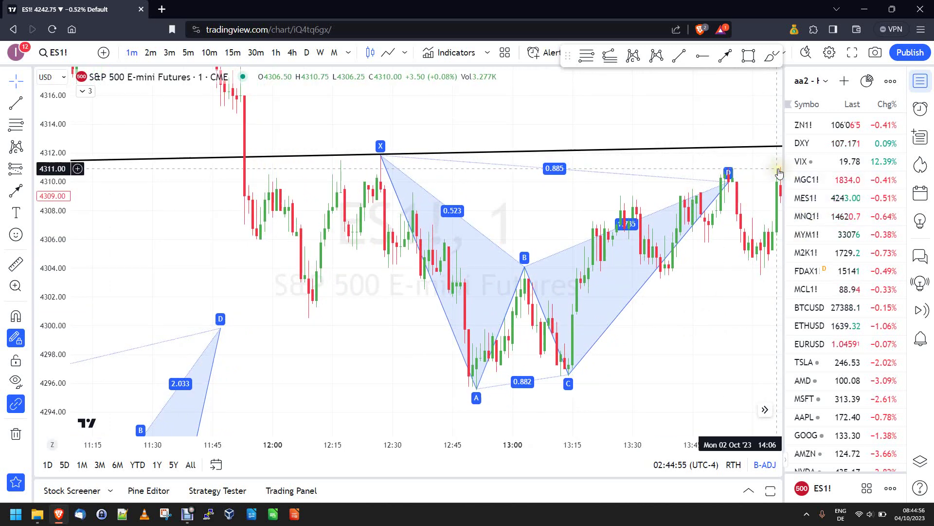
left_click_drag(721, 308, 709, 308)
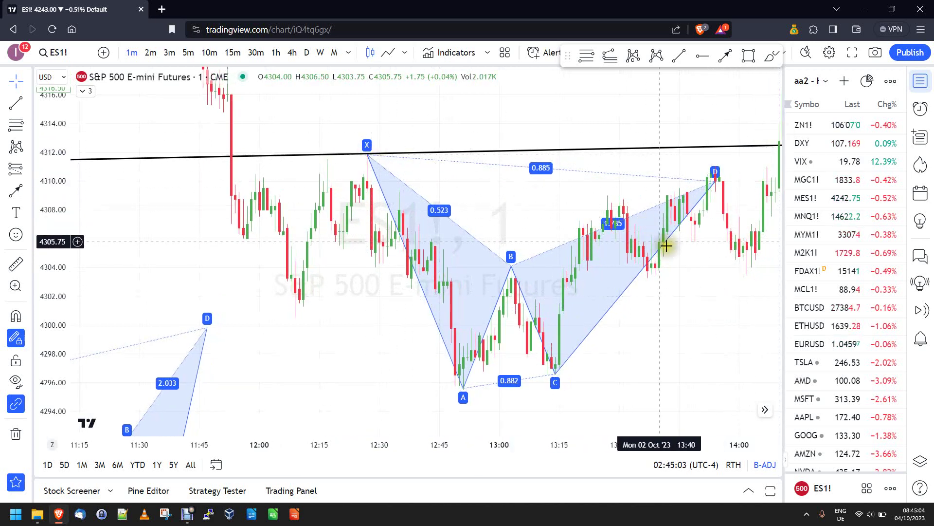
Step: Examine the XABCD pattern's C-to-D rally, the pullback around 13:35 and the decline after D
scroll(604, 239, "up", 2)
scroll(603, 239, "up", 1)
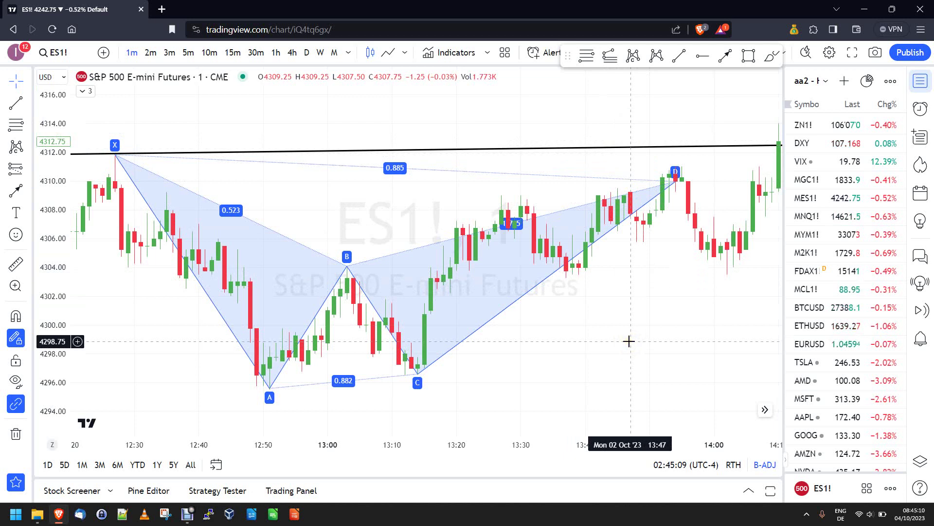
scroll(629, 341, "down", 1)
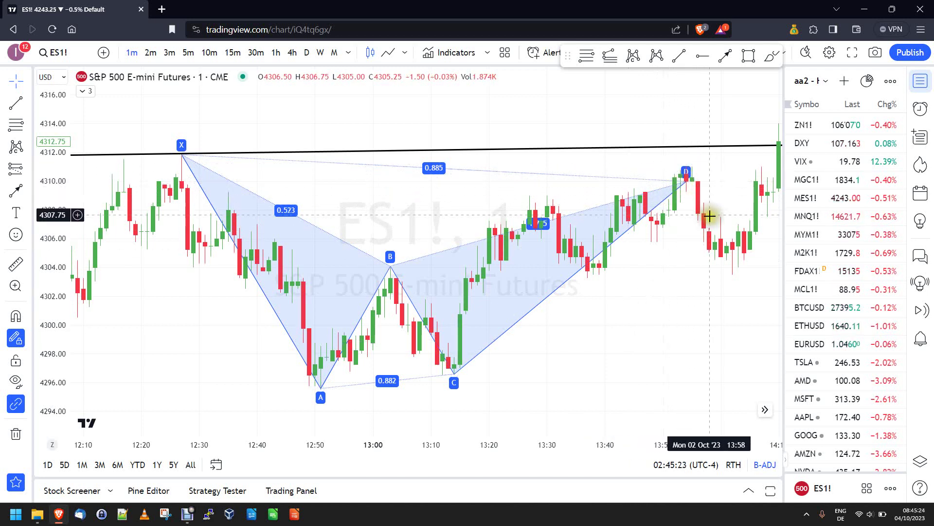
left_click(589, 329)
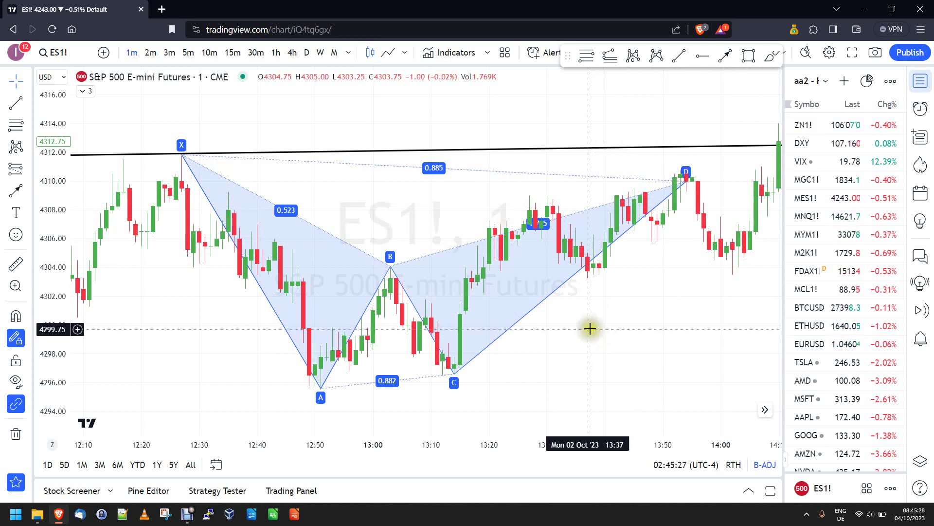
left_click(582, 324)
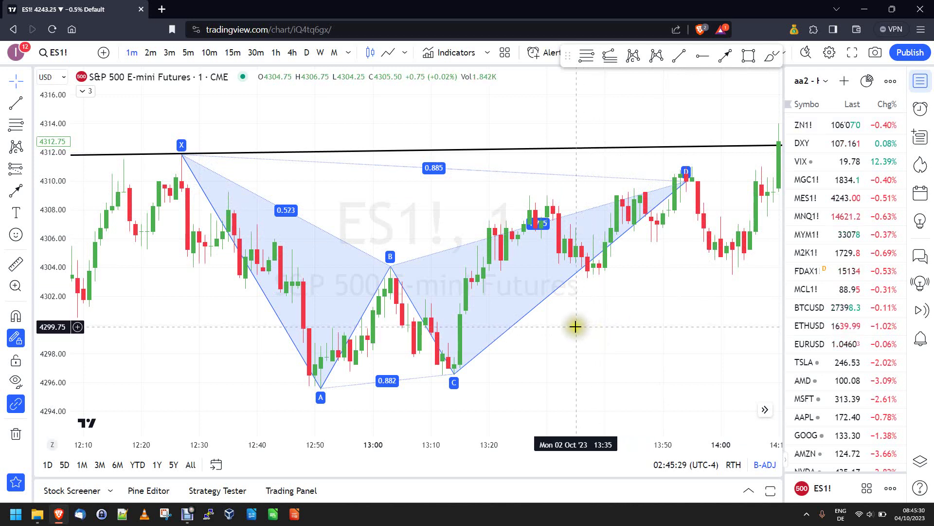
left_click(560, 350)
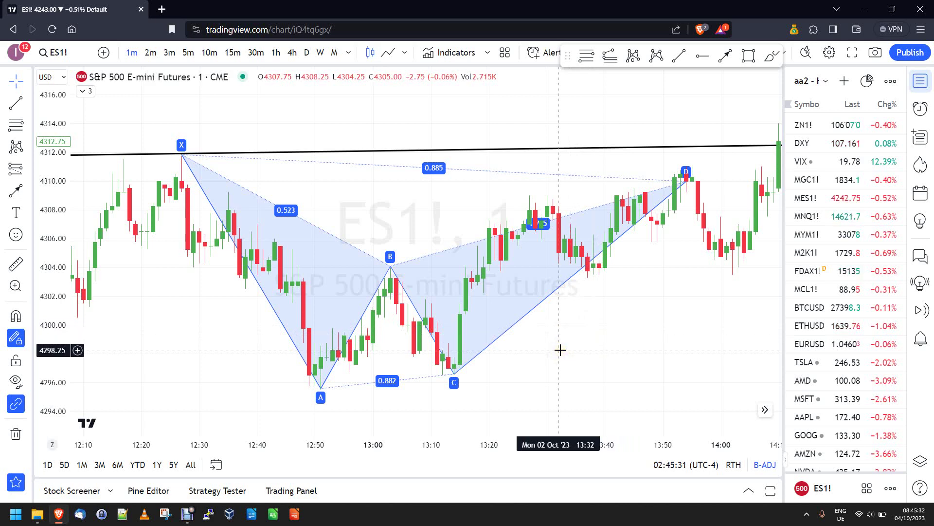
scroll(560, 349, "down", 1)
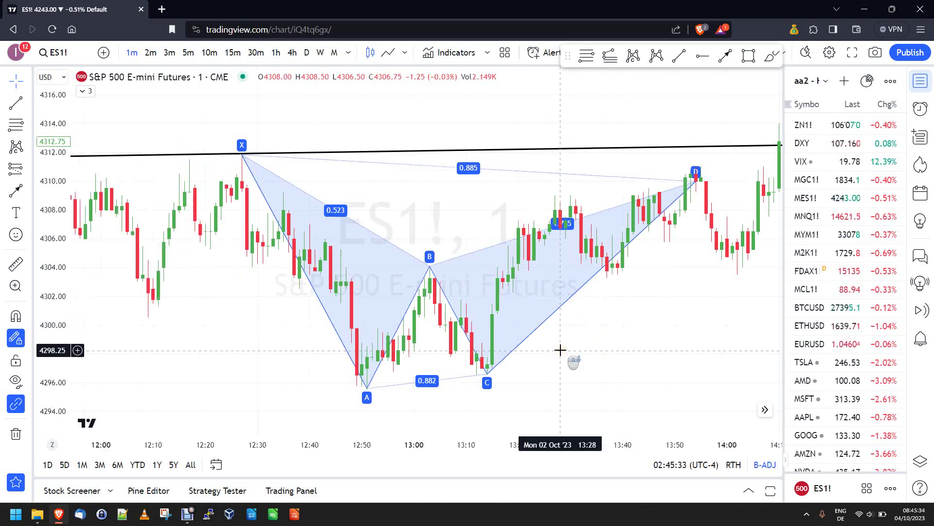
Step: Delete the XABCD pattern spanning 12:27 to 13:54
left_click(550, 318)
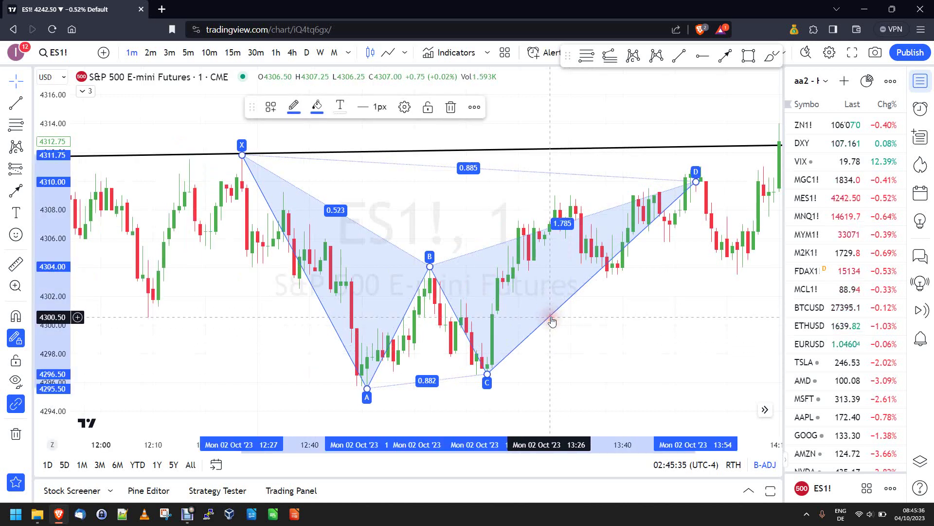
key("Delete")
scroll(312, 383, "down", 2)
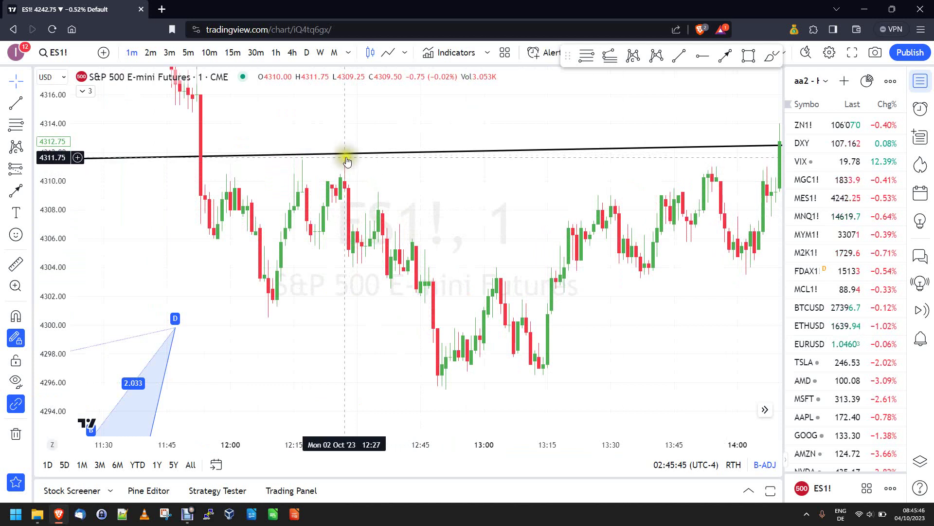
Step: Move the earlier XABCD pattern so X sits at the 12:27 high, 4312.00, and A at the 12:51 low, 4295.75
scroll(303, 323, "down", 3)
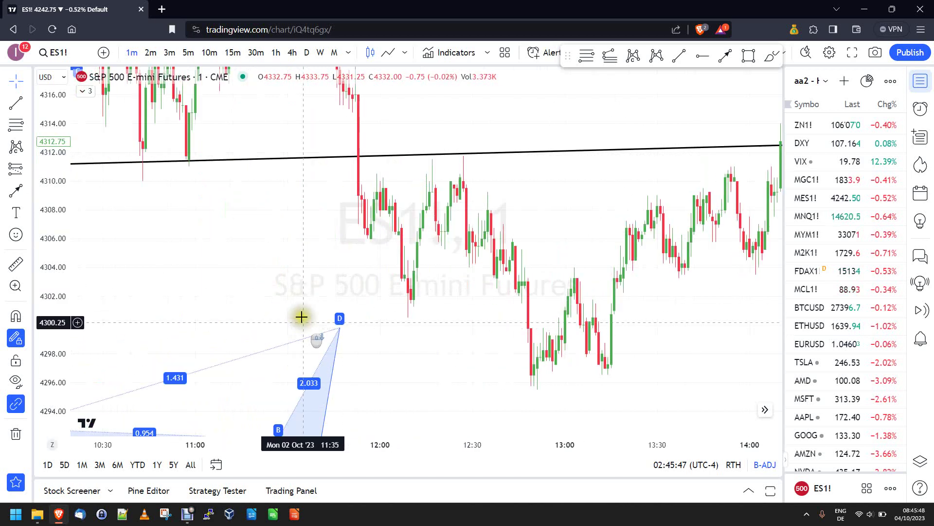
left_click_drag(303, 317, 625, 146)
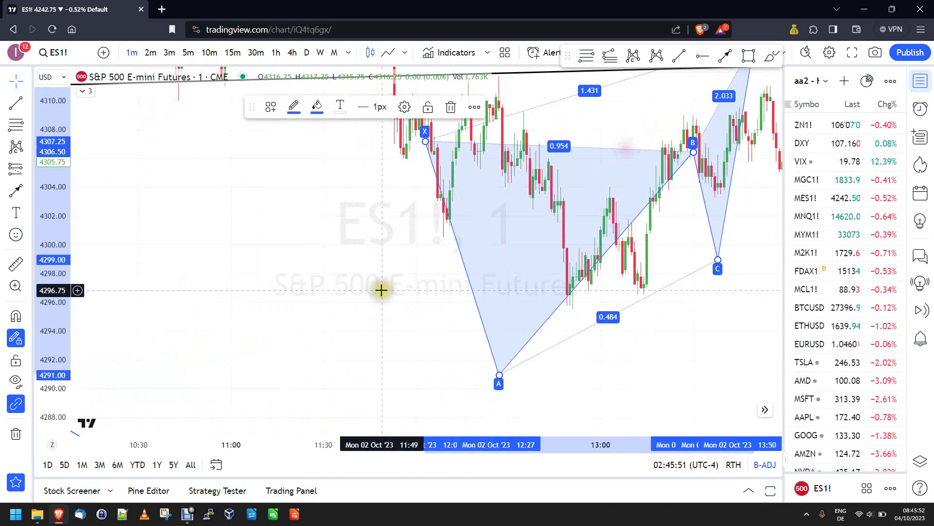
left_click_drag(381, 287, 245, 356)
left_click_drag(332, 352, 409, 287)
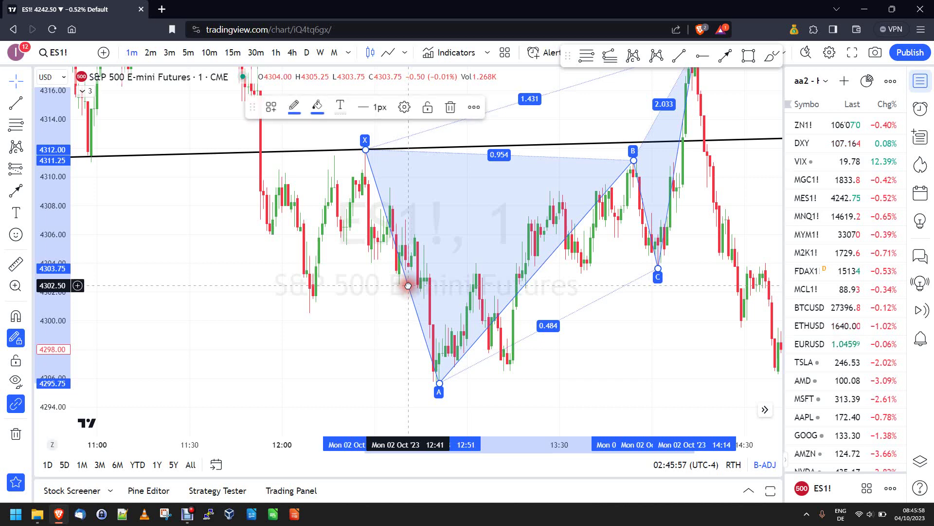
left_click(612, 390)
left_click_drag(289, 370, 297, 410)
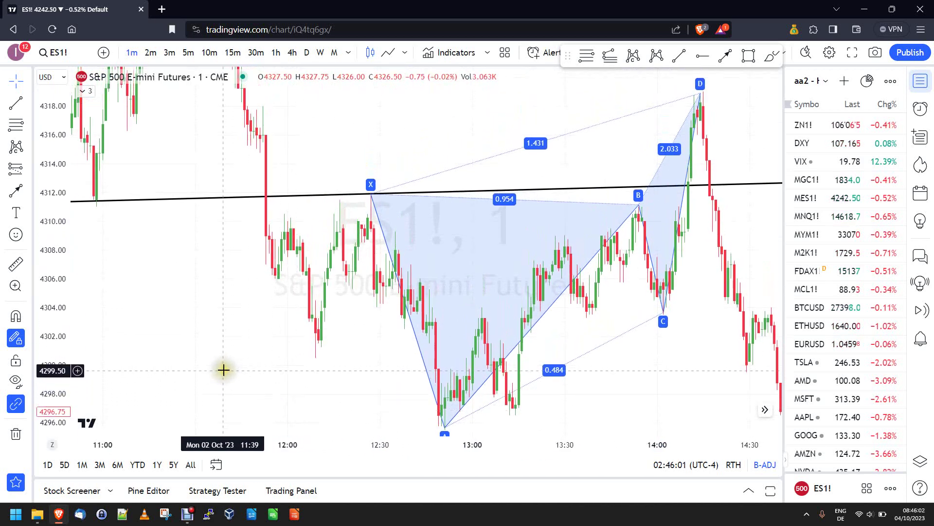
Step: Draw a trend-based Fibonacci extension from 4295.75 at A to 4311.25 at B, projected from 4295.50 at A
scroll(223, 370, "up", 2)
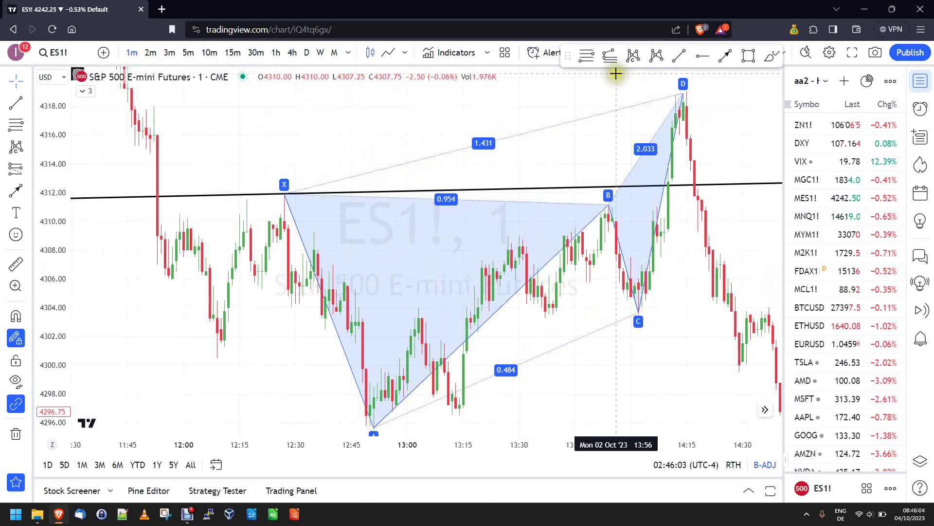
left_click(610, 55)
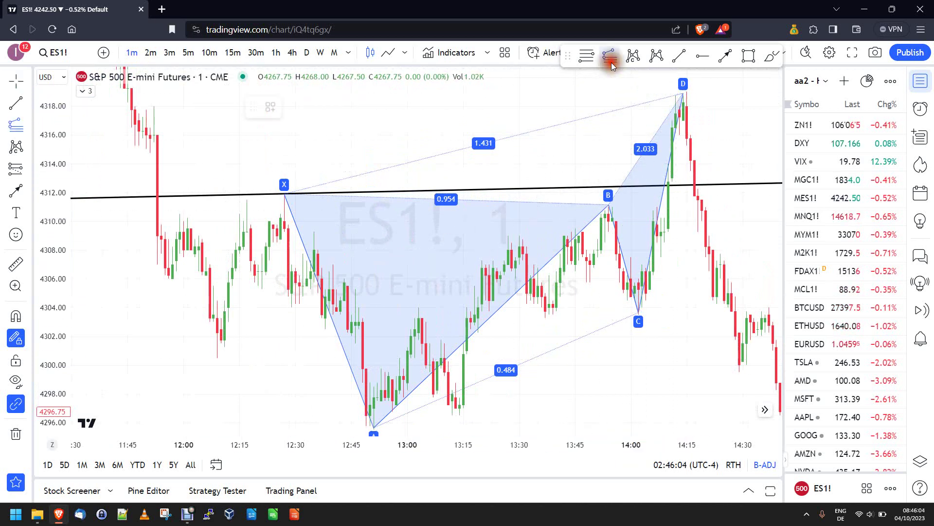
left_click(376, 427)
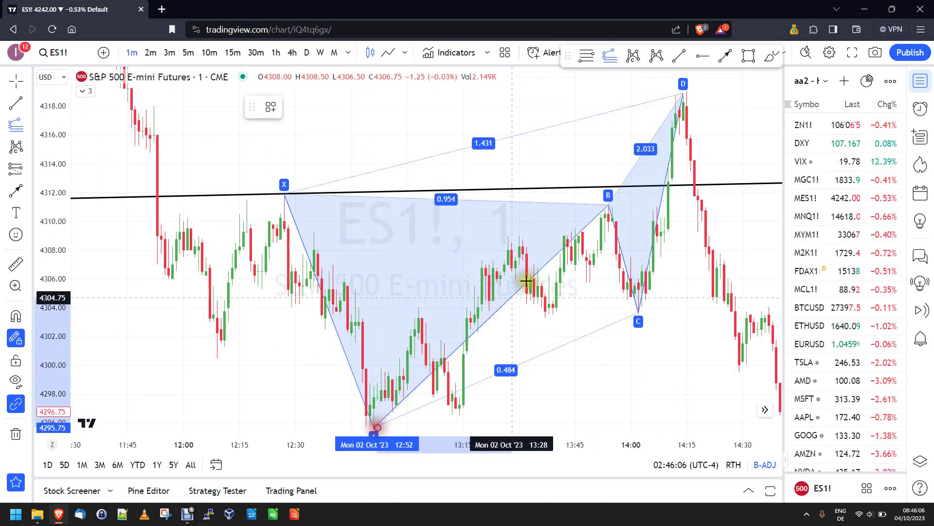
left_click(608, 204)
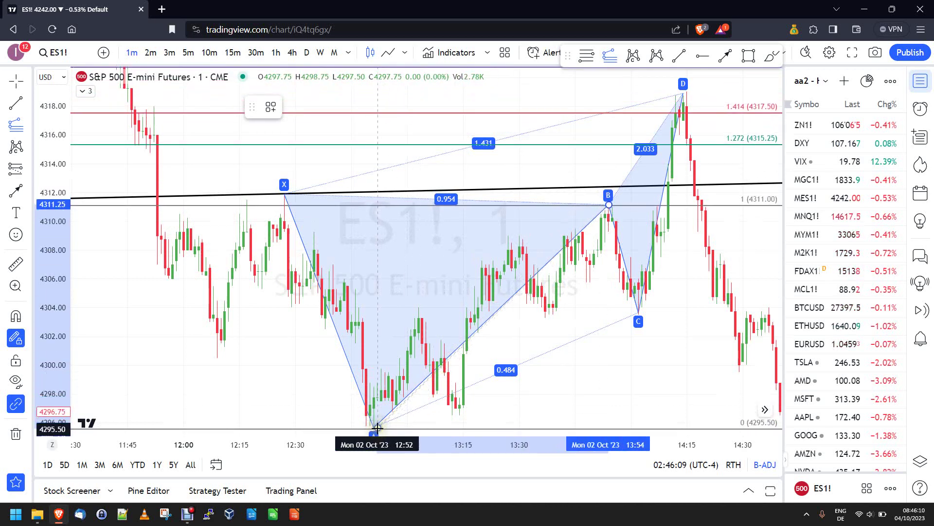
left_click(274, 378)
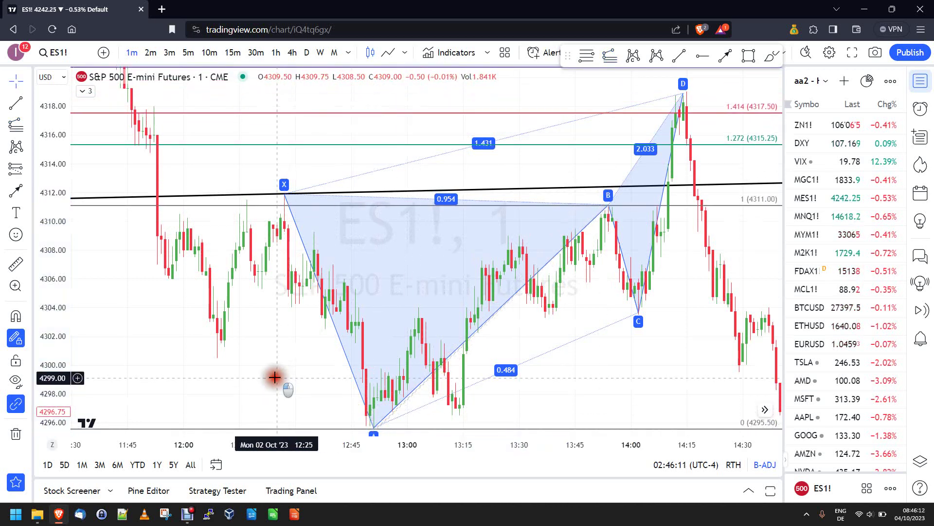
Step: Check the high at D and the following decline against the 1.272, 1.414 and 1.618 levels and delete the Fibonacci extension
left_click_drag(721, 100, 716, 121)
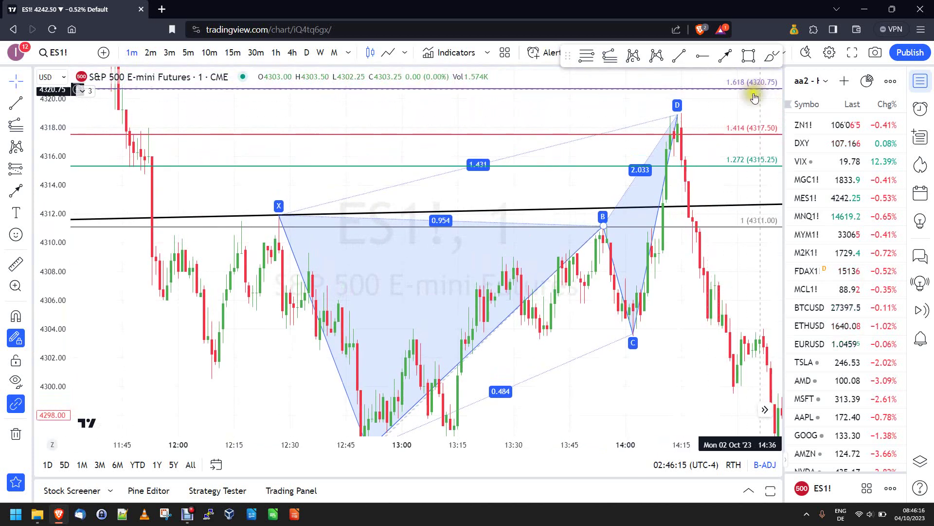
scroll(717, 128, "up", 3)
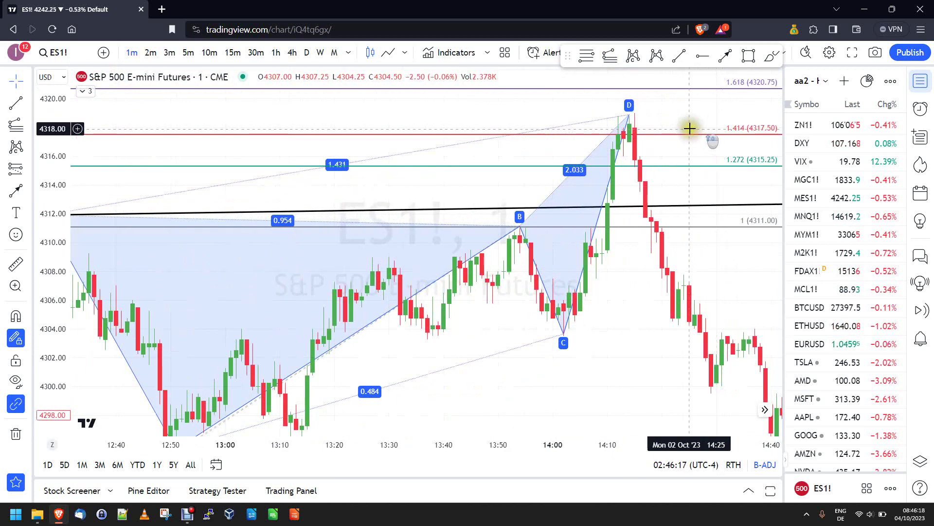
left_click_drag(666, 119, 736, 123)
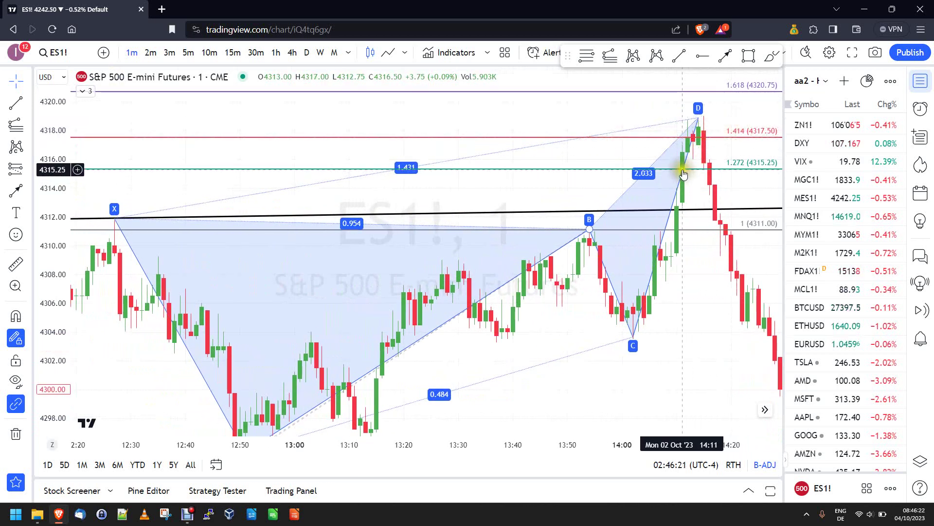
scroll(687, 184, "up", 3)
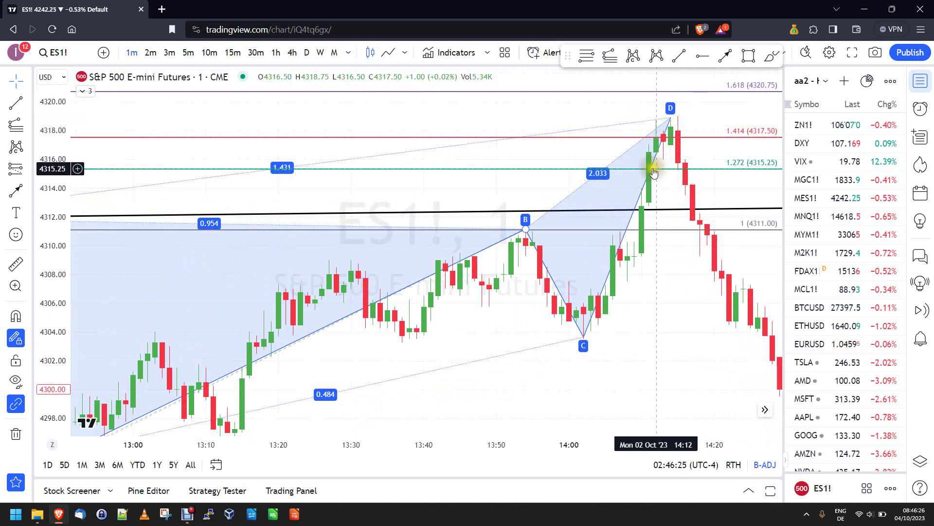
left_click(681, 171)
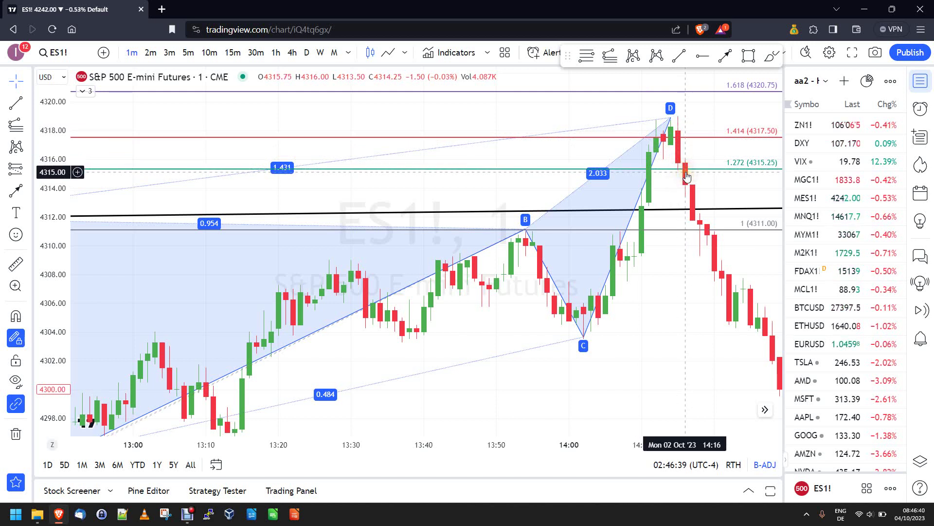
left_click(681, 110)
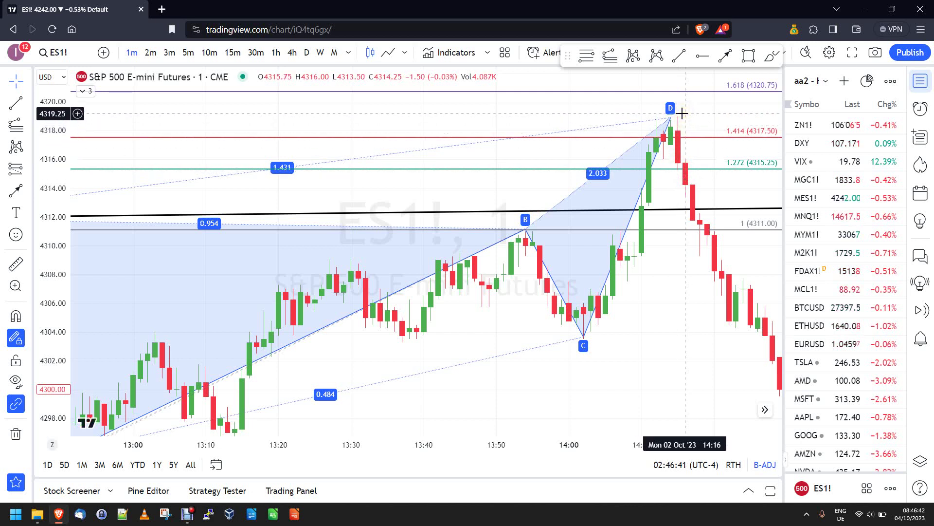
left_click(693, 173)
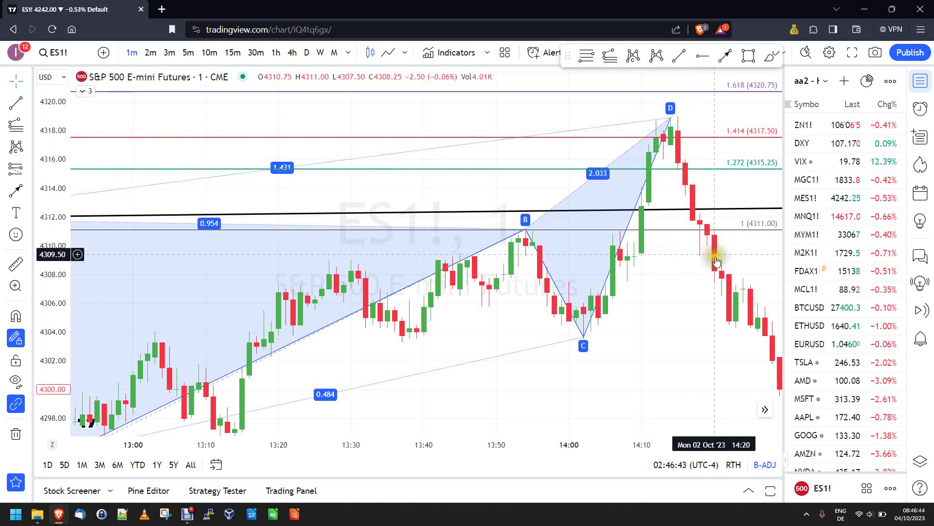
left_click_drag(583, 378, 591, 359)
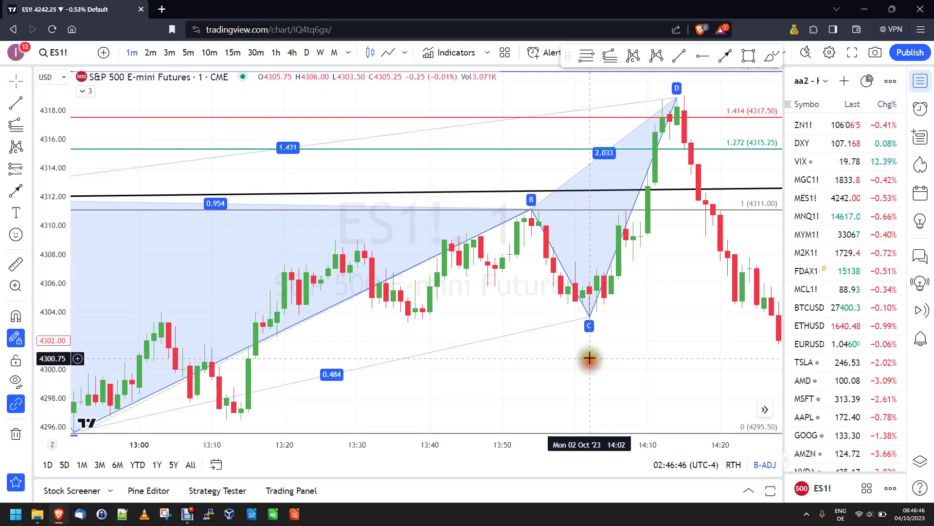
left_click(547, 152)
left_click(546, 147)
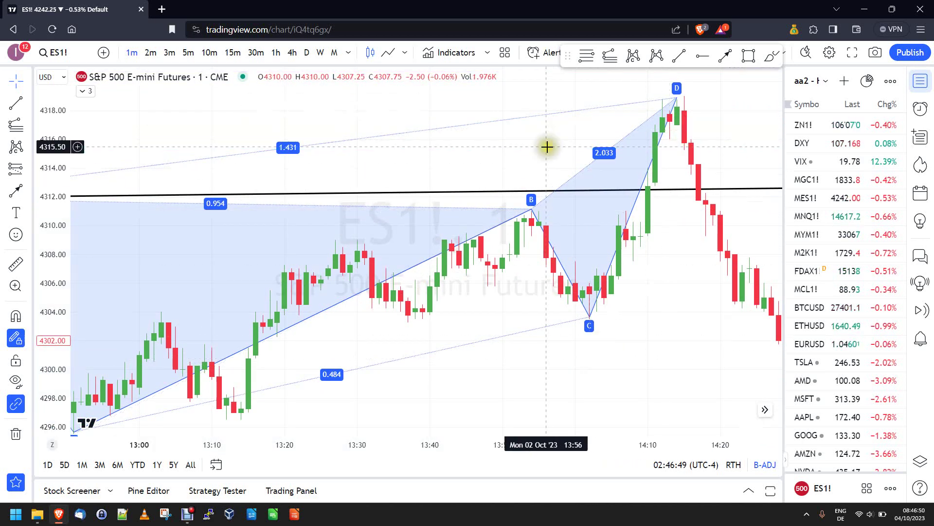
Step: Follow the decline after D to the lows near 14:57 and compare them with the pattern's A low
scroll(546, 146, "down", 3)
left_click_drag(303, 368, 281, 354)
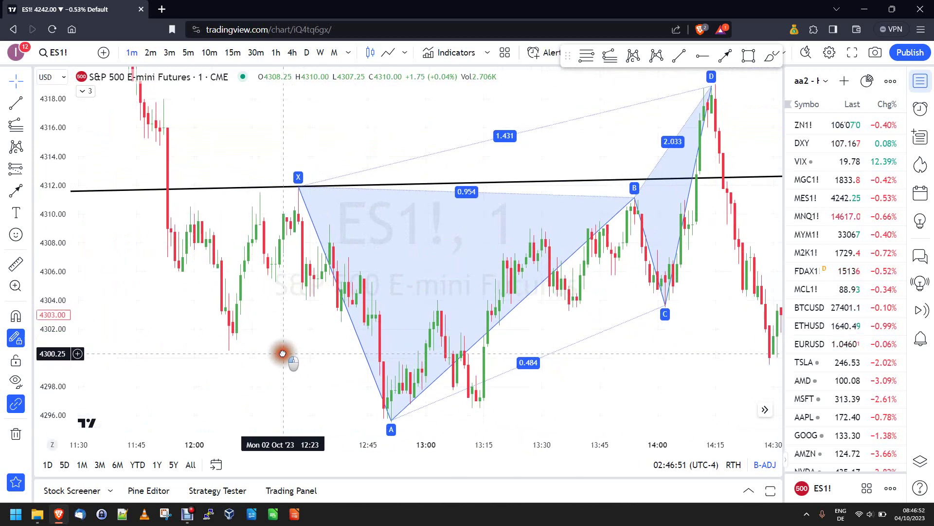
left_click_drag(673, 369, 615, 352)
scroll(659, 367, "down", 1)
scroll(658, 366, "up", 3)
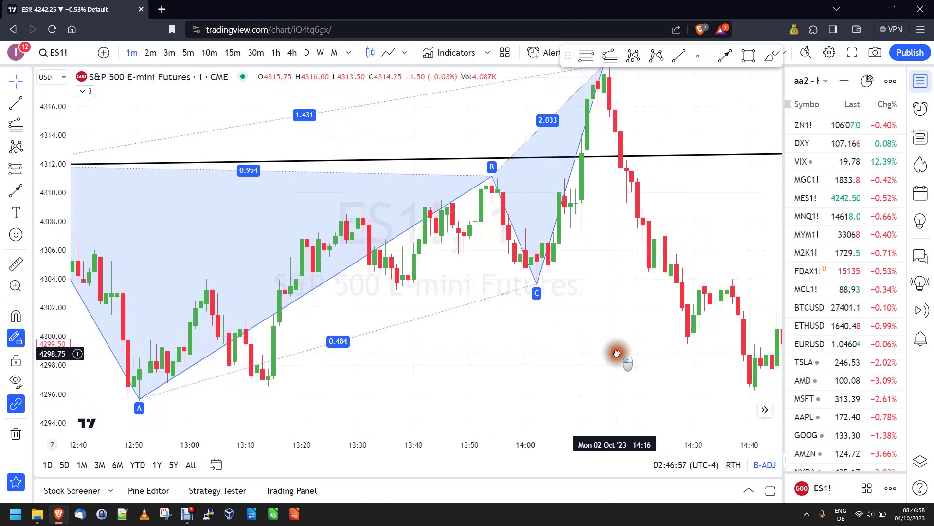
scroll(653, 365, "down", 2)
left_click_drag(666, 368, 606, 370)
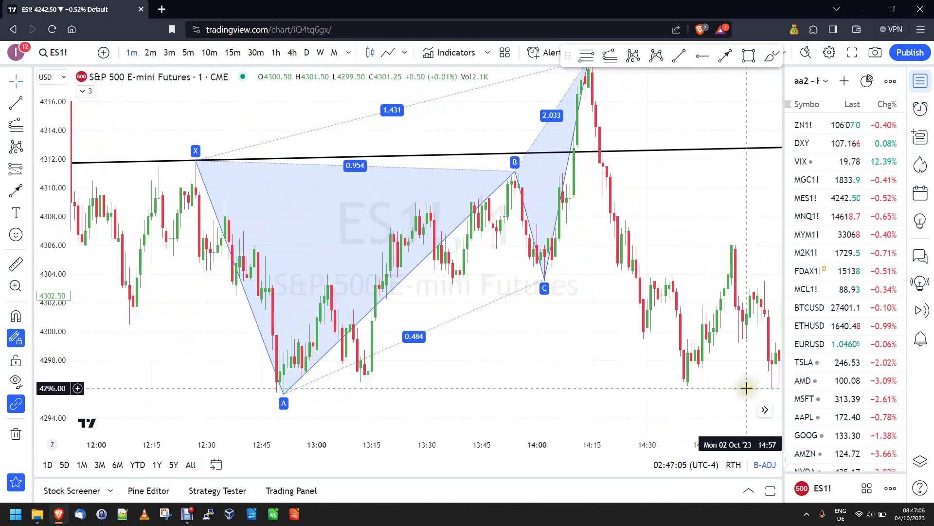
left_click(283, 395)
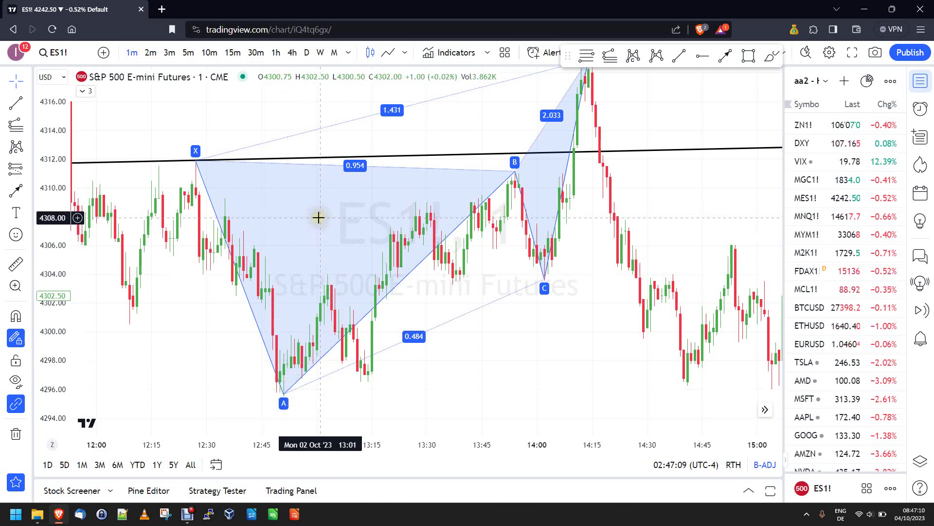
Step: View the session as a line chart to compare the lows at A and 13:13, and return to candles
left_click(389, 55)
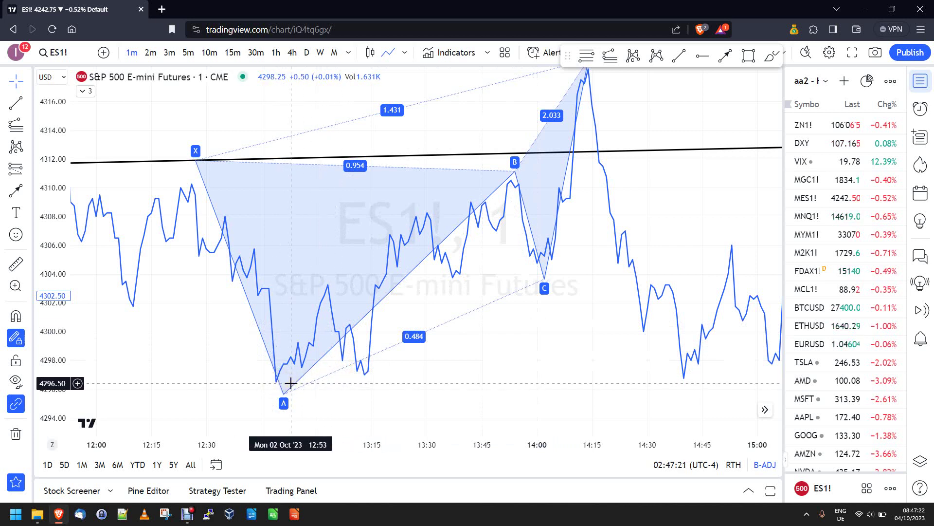
left_click(272, 382)
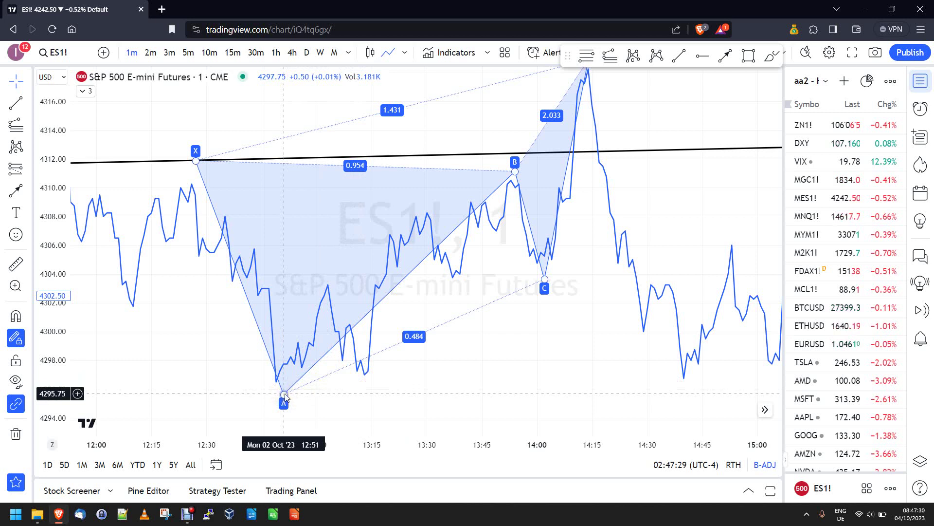
left_click(382, 380)
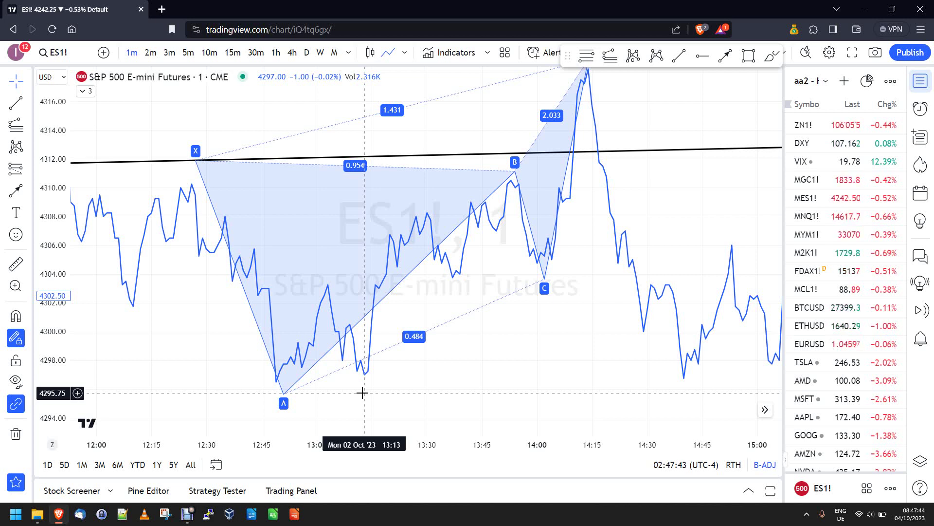
left_click(360, 393)
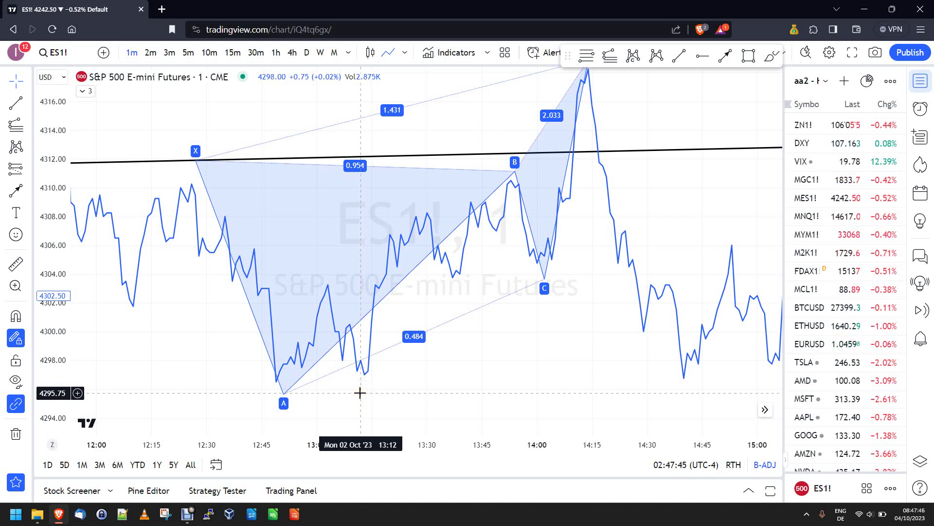
left_click(370, 52)
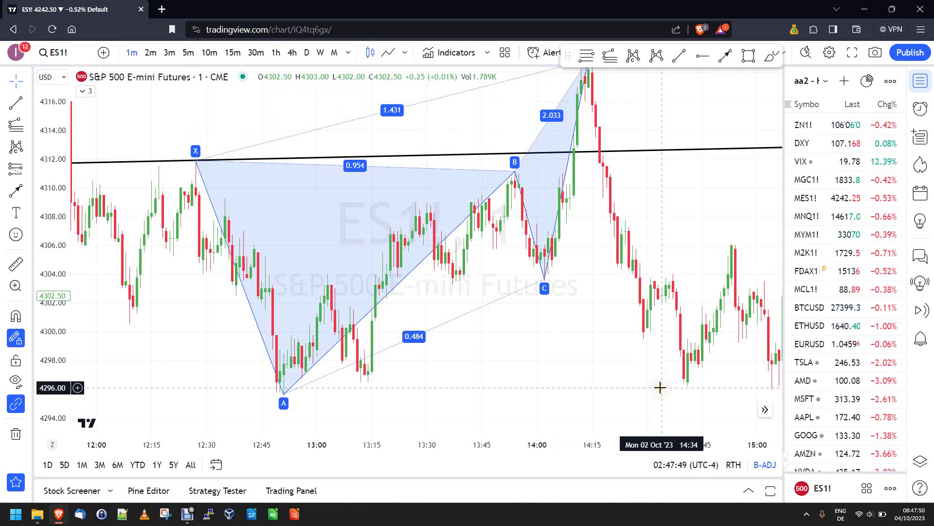
Step: Compare the low at A with the lows near 14:40 and 15:05 on a line chart, and return to candles
left_click(284, 394)
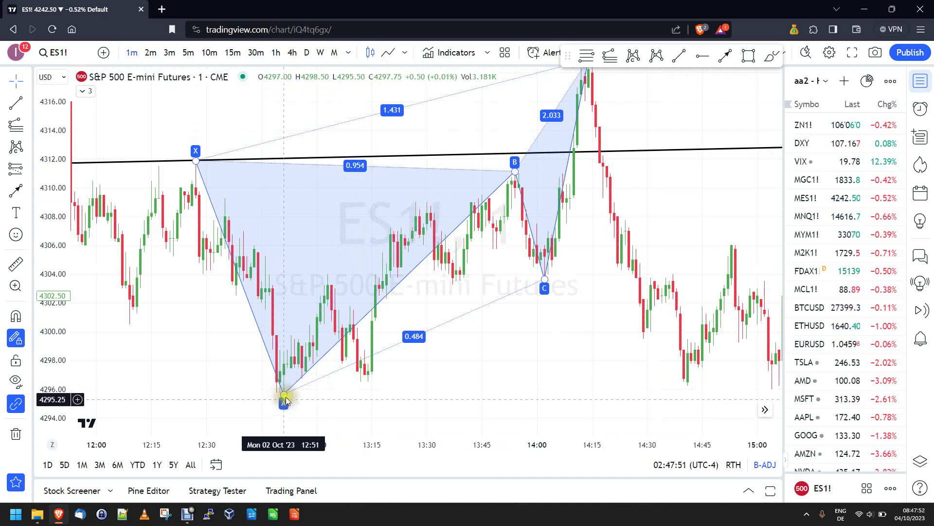
left_click_drag(469, 392, 396, 388)
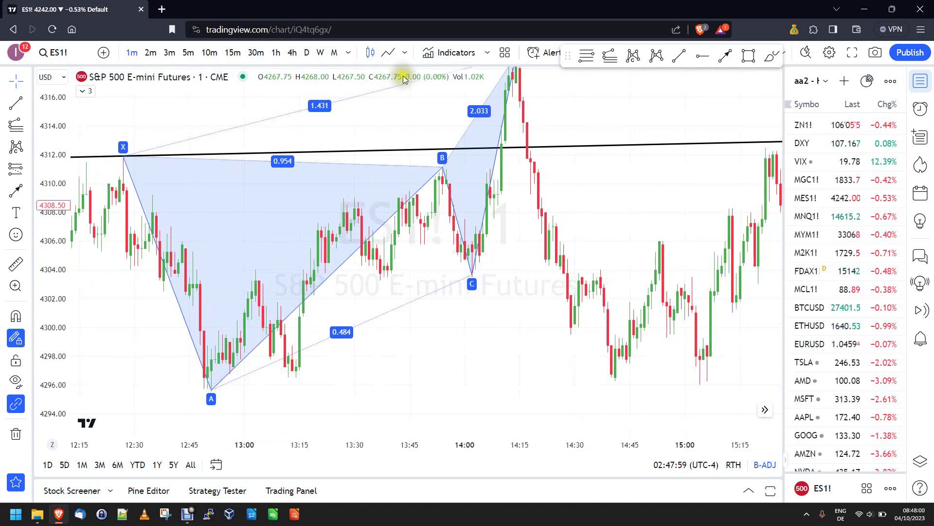
left_click(389, 55)
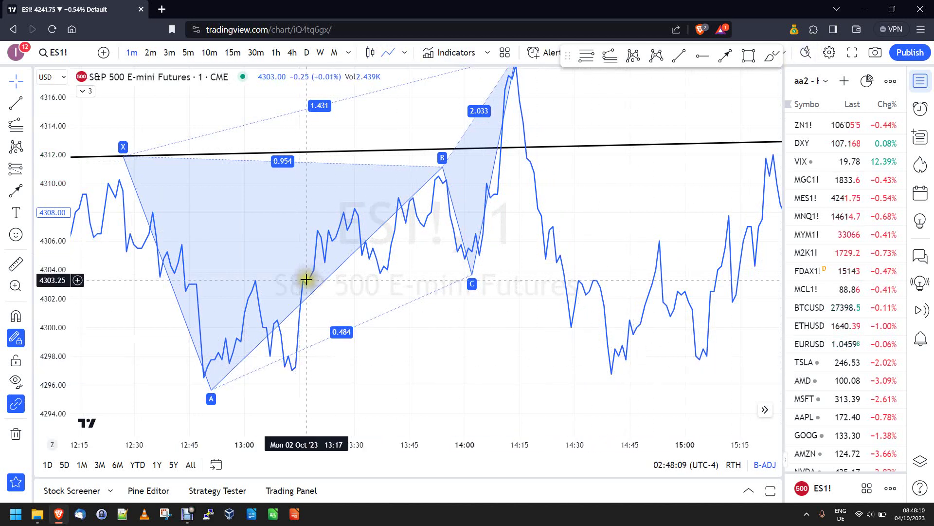
left_click(375, 57)
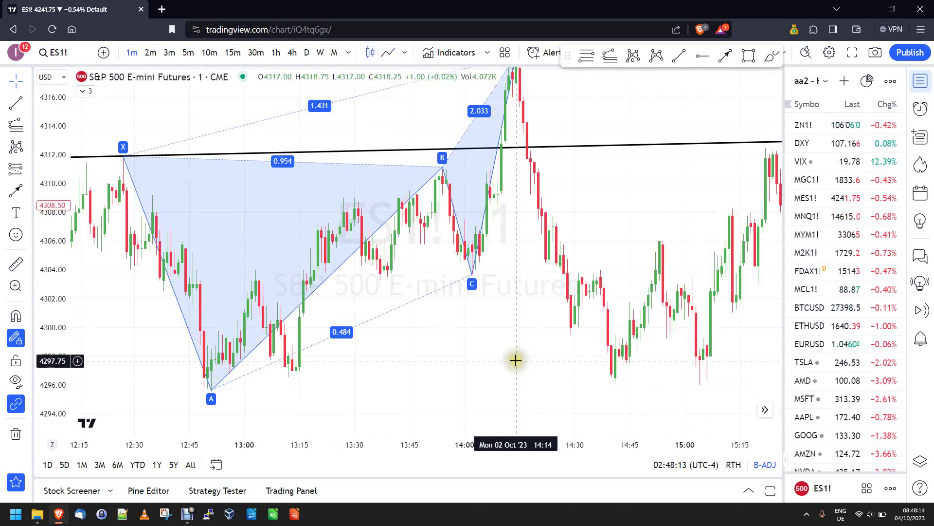
Step: Examine the decline from D and the recovery towards 15:50 against the XABCD pattern and the sloping trend line
left_click_drag(680, 175, 617, 255)
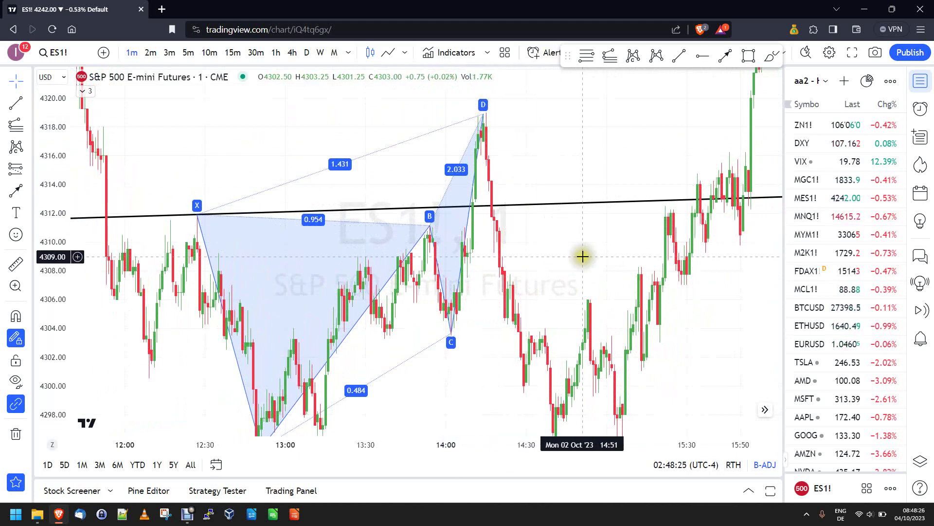
left_click_drag(582, 257, 580, 232)
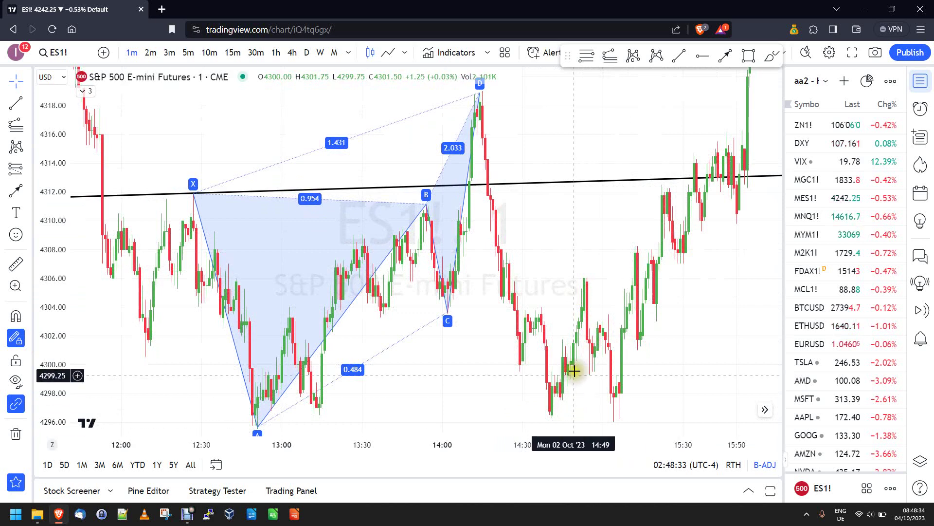
scroll(489, 327, "up", 1)
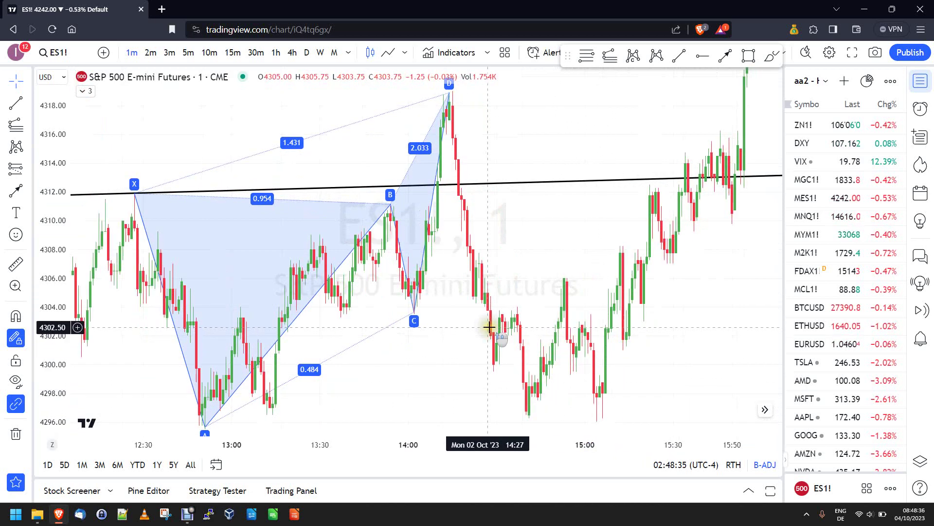
scroll(489, 325, "down", 3)
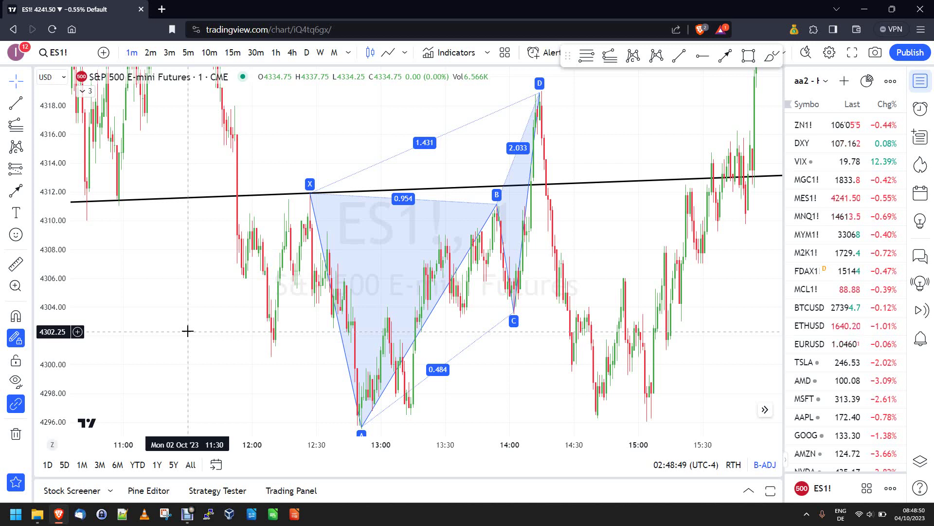
scroll(48, 257, "down", 3)
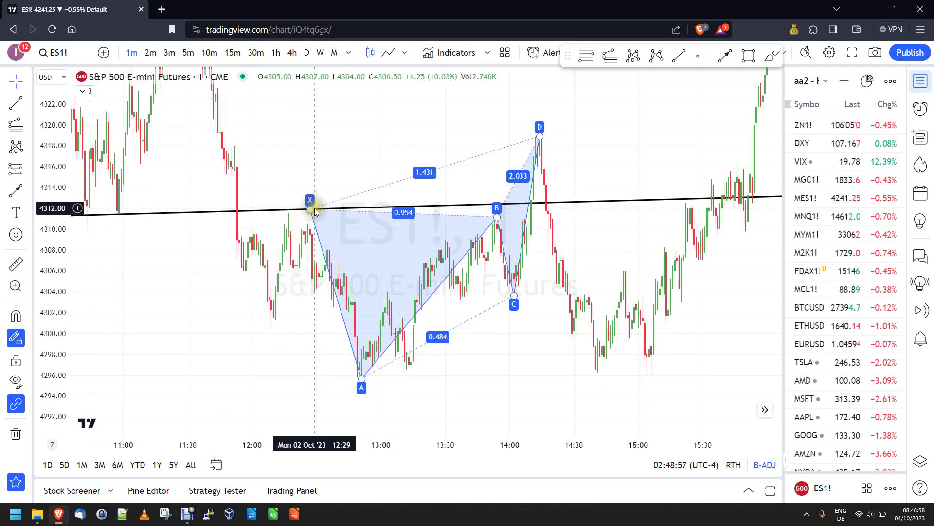
Step: Review the morning price action from the 10:00 XABCD pattern to the sell-off before 12:00 against the sloping trend line
left_click_drag(200, 298, 418, 411)
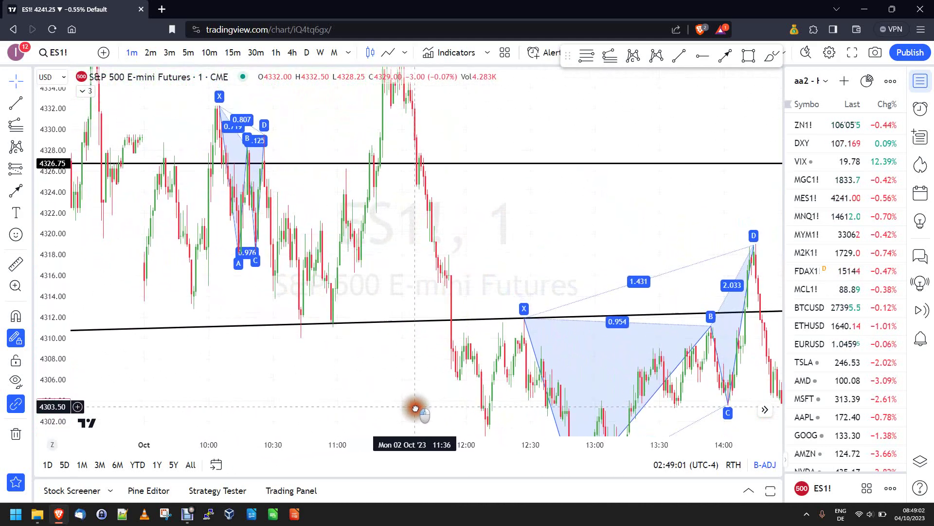
scroll(356, 399, "up", 3)
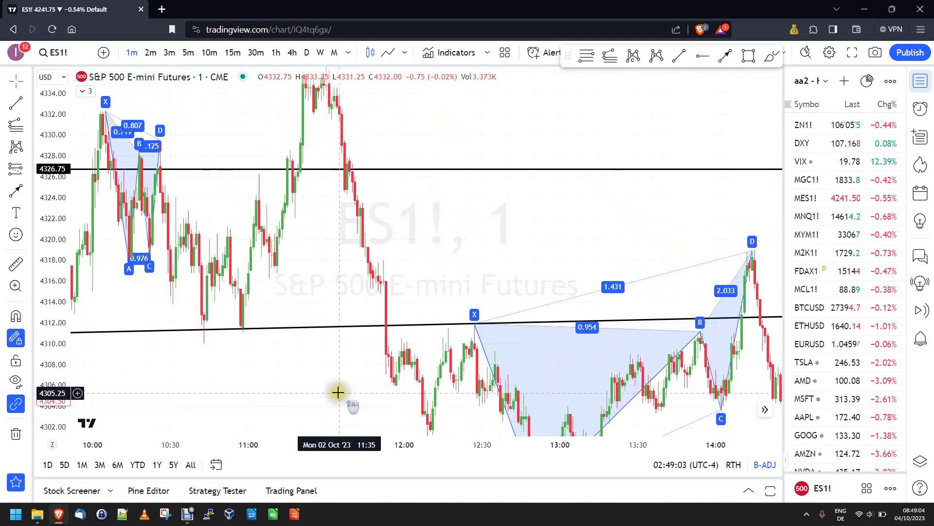
left_click_drag(313, 377, 336, 394)
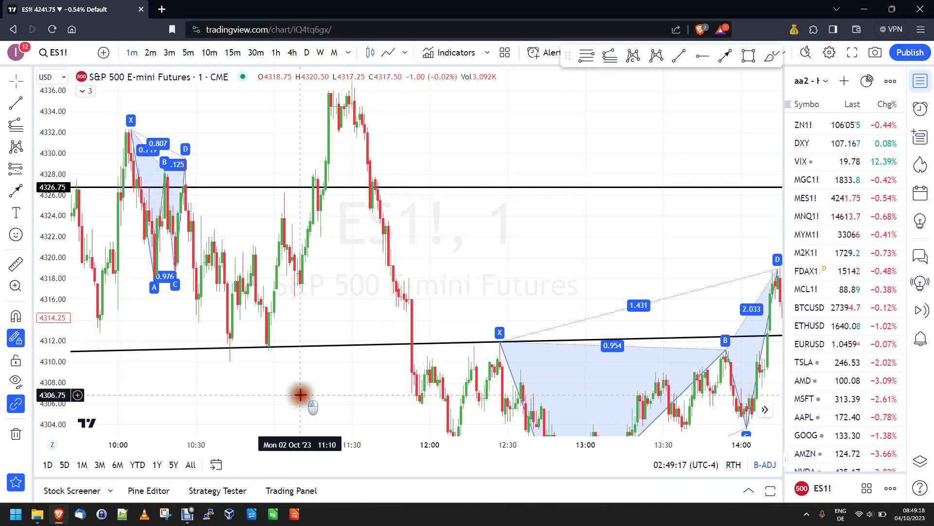
left_click_drag(302, 392, 249, 383)
Step: Examine the full 2 October session with both XABCD patterns against the 4326.75 level and the sloping trend line
scroll(50, 236, "down", 3)
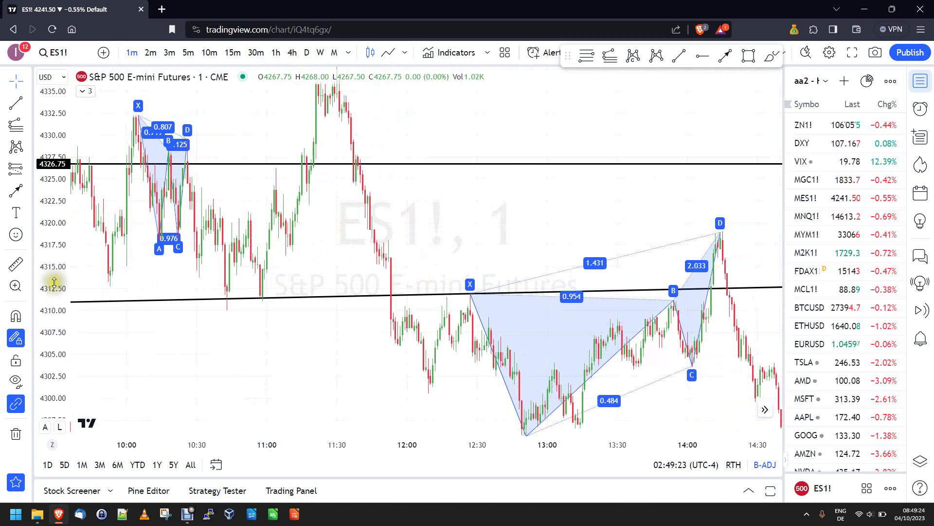
scroll(52, 277, "down", 3)
left_click_drag(302, 334, 267, 367)
scroll(323, 348, "down", 2)
scroll(232, 366, "up", 2)
scroll(267, 367, "down", 1)
scroll(264, 366, "up", 1)
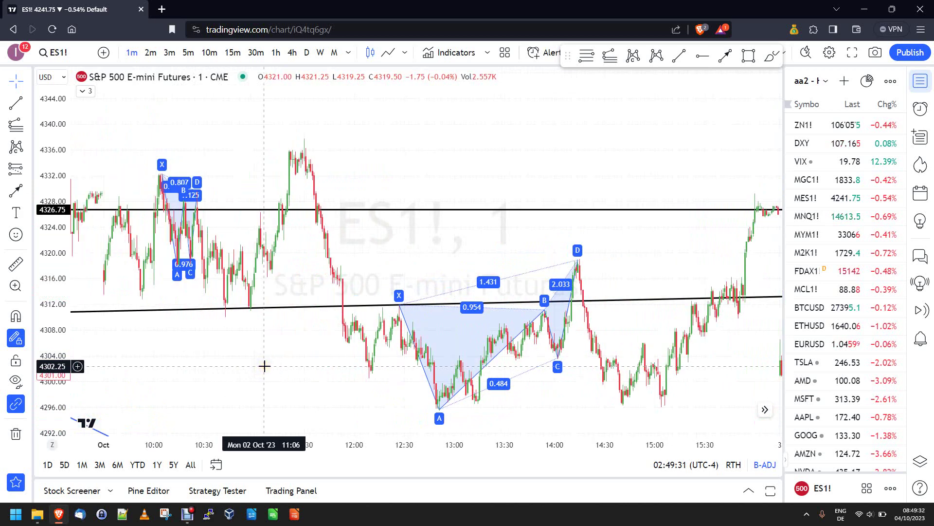
left_click(262, 365)
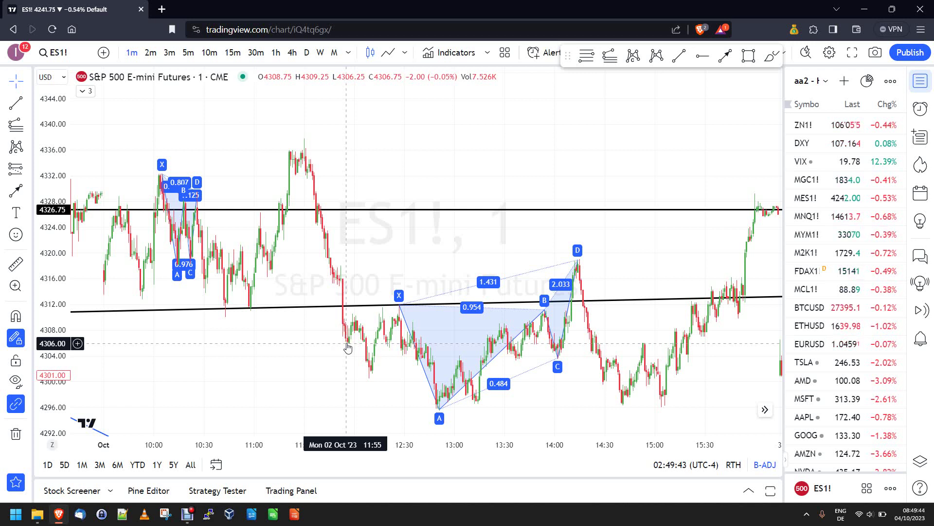
left_click(327, 292)
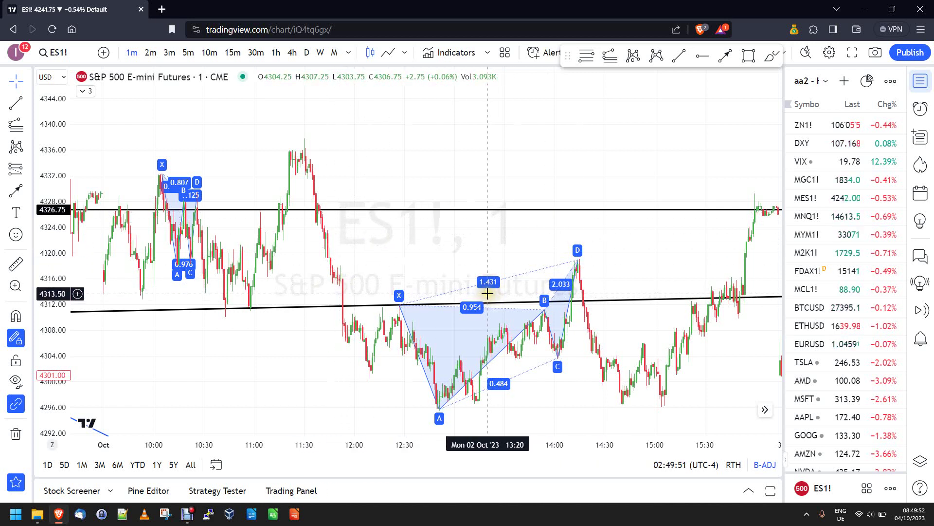
left_click(442, 203)
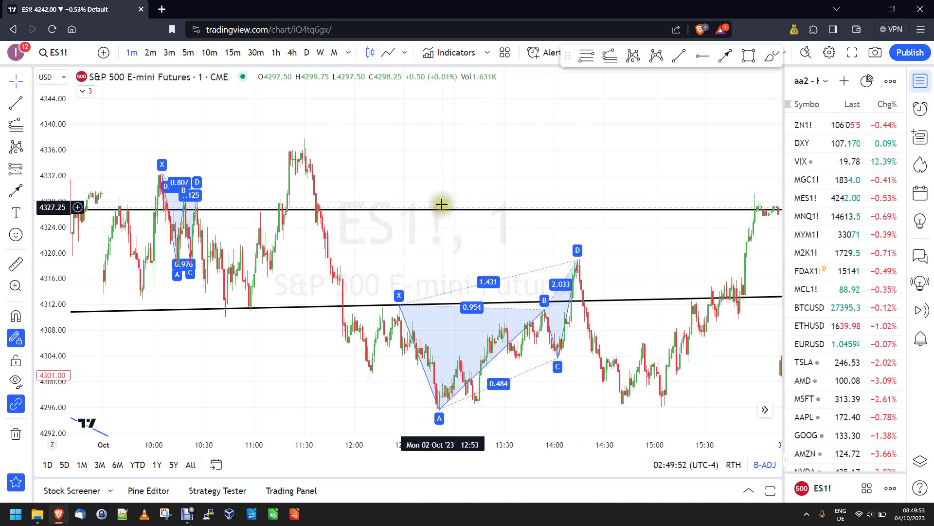
left_click(416, 181)
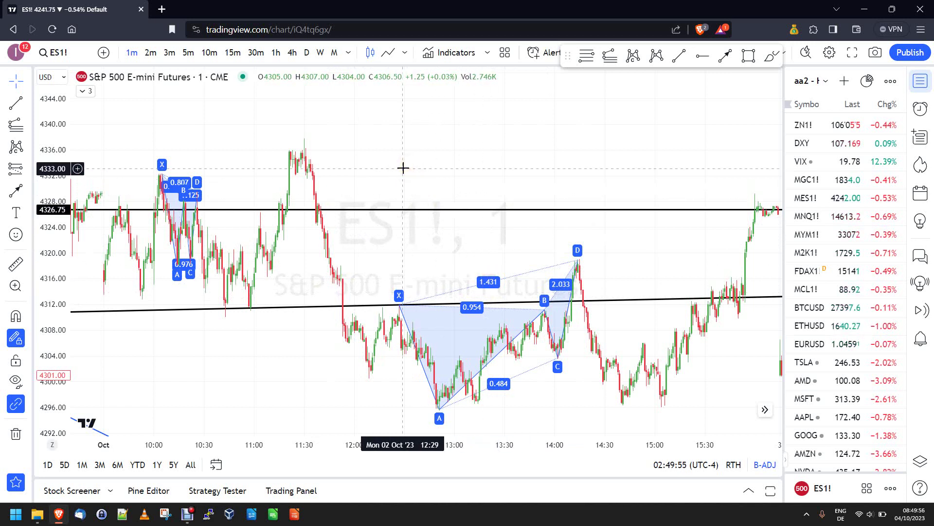